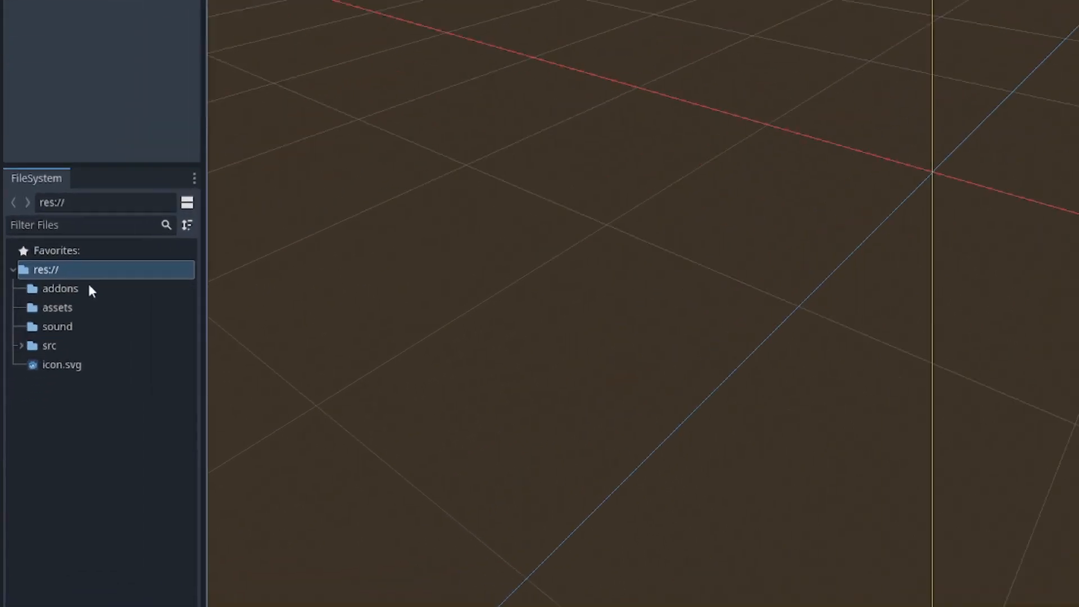
- Look through the project's addons, assets and sound folders and the subfolders and scripts inside src
left_click(53, 382)
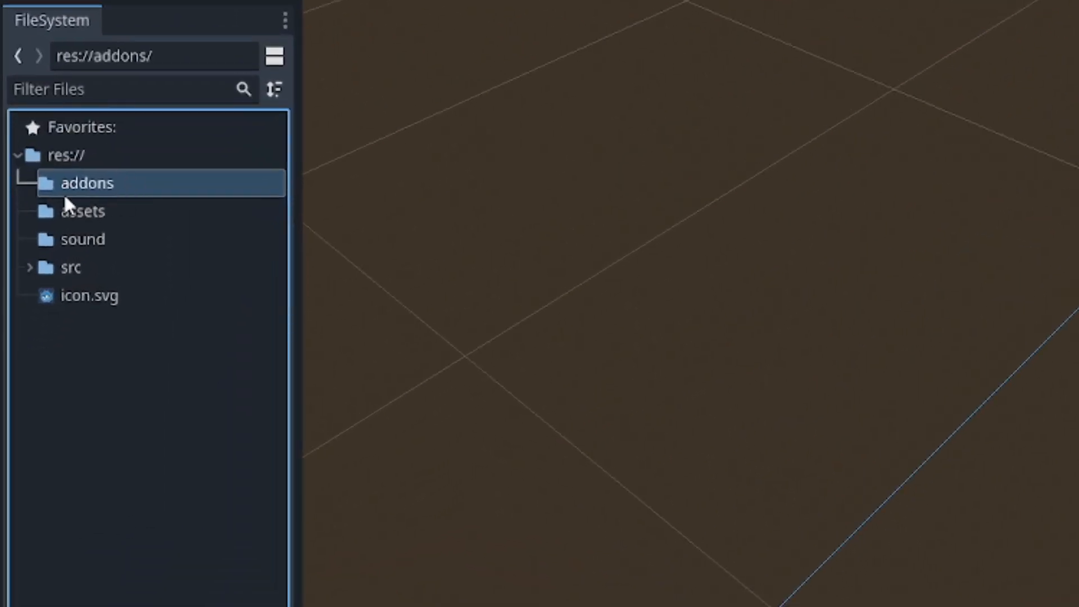
left_click(107, 220)
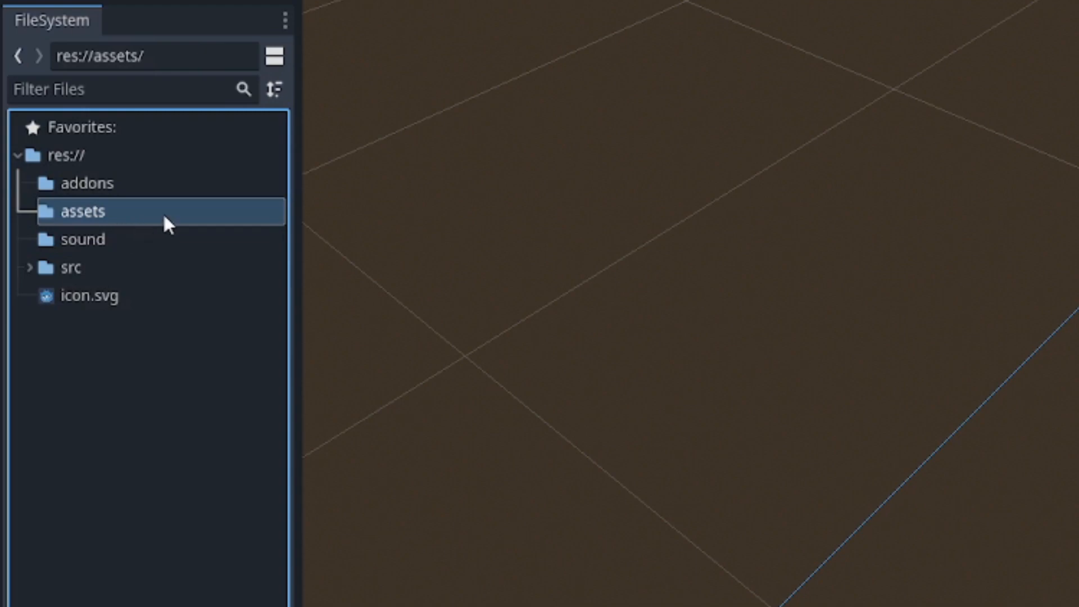
left_click(103, 240)
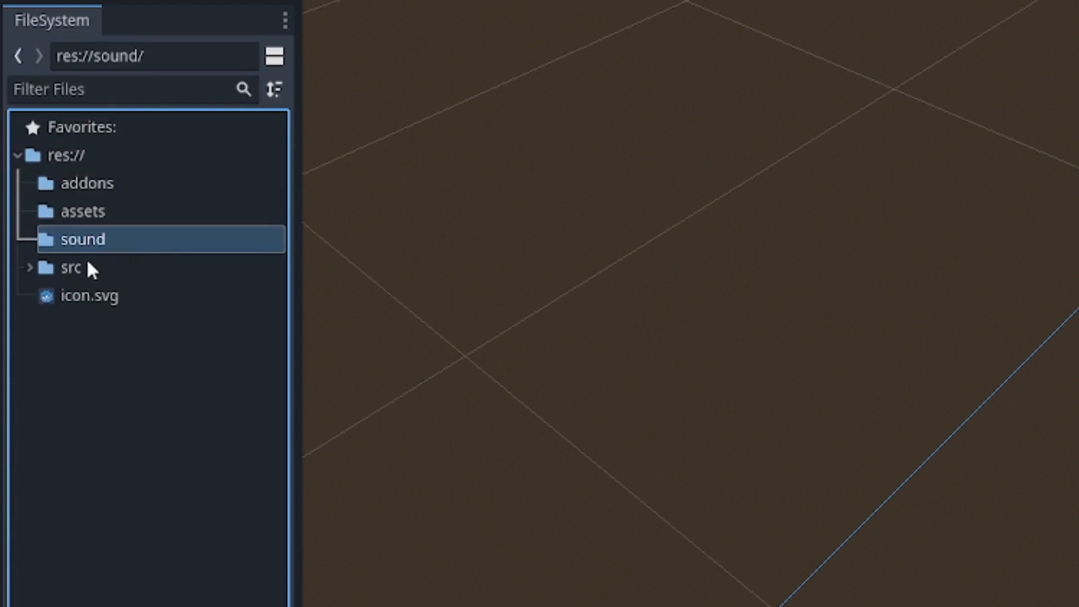
left_click(30, 268)
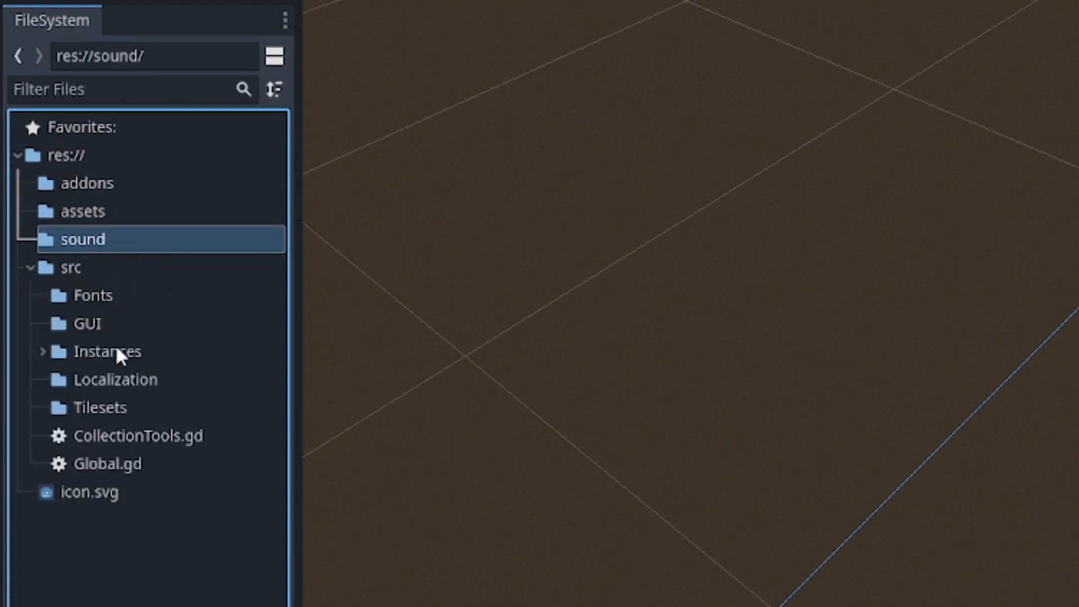
left_click(109, 304)
left_click(112, 325)
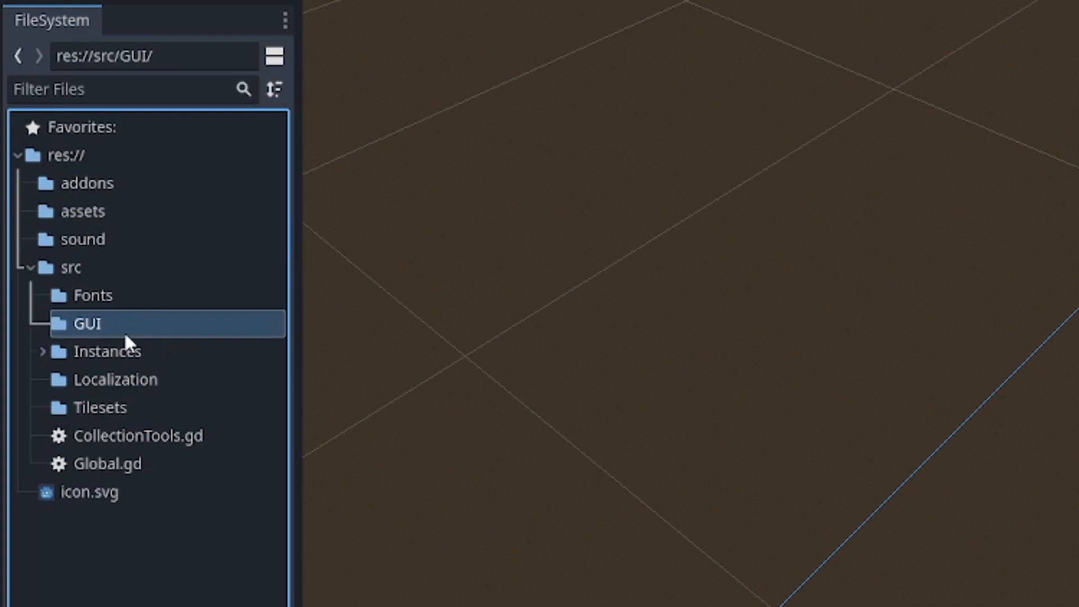
left_click(120, 353)
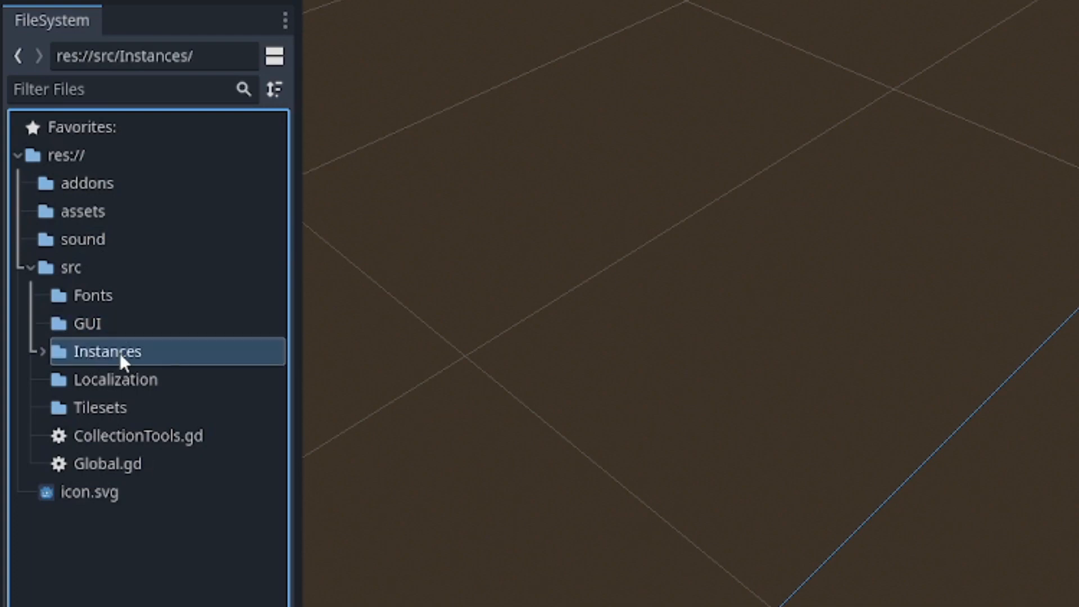
left_click(141, 407)
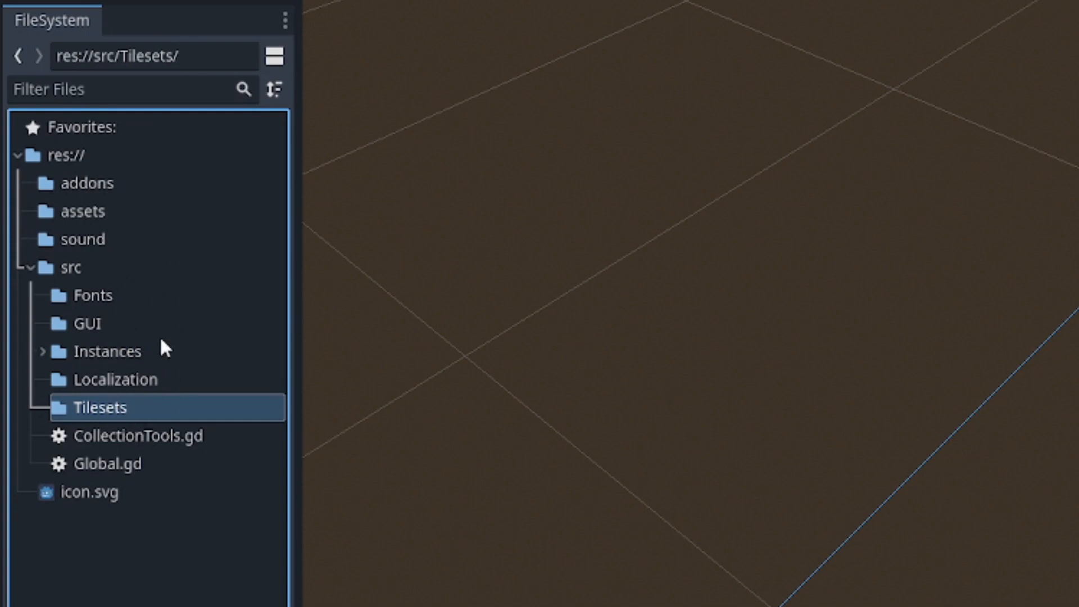
left_click(168, 437)
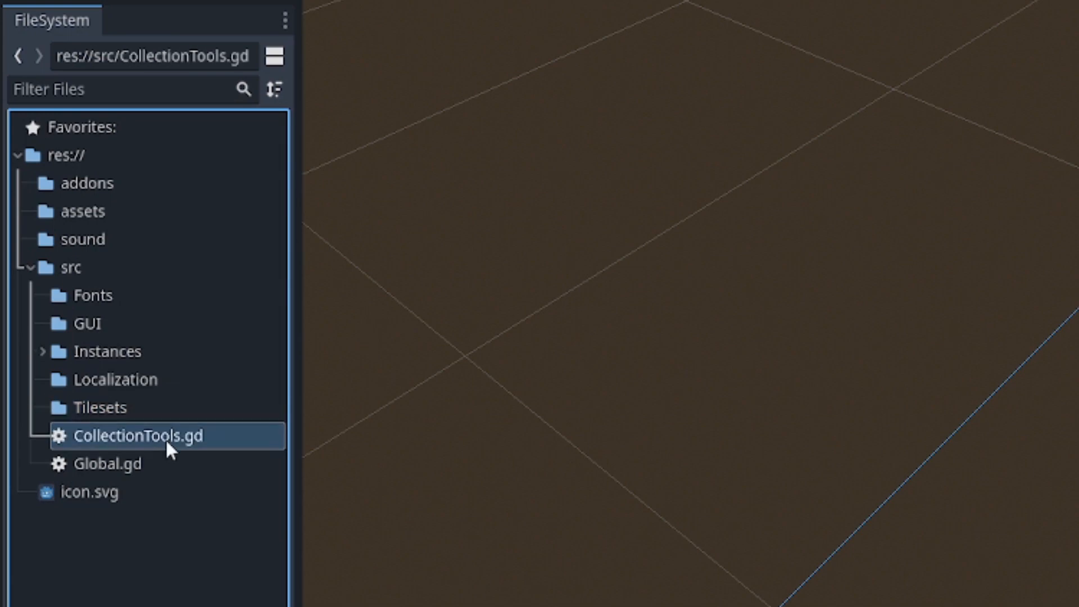
- Open CollectionTools.gd and read through its helper functions down to the end of the script
double_click(198, 444)
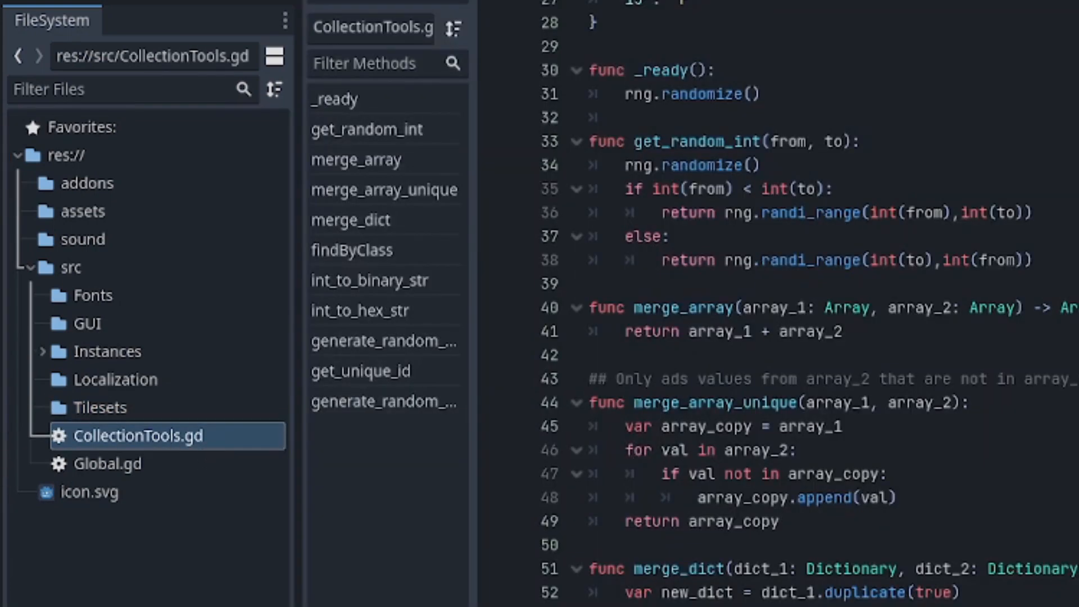
scroll(776, 303, "down", 7)
scroll(757, 549, "down", 1)
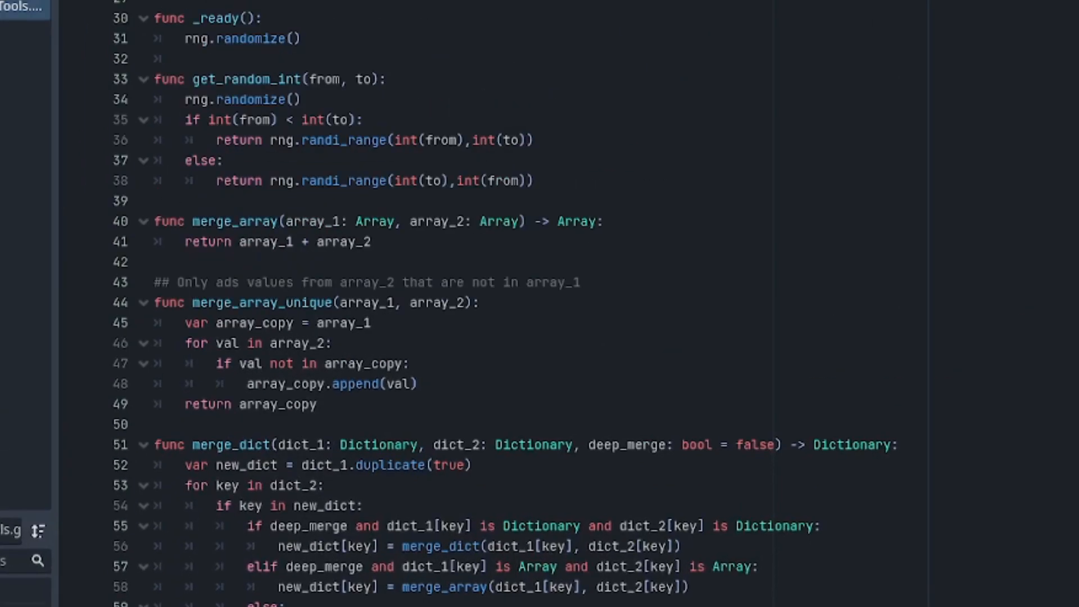
scroll(540, 304, "down", 2)
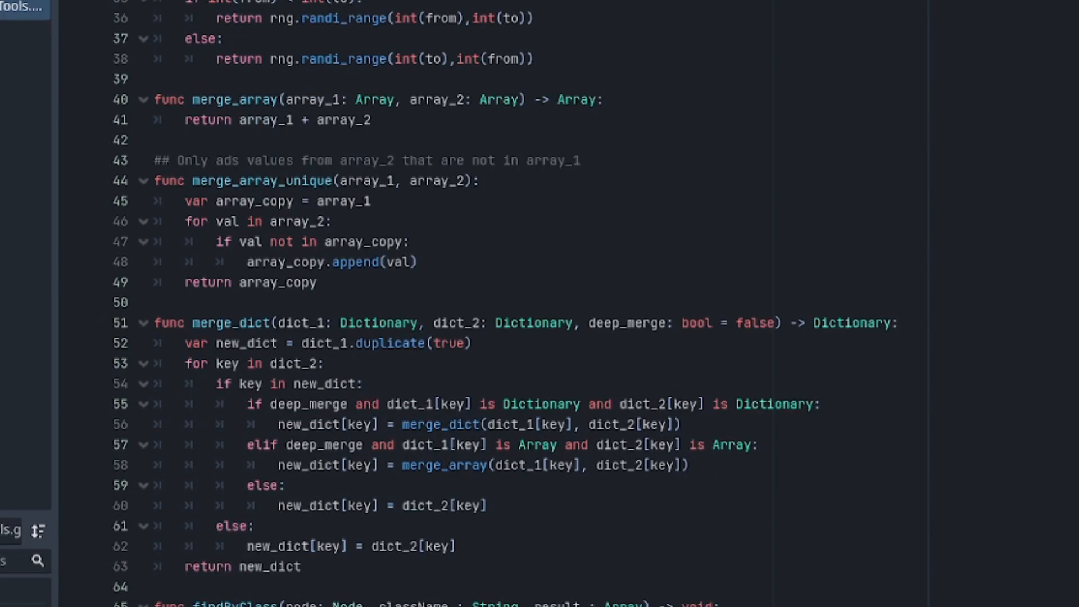
scroll(540, 304, "down", 10)
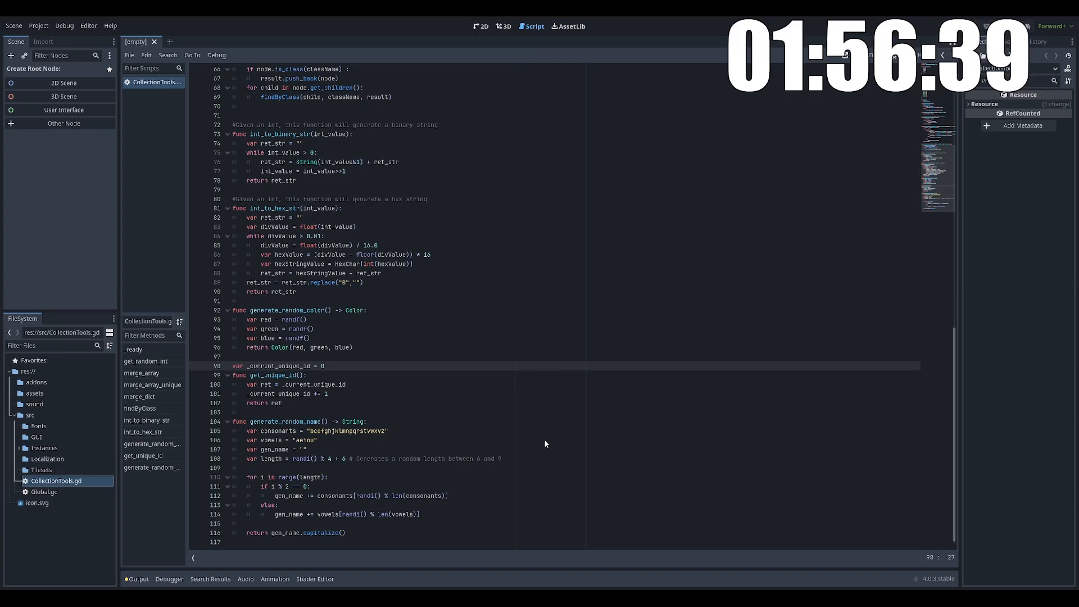
left_click(422, 385)
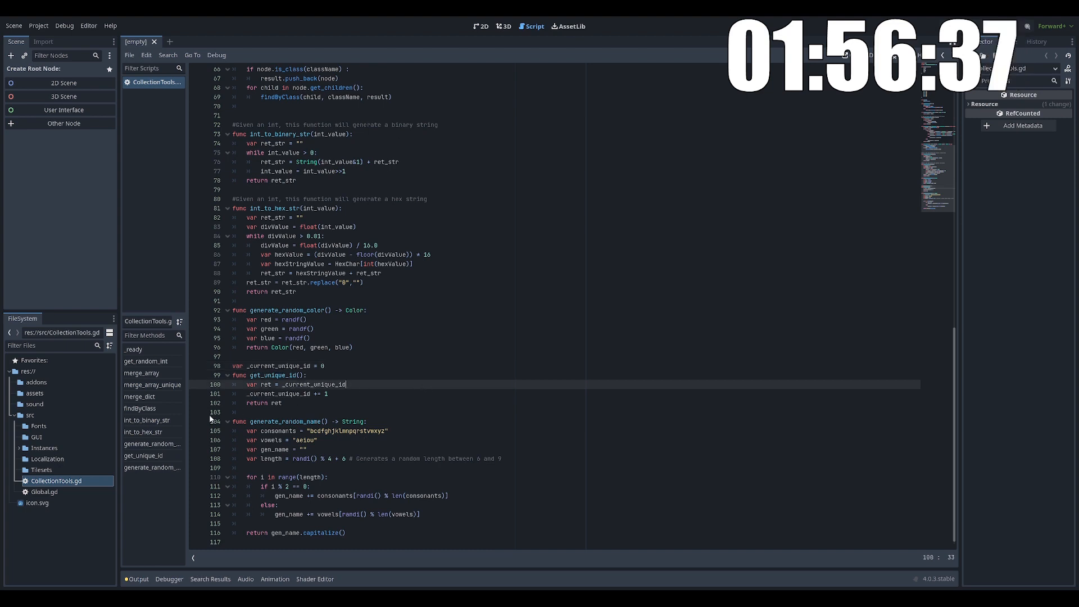
- Open Global.gd and try out a function myfunc() that starts a call on CollectionTools
double_click(72, 493)
left_click(393, 219)
key("Return")
key("Return")
key("Return")
type("fu")
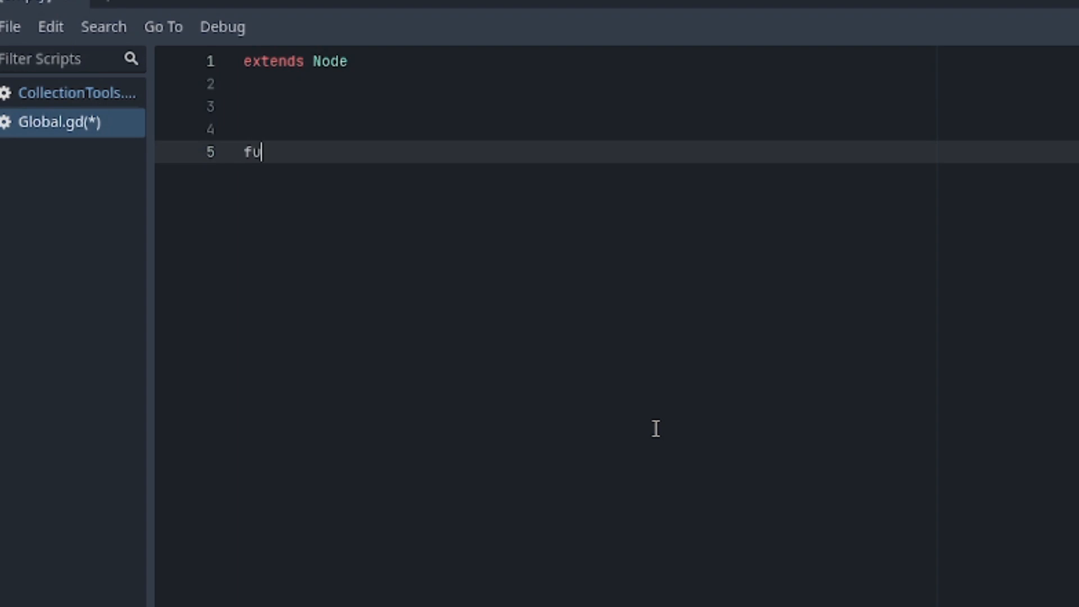
type("nc myfunc():")
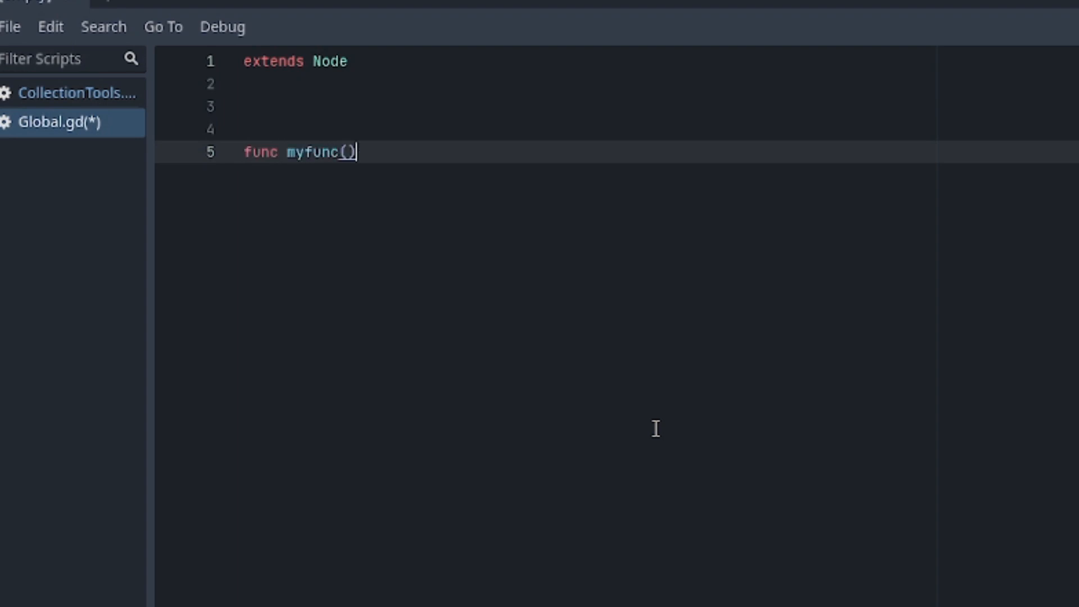
key("Return")
type("Collection")
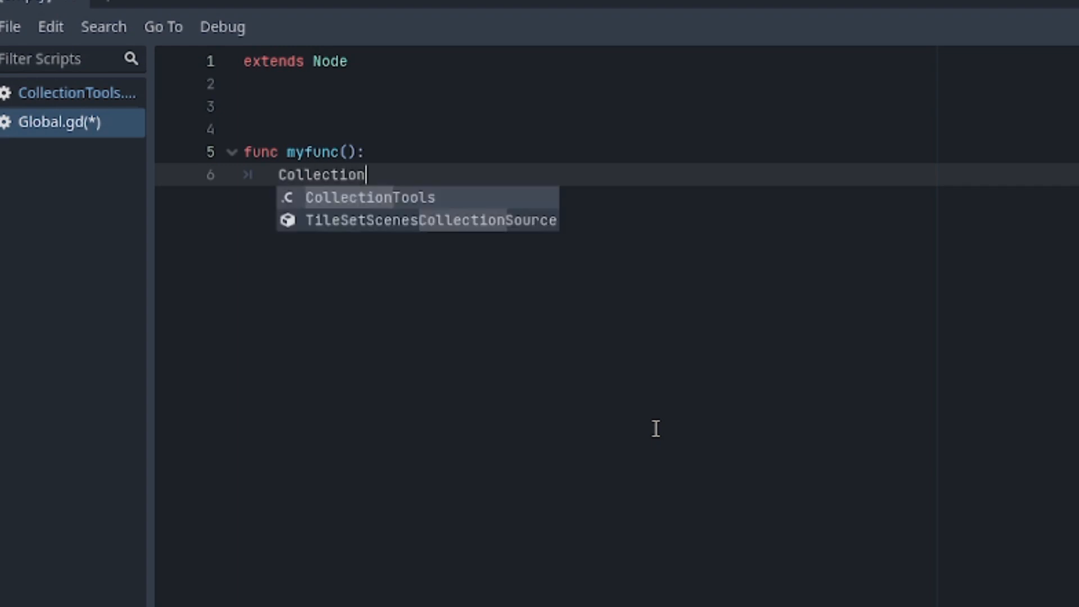
key("Return")
type(".")
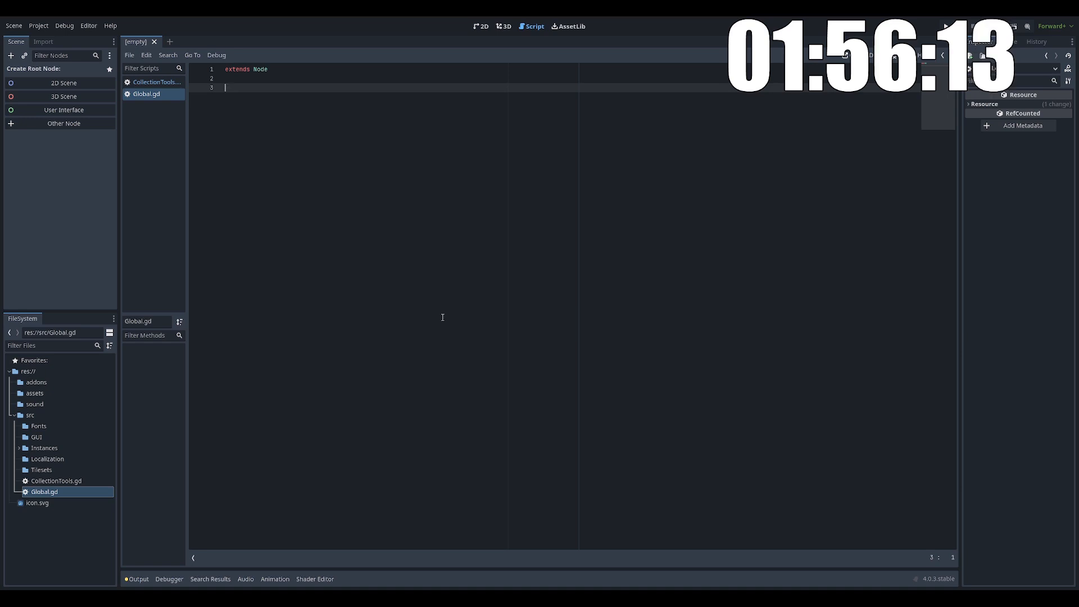
- Create a 2D scene with its root node named Main and save it as main.tscn in the src folder
left_click(481, 26)
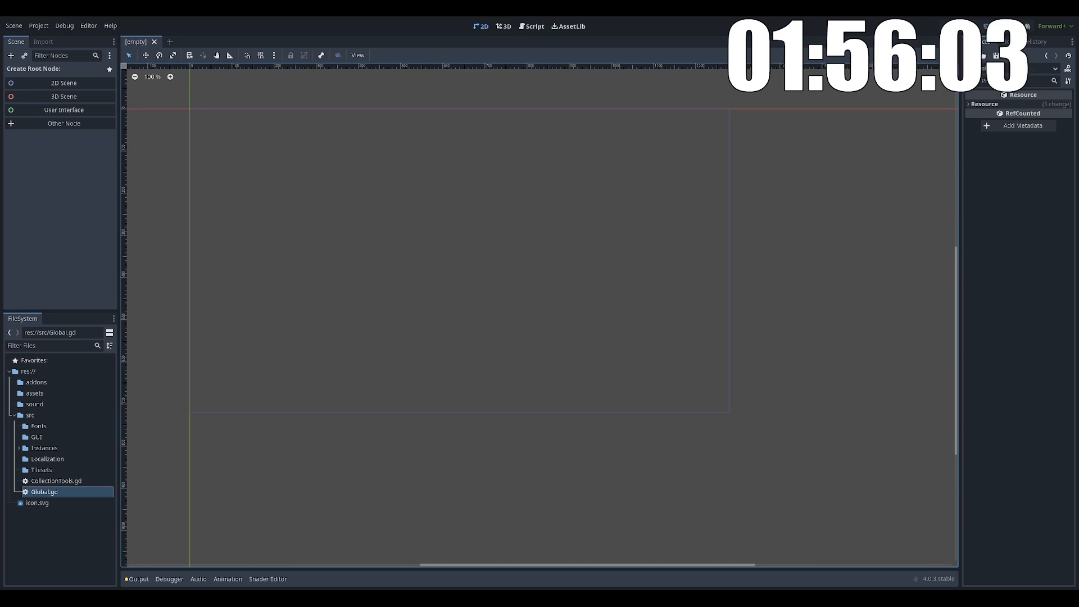
middle_click_drag(567, 330, 642, 370)
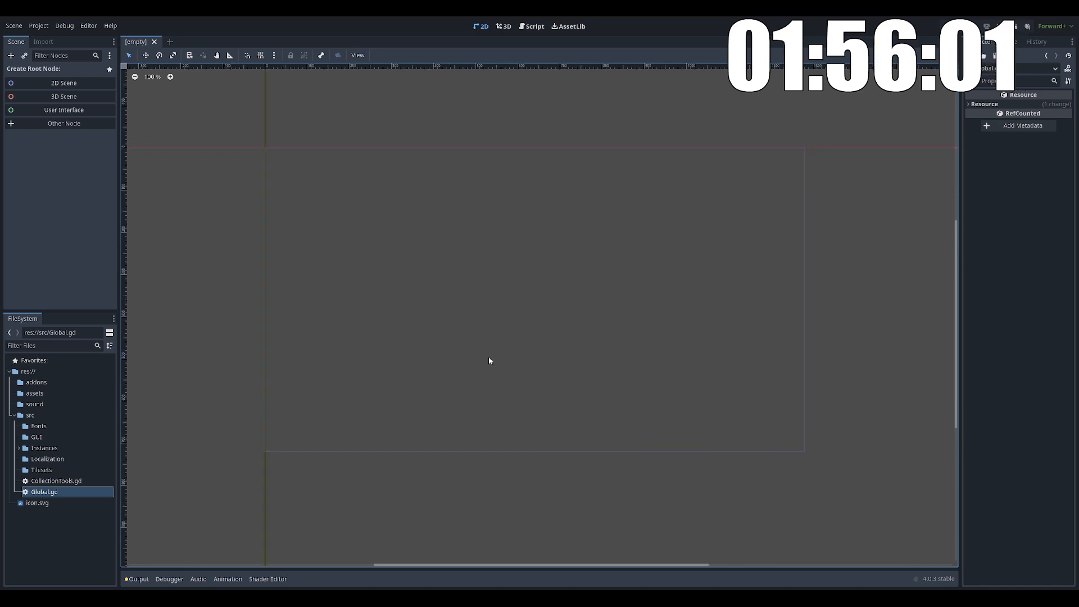
middle_click_drag(415, 330, 398, 337)
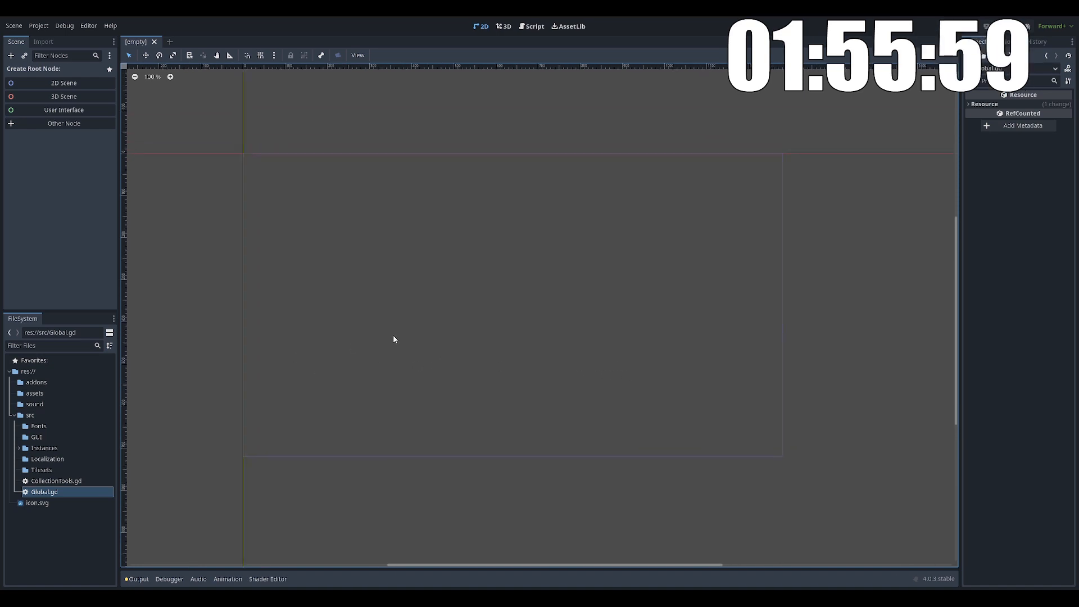
left_click(19, 448)
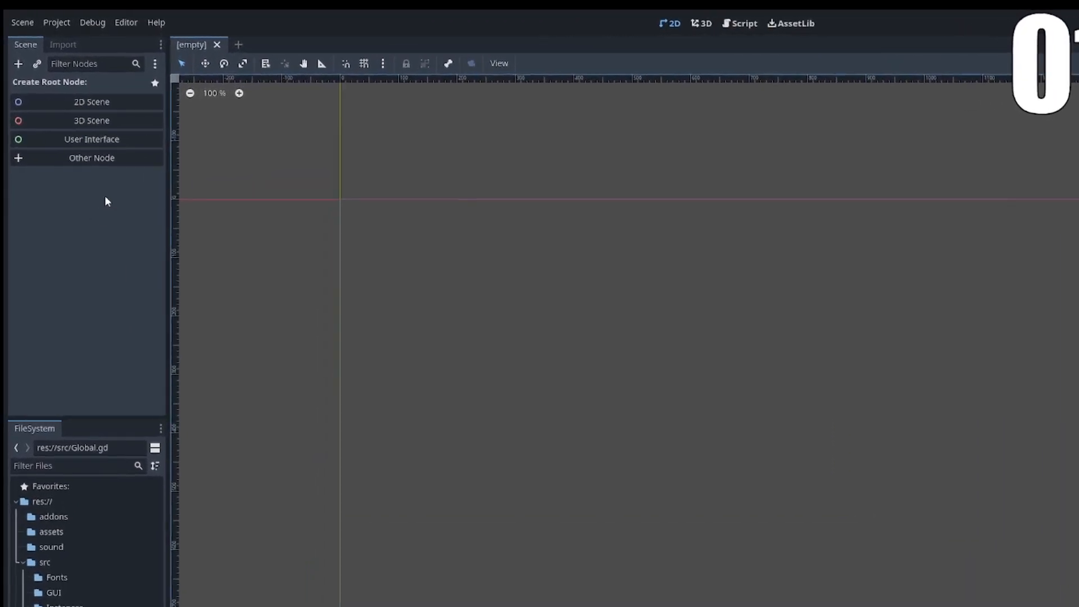
left_click(90, 102)
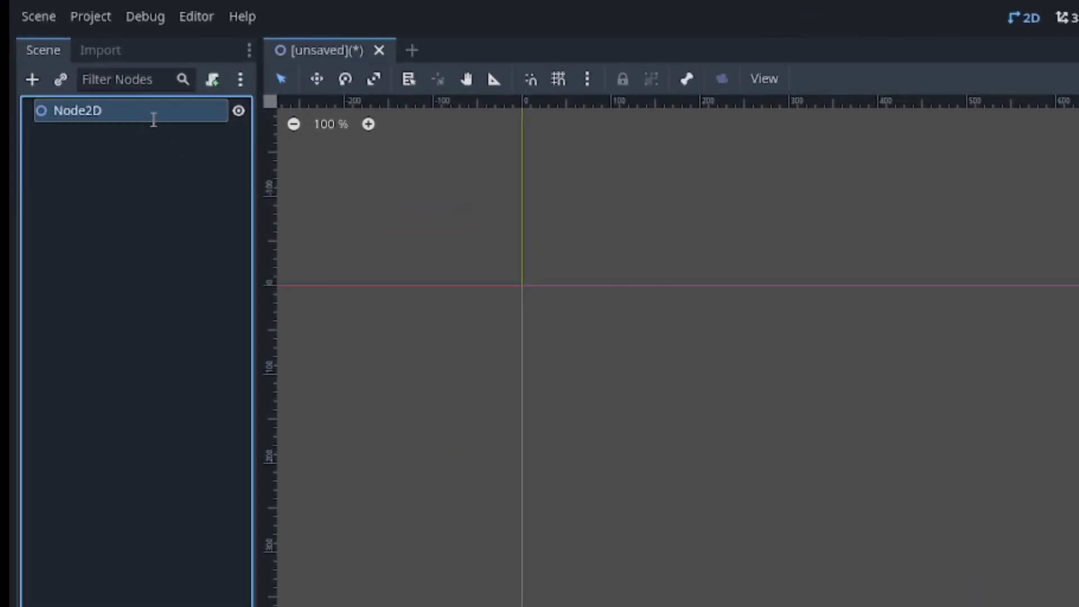
type("Main")
key("Return")
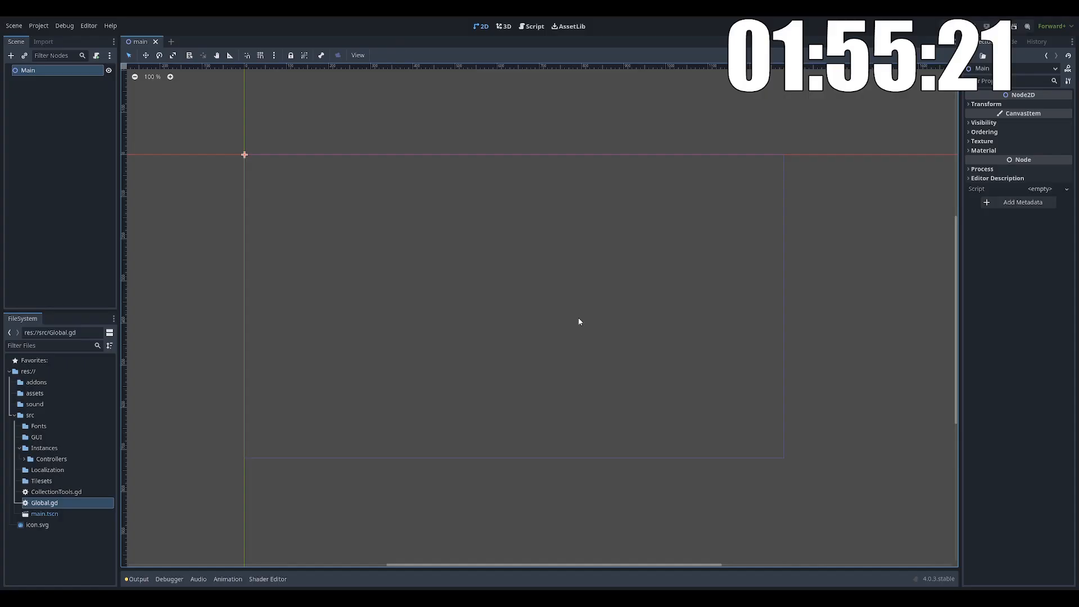
- Run the project to test the main scene
key("F5")
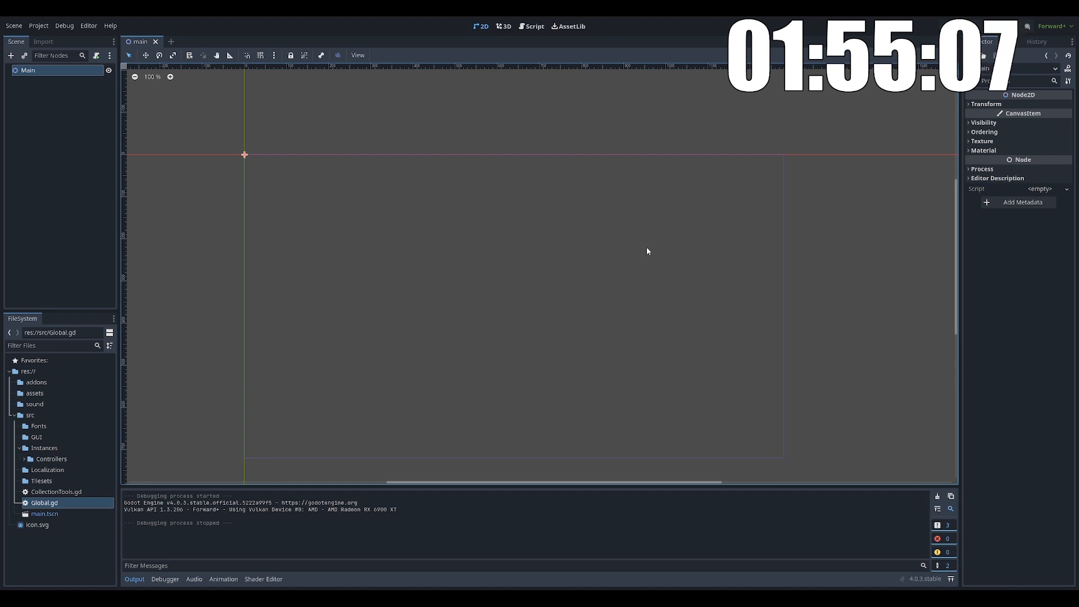
middle_click_drag(615, 262, 616, 253)
mouse_move(326, 338)
middle_mouse_down()
mouse_move(292, 350)
mouse_move(339, 331)
middle_mouse_up()
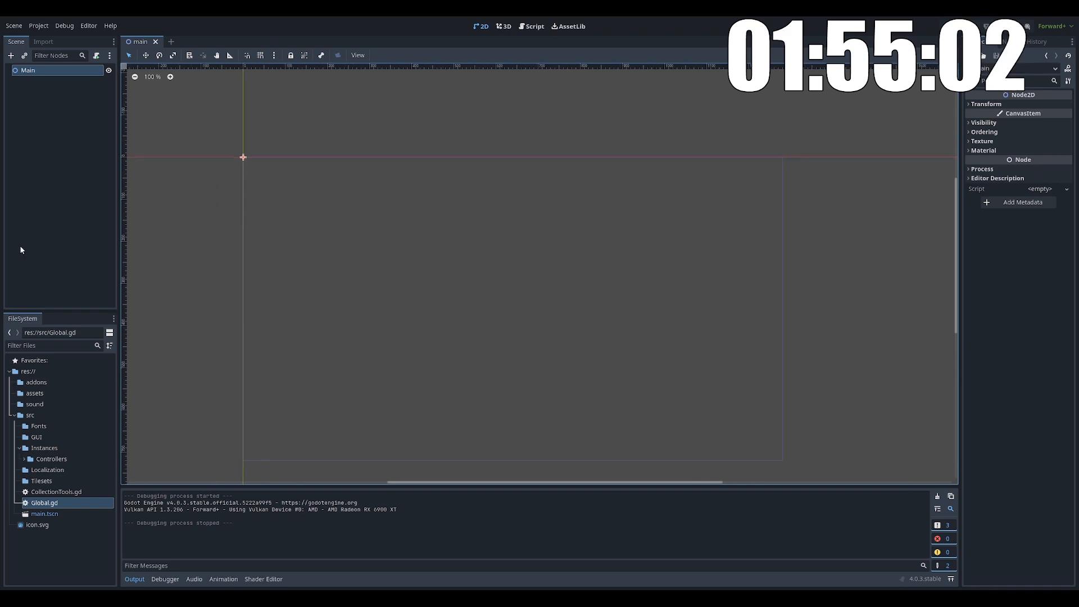
- Instance BasicController2D.tscn from the Instances/Controllers folder into the main scene under the Main node
left_click(24, 459)
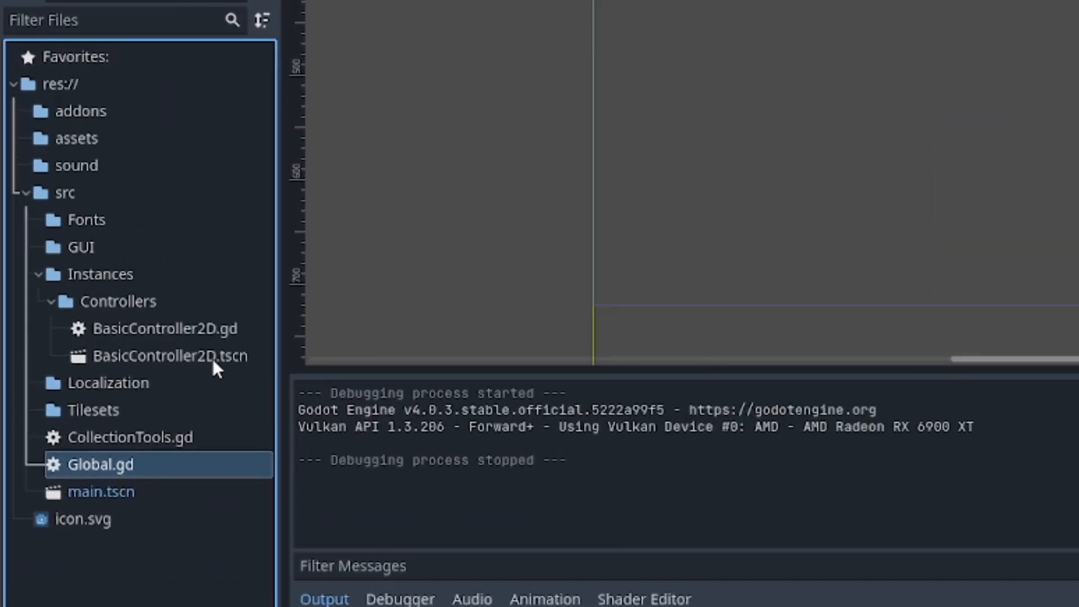
left_click(214, 368)
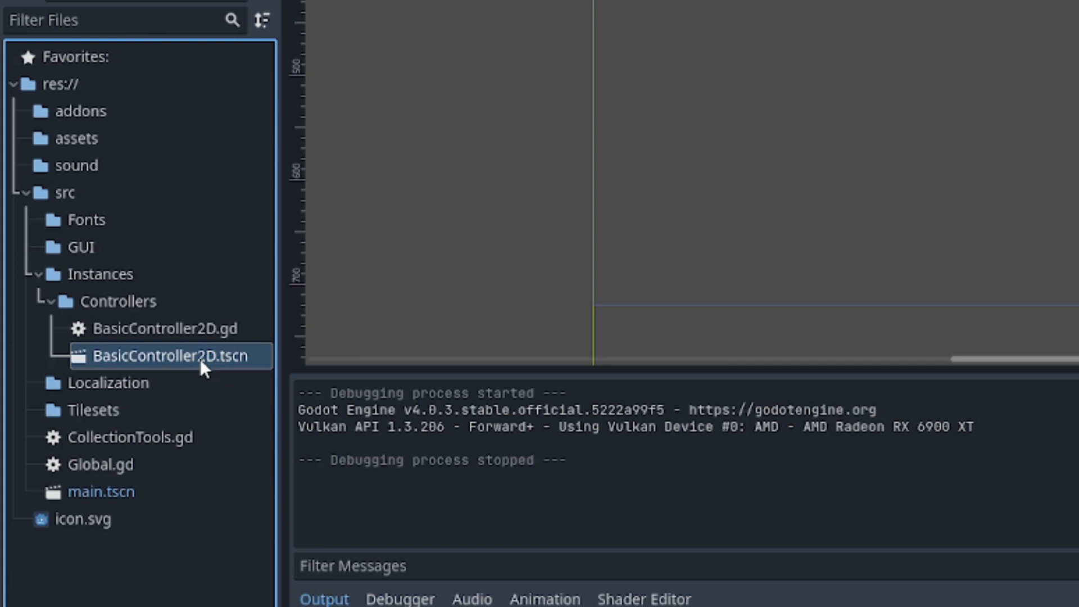
left_click_drag(178, 357, 1073, 6)
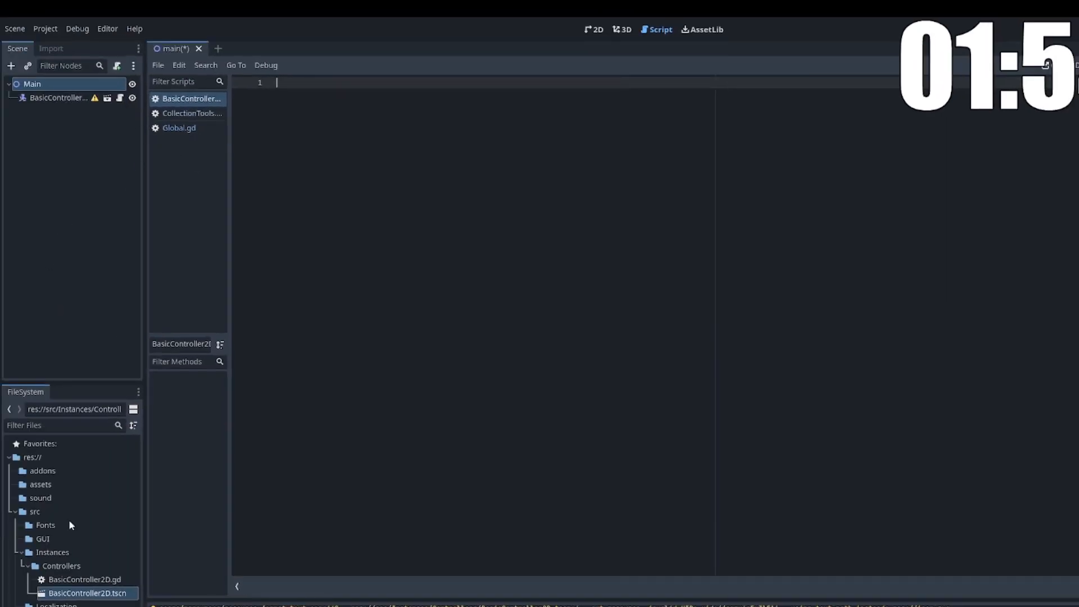
- Open BasicController2D.gd and review its exported gravity, resistence and appliedForce variables
double_click(84, 580)
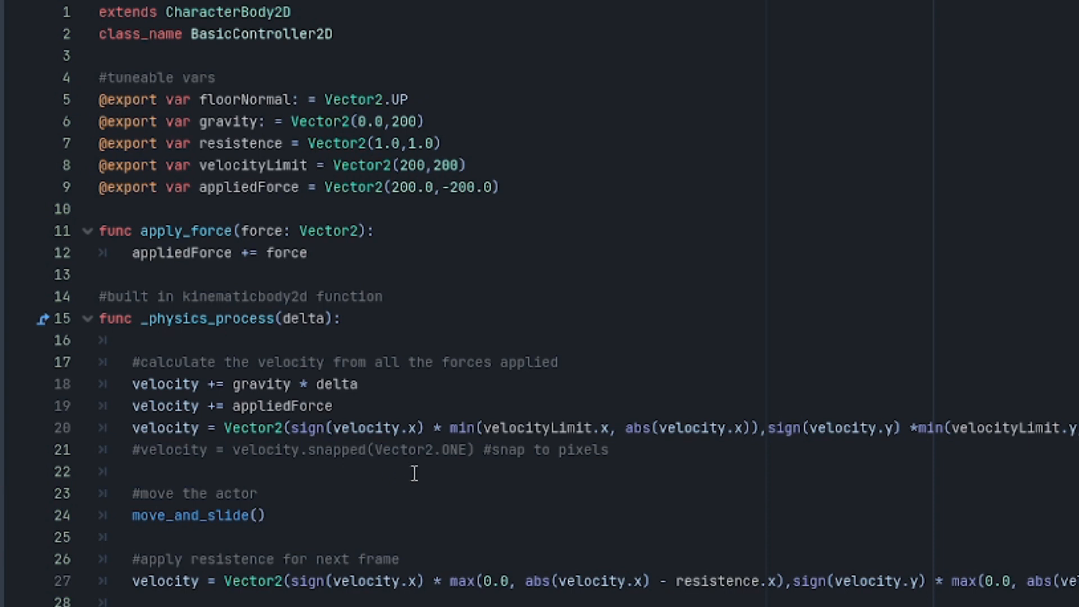
double_click(260, 122)
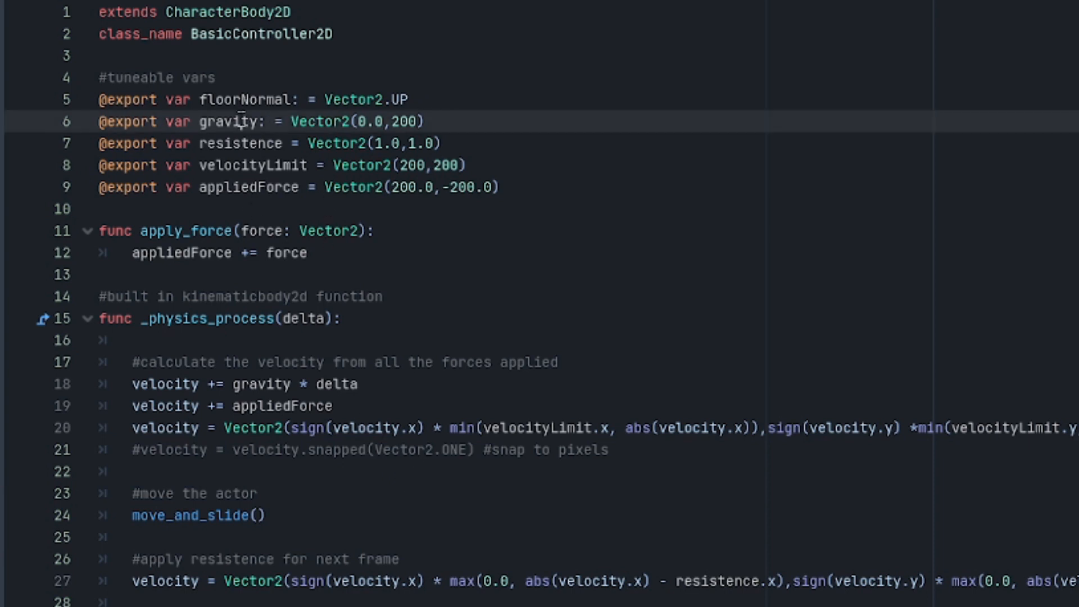
double_click(260, 143)
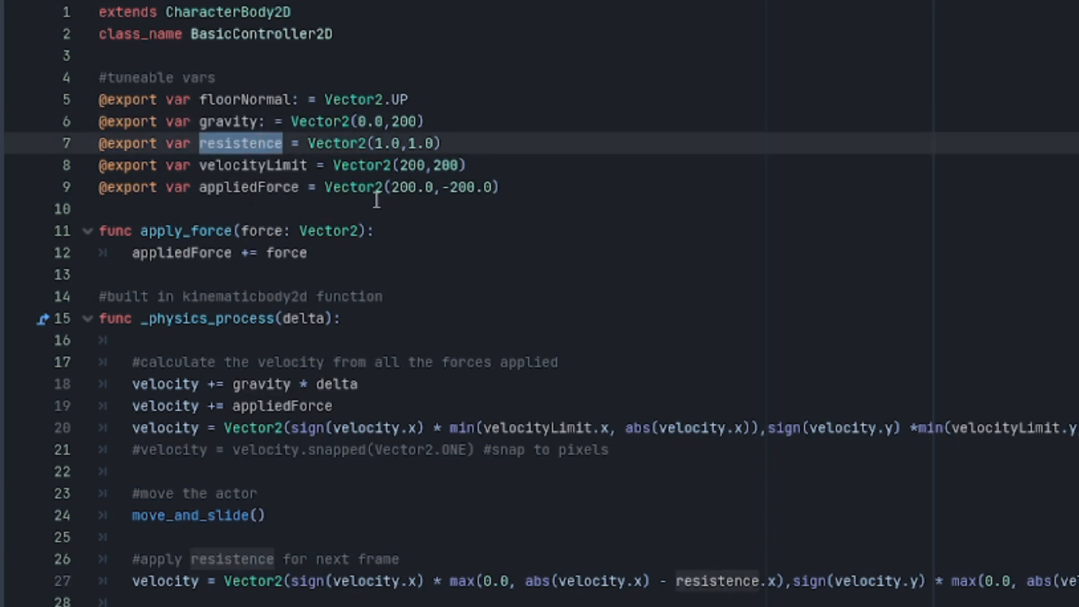
double_click(236, 188)
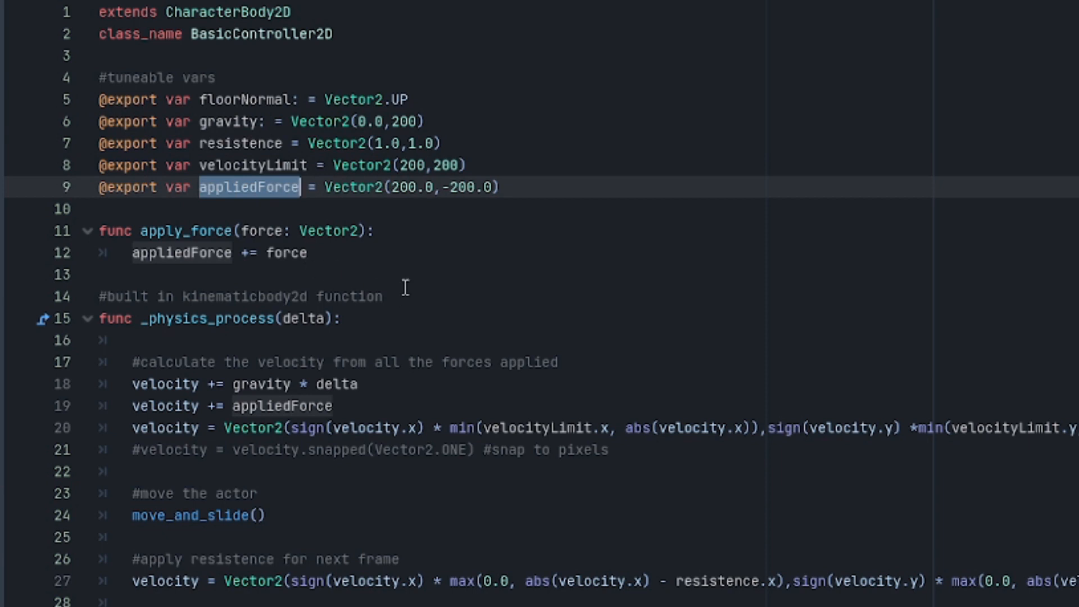
left_click(592, 277)
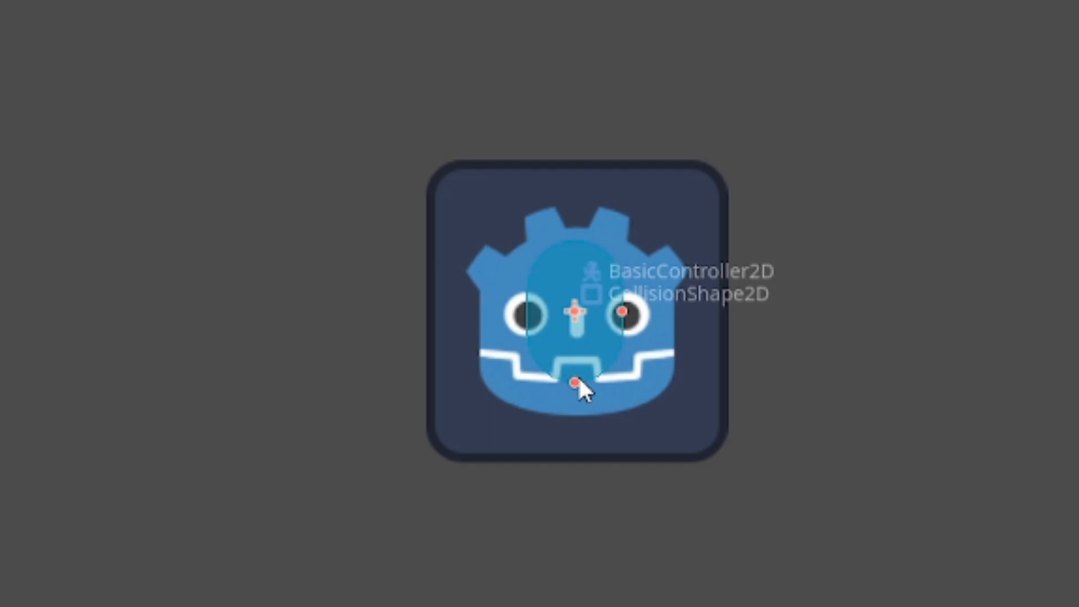
- Stretch the controller's capsule collision shape vertically to roughly the full height of the icon sprite
left_click_drag(579, 382, 601, 474)
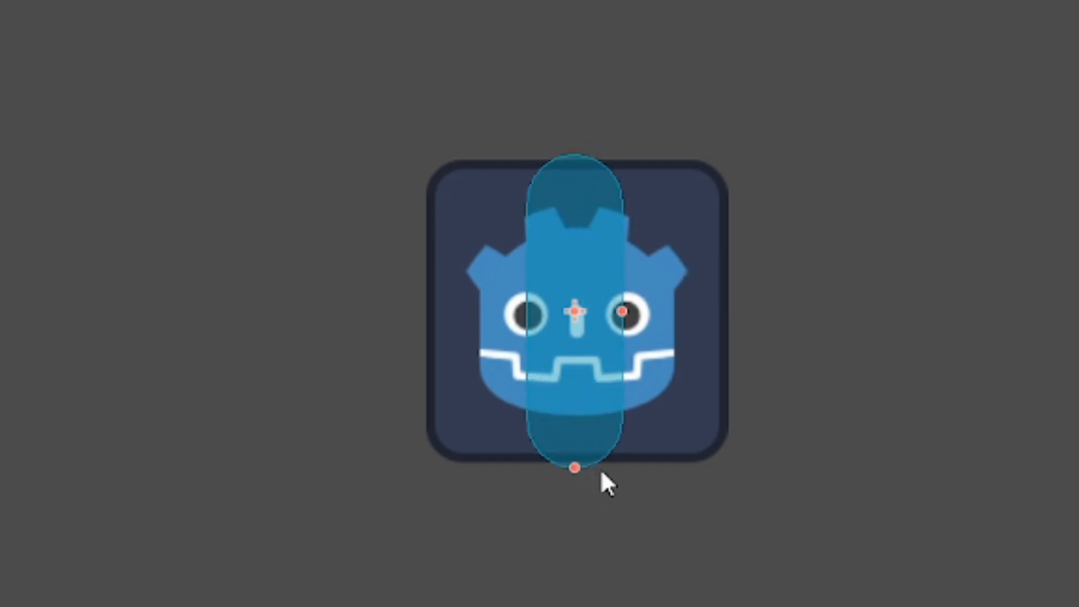
middle_click_drag(1078, 140, 1022, 162)
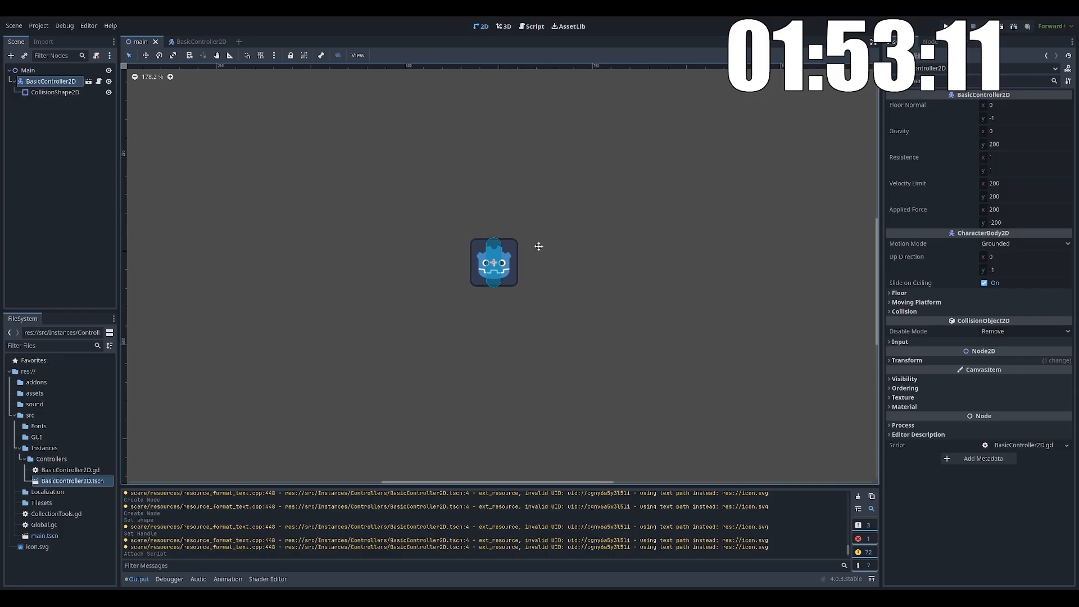
- Examine the controller's Gravity and Resistence values in the main scene and test-run the project
scroll(554, 251, "down", 4)
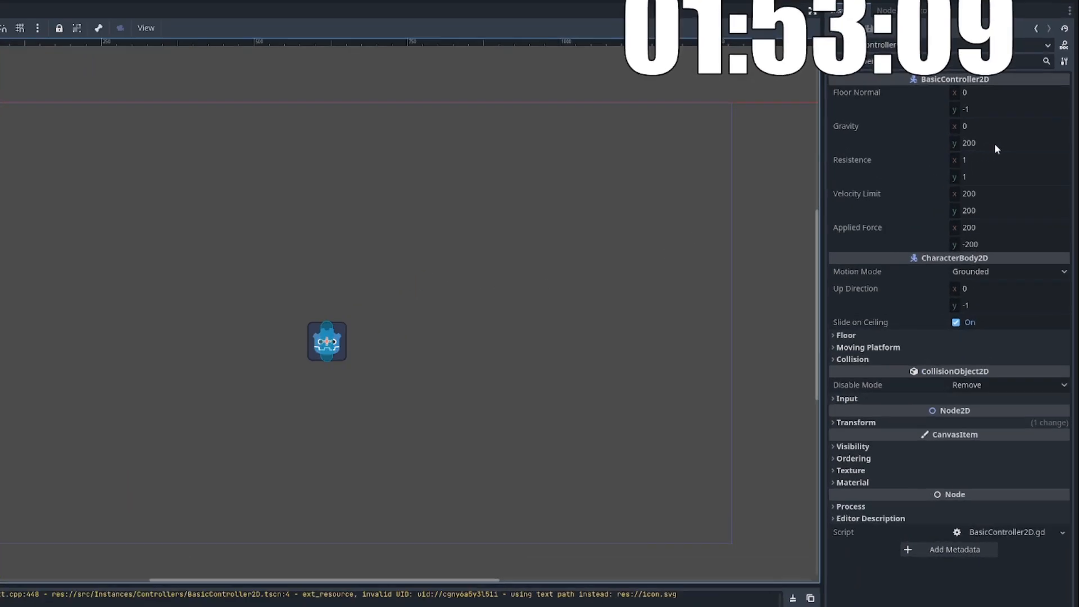
left_click(1012, 144)
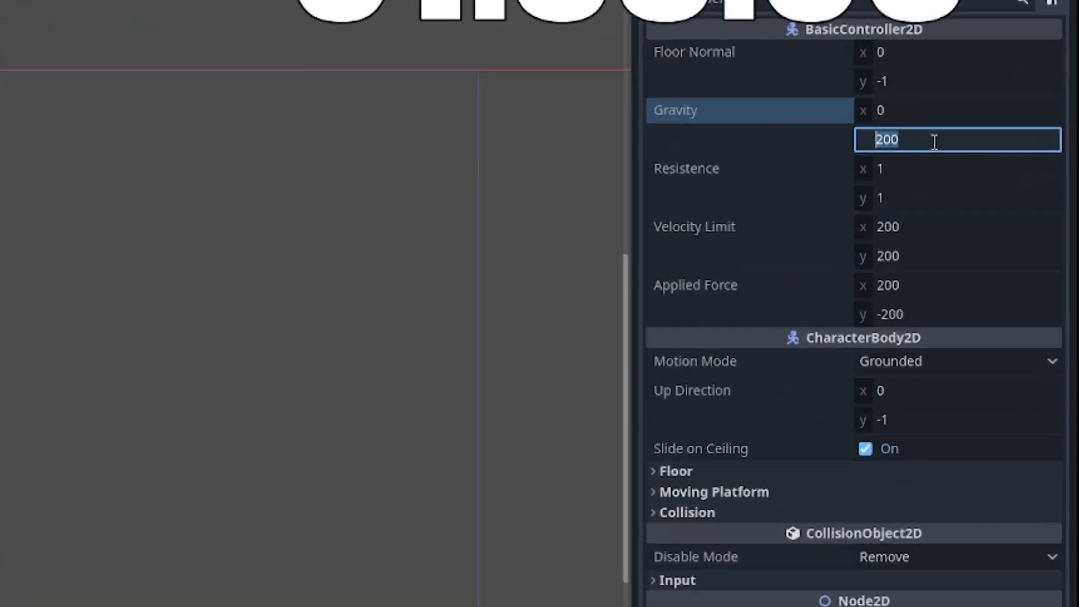
key("Tab")
key("Tab")
left_click(876, 211)
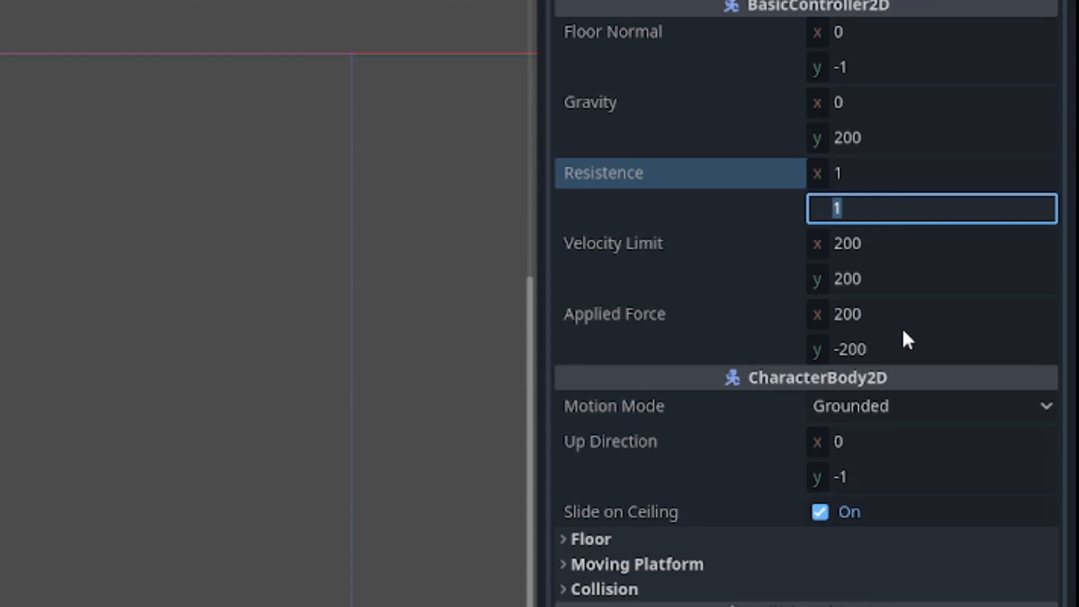
middle_click_drag(44, 350, 78, 360)
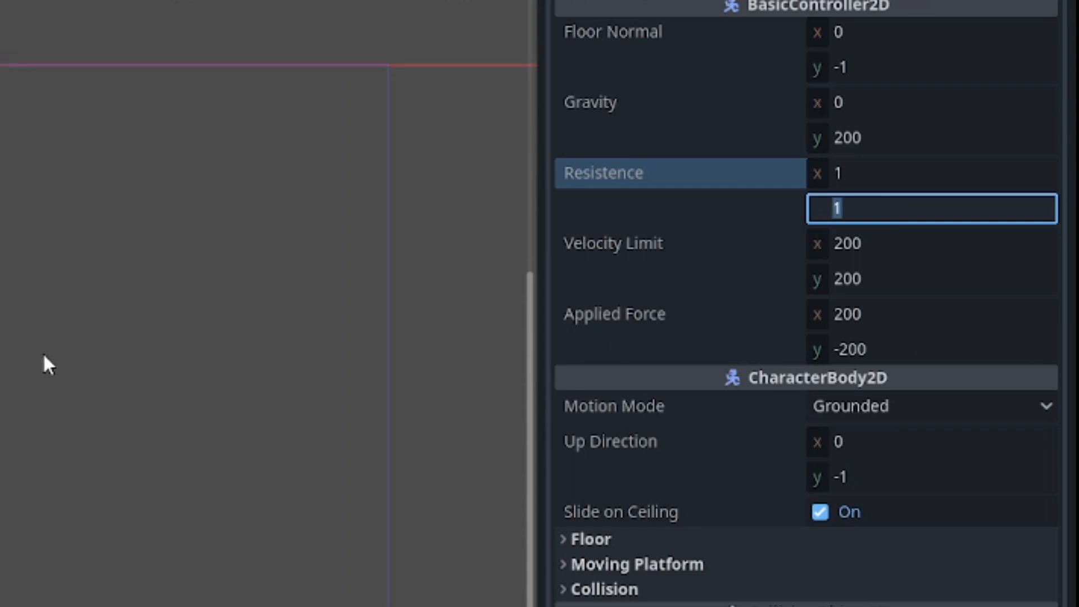
key("F5")
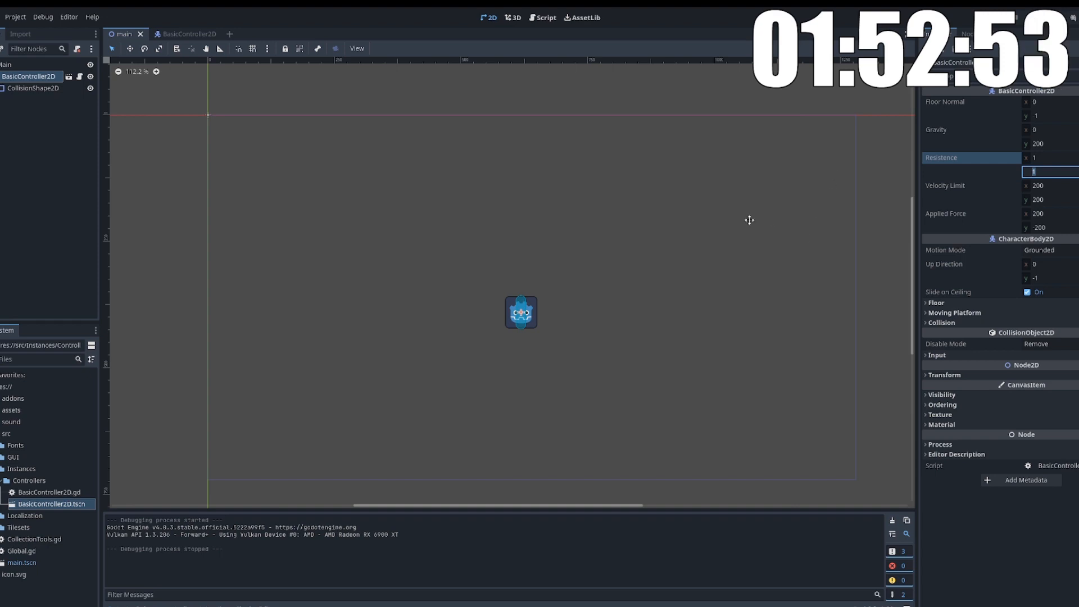
- Examine the controller's Applied Force x and y values in the main scene
middle_click_drag(749, 220, 729, 224)
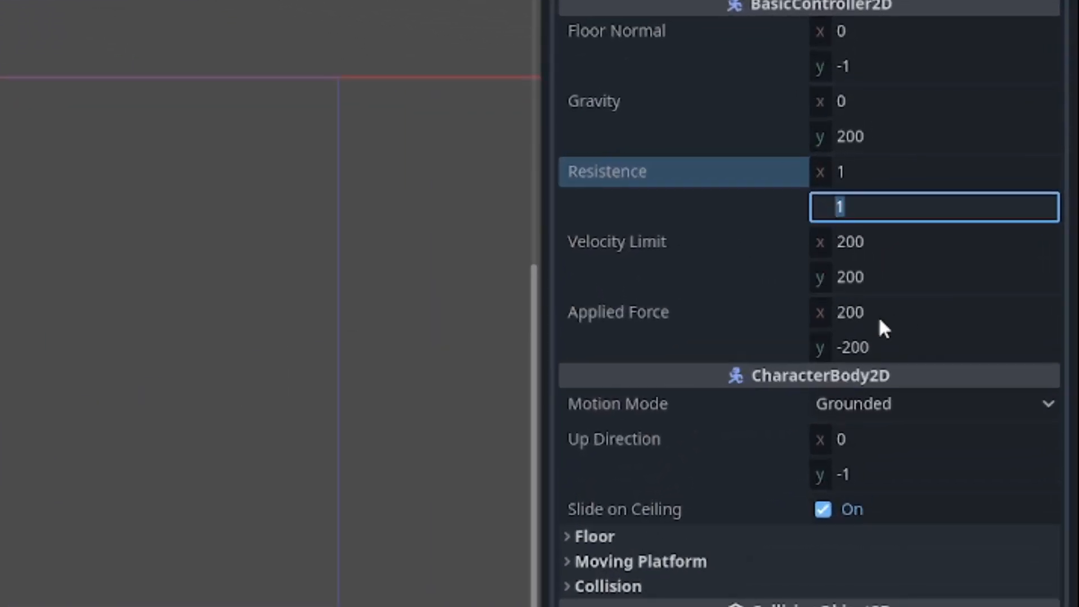
left_click(880, 317)
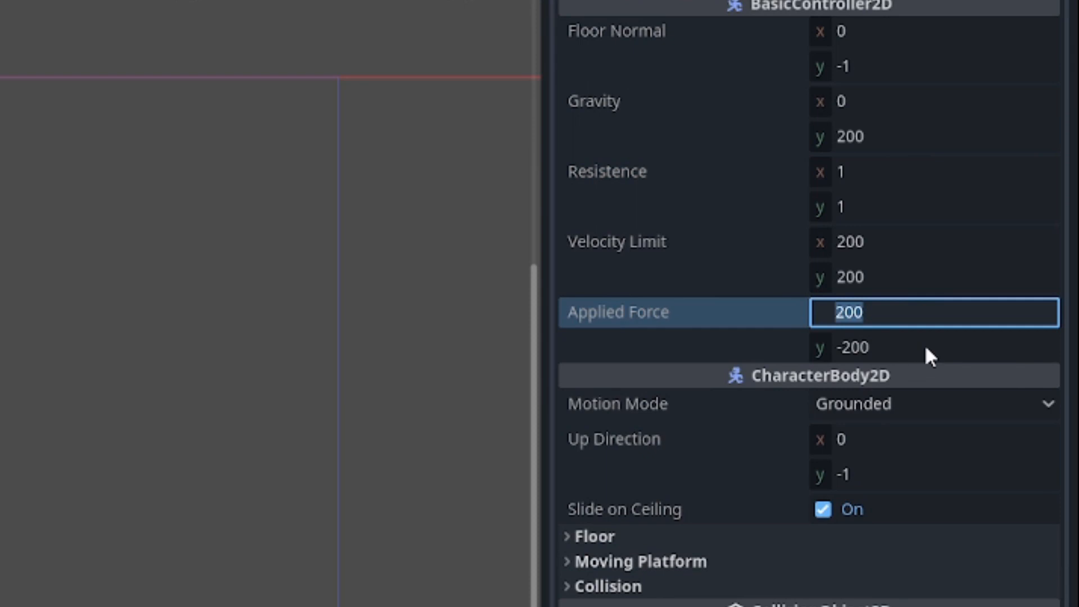
left_click(894, 349)
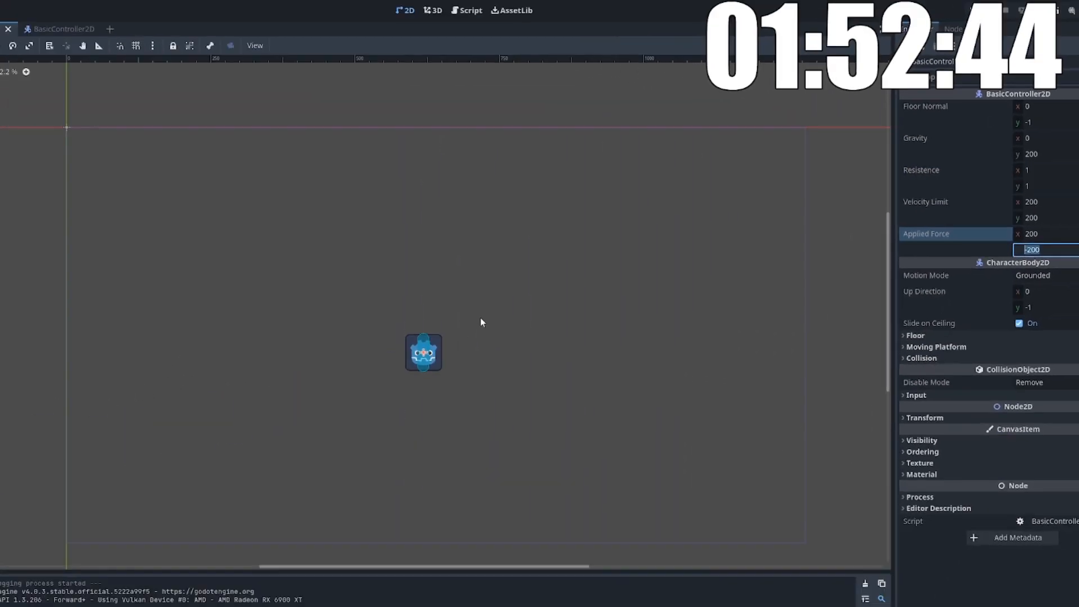
middle_click_drag(480, 322, 488, 356)
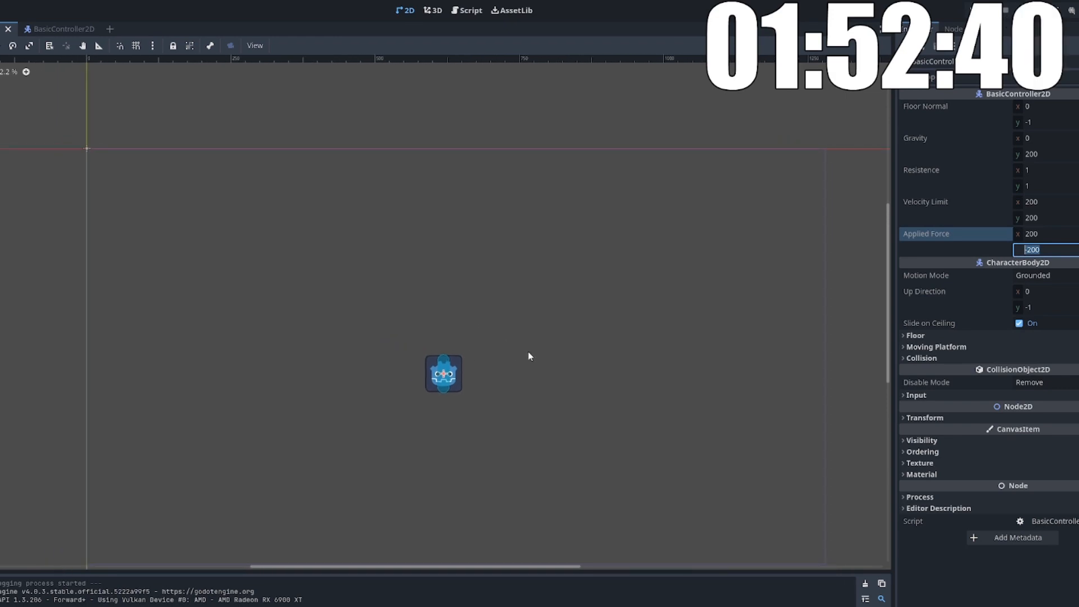
middle_click_drag(754, 376, 728, 362)
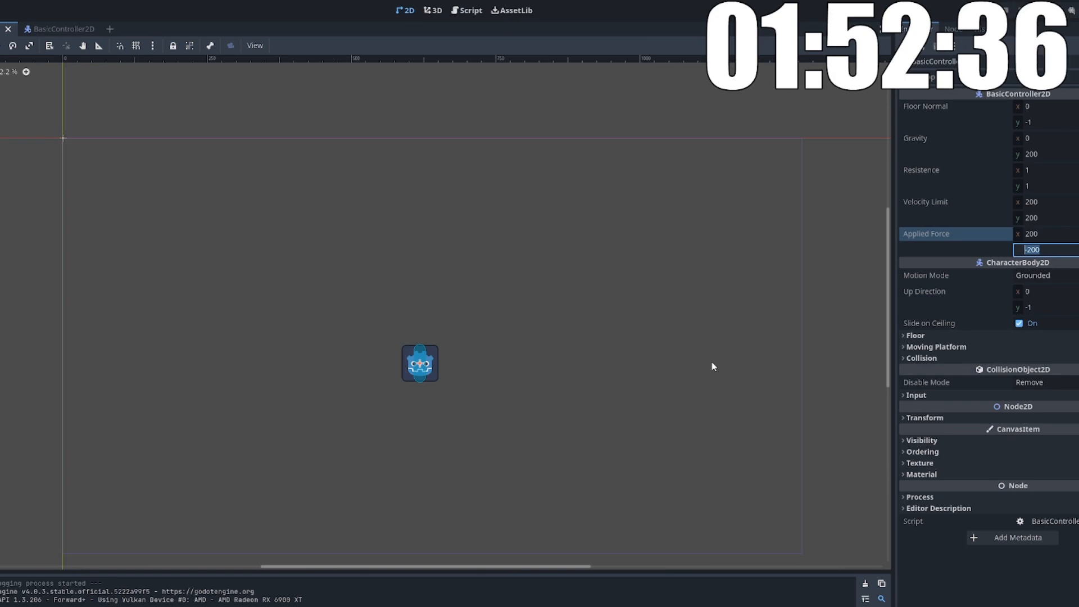
key("Return")
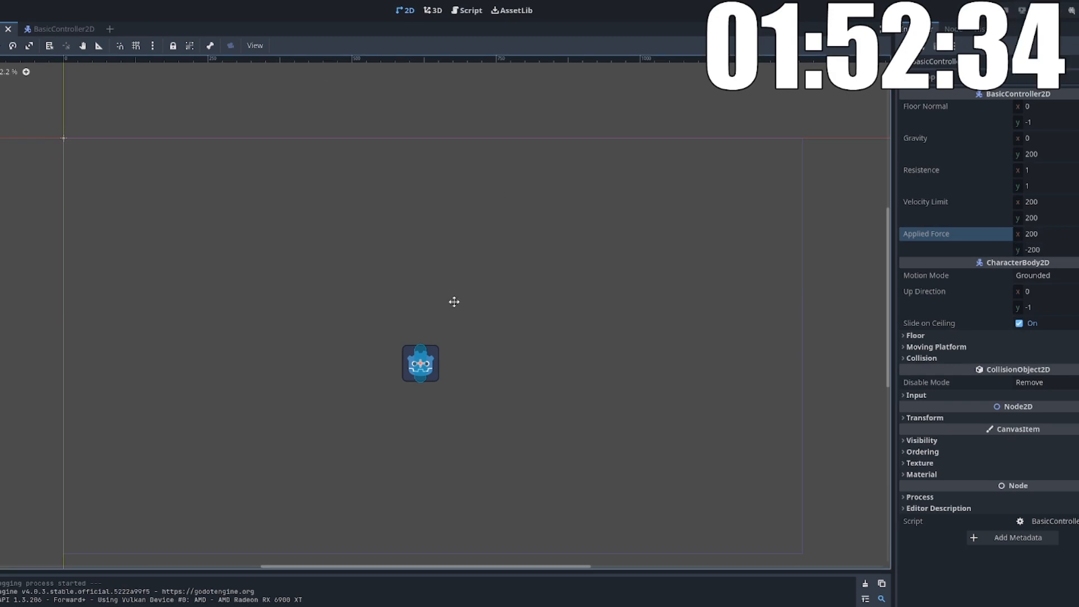
middle_click_drag(451, 304, 468, 309)
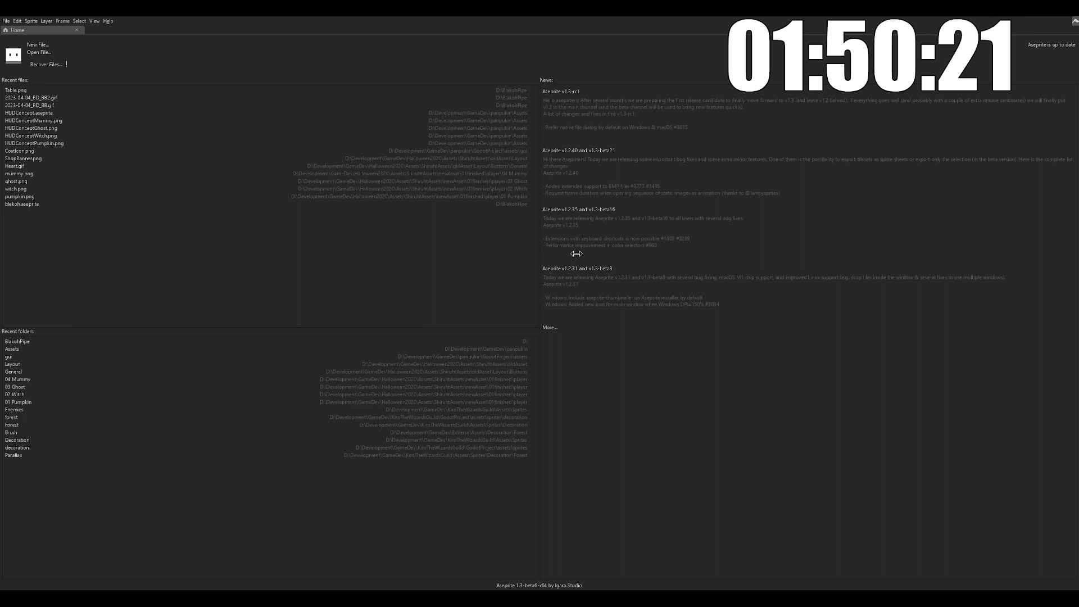
- Switch to Aseprite and create a new blank 64 × 64 sprite
left_click(535, 380)
scroll(565, 290, "up", 8)
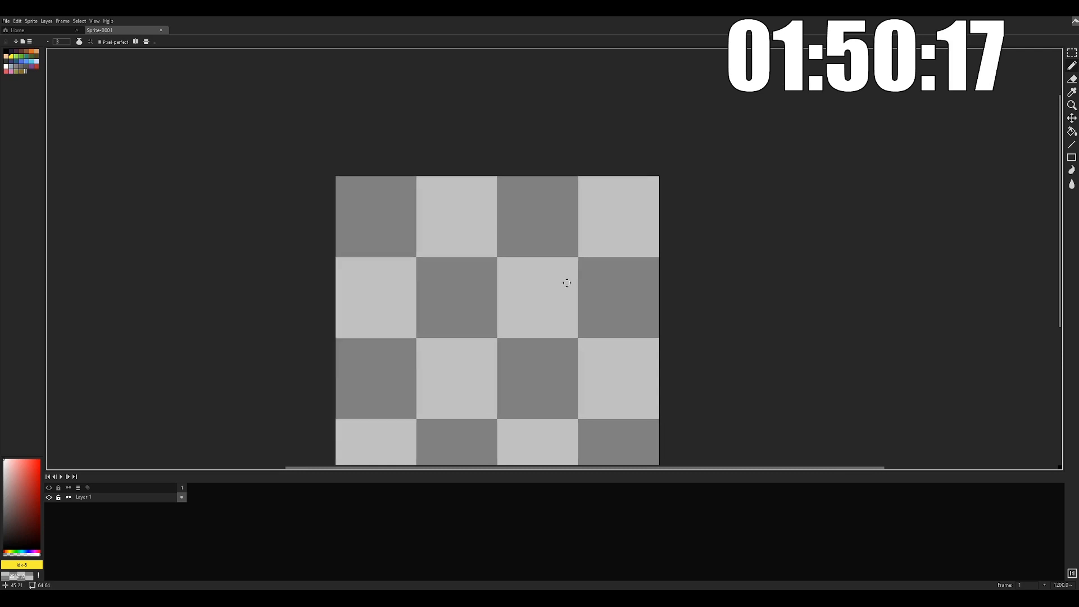
middle_click_drag(567, 287, 597, 247)
scroll(565, 255, "down", 4, "ctrl")
scroll(541, 250, "up", 6, "ctrl")
scroll(531, 248, "up", 1)
scroll(526, 244, "down", 1)
middle_click_drag(528, 242, 525, 242)
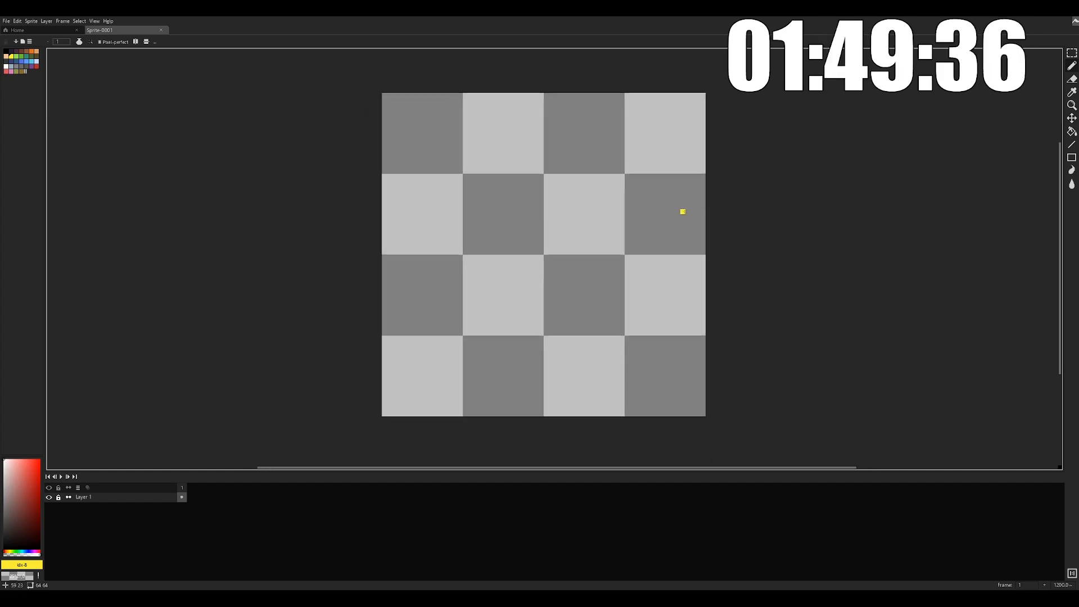
- Choose the dark navy palette colour and outline the figure's left-hand foot, leg and hip line at the canvas's lower edge
left_click(11, 54)
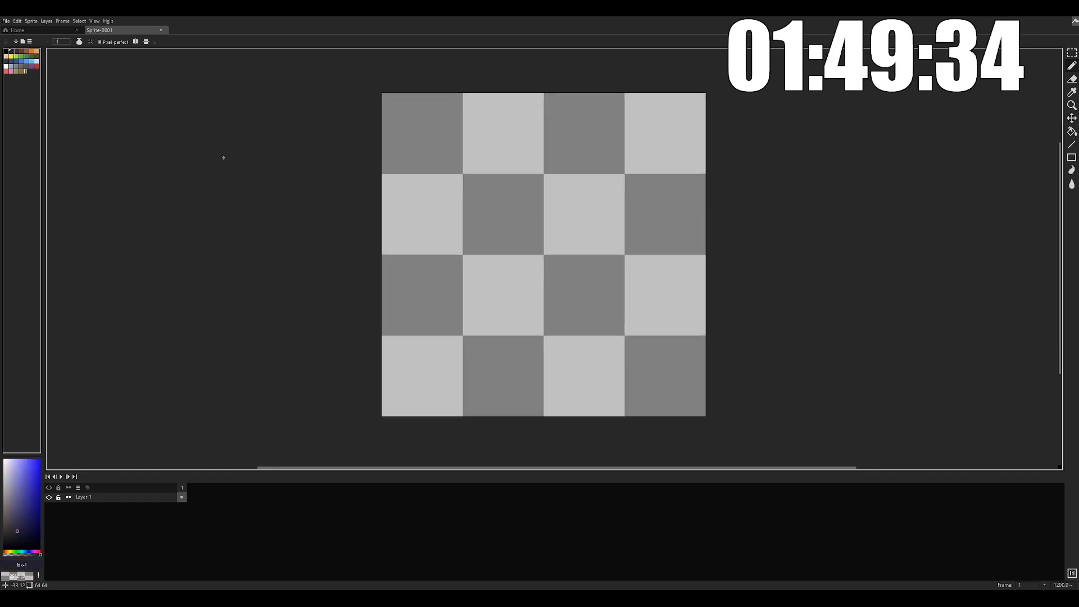
scroll(356, 235, "up", 1)
middle_click_drag(404, 279, 368, 223)
scroll(524, 278, "down", 1)
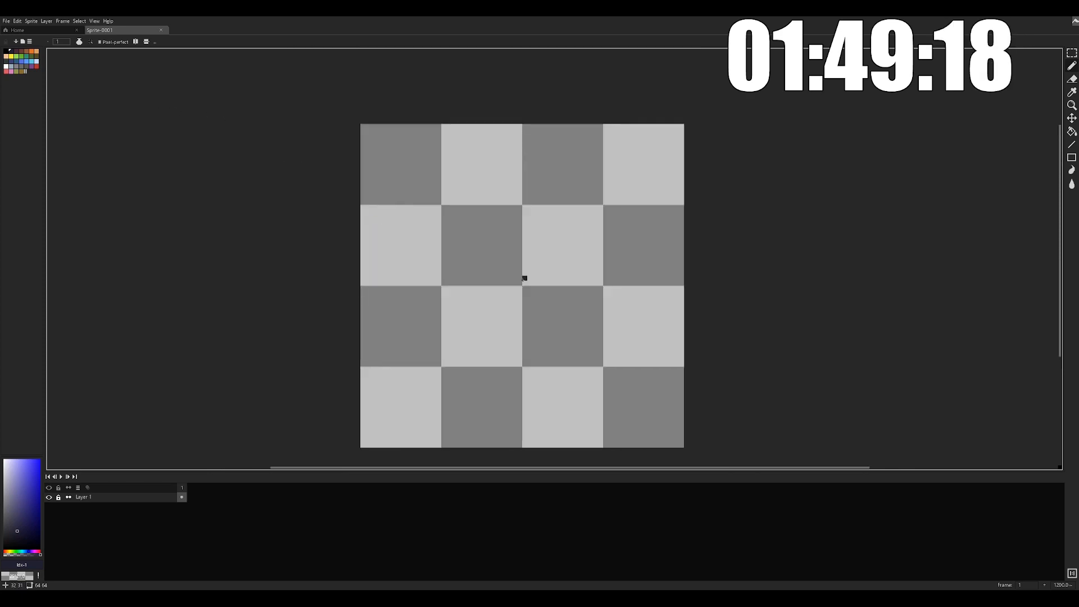
mouse_move(524, 313)
middle_mouse_down()
mouse_move(519, 294)
mouse_move(483, 297)
middle_mouse_up()
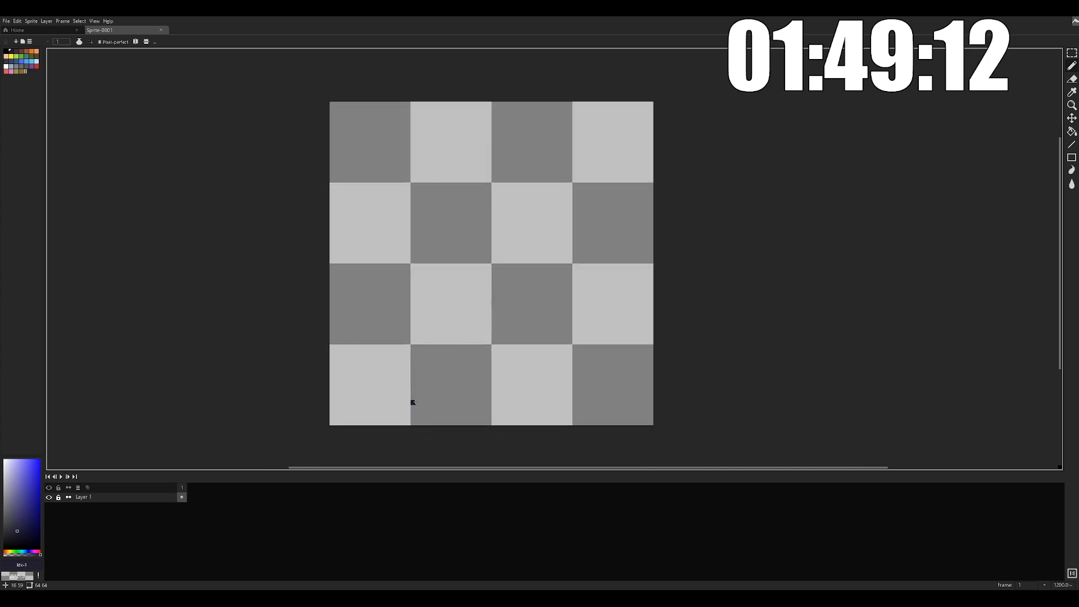
scroll(568, 388, "up", 1)
left_click_drag(514, 435, 564, 440)
scroll(520, 394, "down", 1)
middle_click_drag(427, 359, 488, 397)
left_click_drag(488, 378, 471, 441)
middle_click_drag(477, 383, 480, 391)
left_click_drag(481, 316, 542, 326)
- Outline both sides of the torso and the figure's second foot and leg in dark navy
scroll(520, 344, "up", 1)
middle_click_drag(520, 345, 536, 261)
left_click_drag(496, 289, 474, 226)
left_click_drag(562, 293, 576, 205)
middle_click_drag(585, 388, 590, 346)
left_click_drag(602, 370, 583, 394)
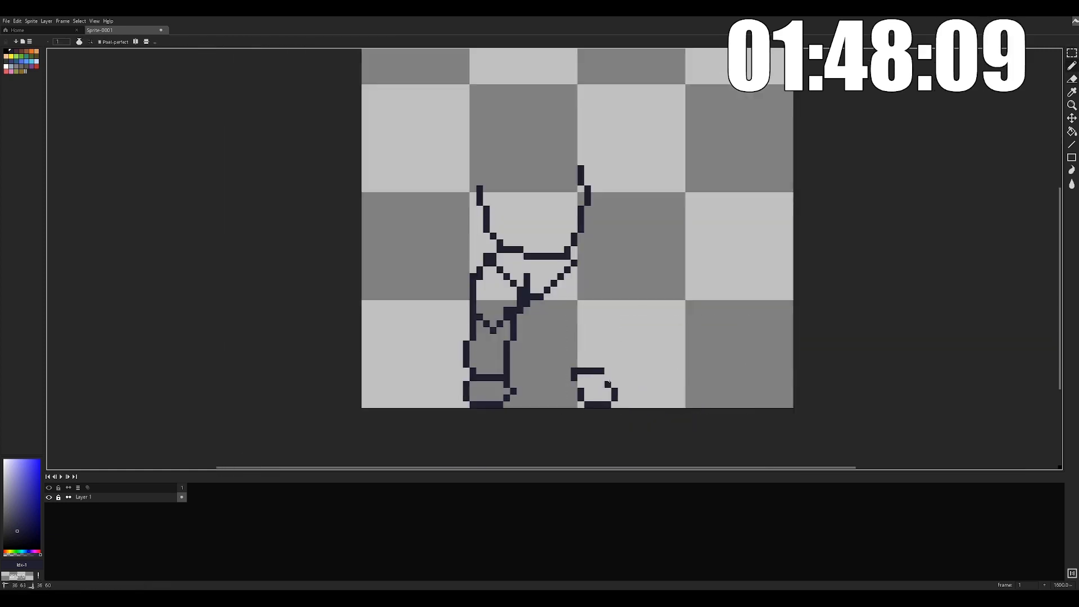
left_click_drag(565, 342, 583, 393)
middle_click_drag(568, 382, 587, 368)
left_click_drag(589, 359, 588, 368)
scroll(656, 291, "down", 2)
scroll(618, 270, "up", 2)
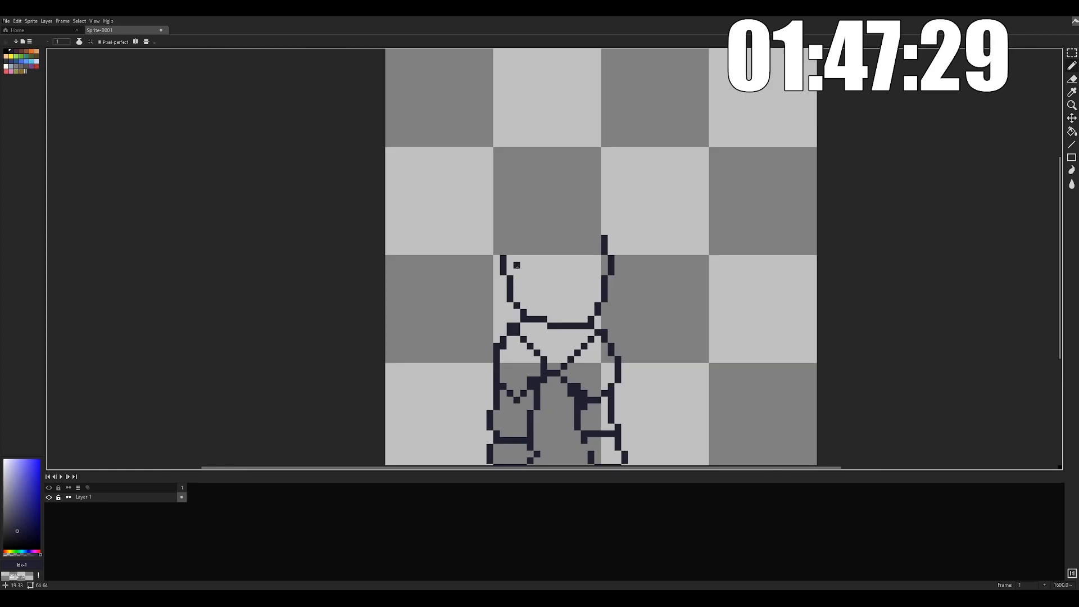
- Outline the head above the torso, with a hairline across its top and a rounded chin
scroll(565, 214, "up", 1)
scroll(568, 310, "down", 1)
left_click_drag(536, 196, 639, 193)
scroll(538, 305, "up", 1)
left_click_drag(656, 146, 631, 249)
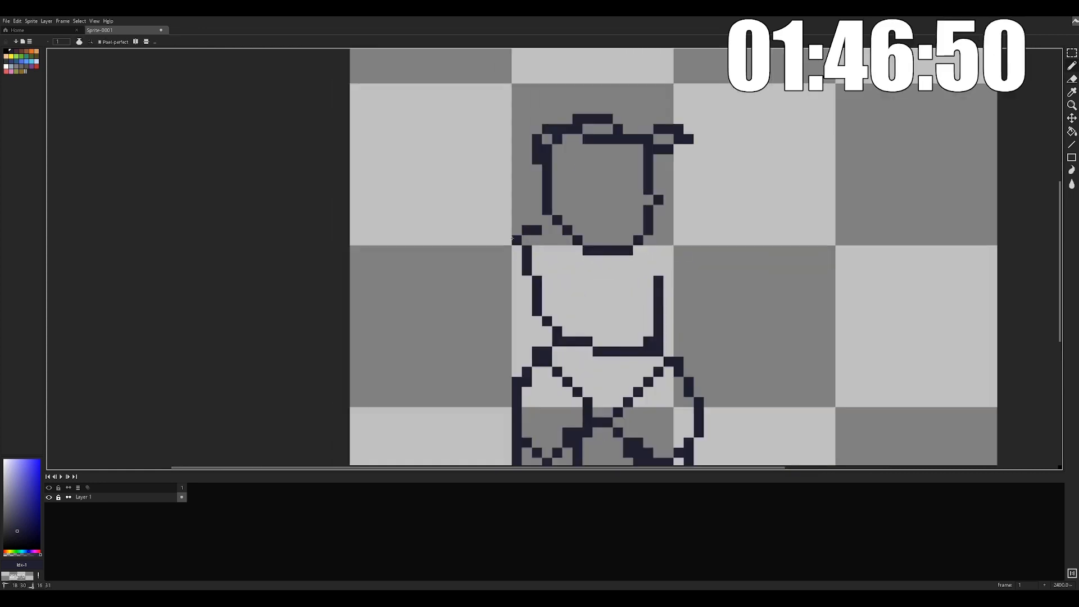
- Outline the left-hand arm with the cape hanging behind it, and the arm on the opposite side
middle_click_drag(506, 281, 619, 205)
left_click_drag(630, 166, 593, 332)
middle_click_drag(619, 253, 444, 328)
left_click_drag(446, 249, 385, 461)
scroll(601, 275, "down", 1)
left_click_drag(518, 245, 519, 377)
key("Right")
key("ctrl+d")
scroll(613, 242, "up", 1)
left_click_drag(640, 220, 639, 250)
scroll(638, 278, "down", 2)
scroll(678, 284, "up", 2)
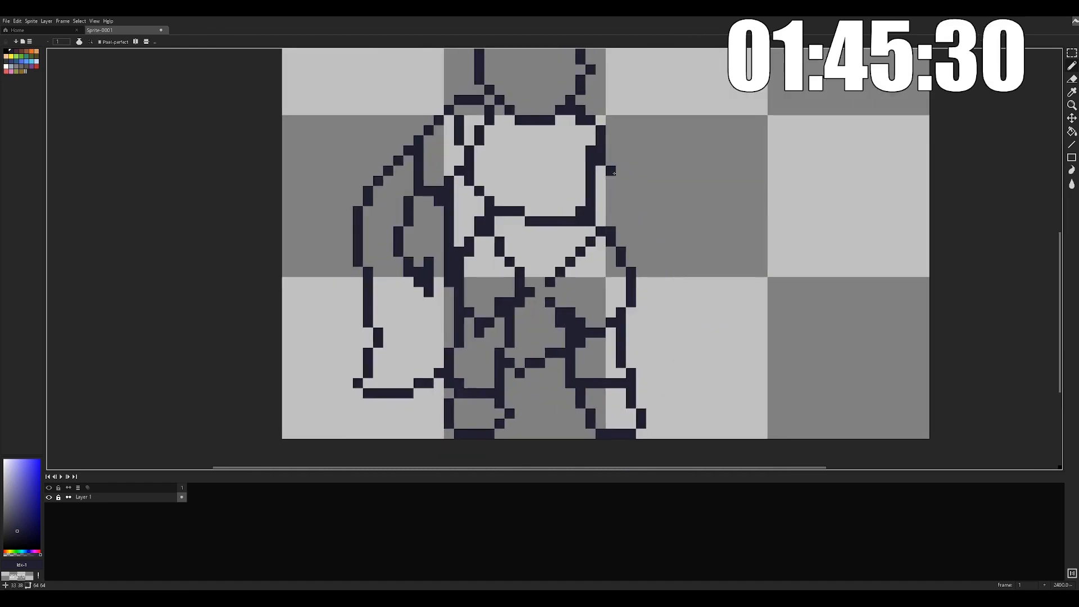
left_click_drag(608, 143, 669, 253)
- Draw the face inside the head with two white eyes and dark navy mouth and chin lines
scroll(711, 321, "up", 2)
left_click(6, 67)
left_click_drag(486, 228, 538, 268)
scroll(697, 287, "up", 1)
left_click(595, 180, "alt")
right_click_drag(595, 281, 596, 200)
left_click_drag(616, 200, 596, 281)
left_click_drag(586, 301, 454, 341)
scroll(682, 274, "down", 1)
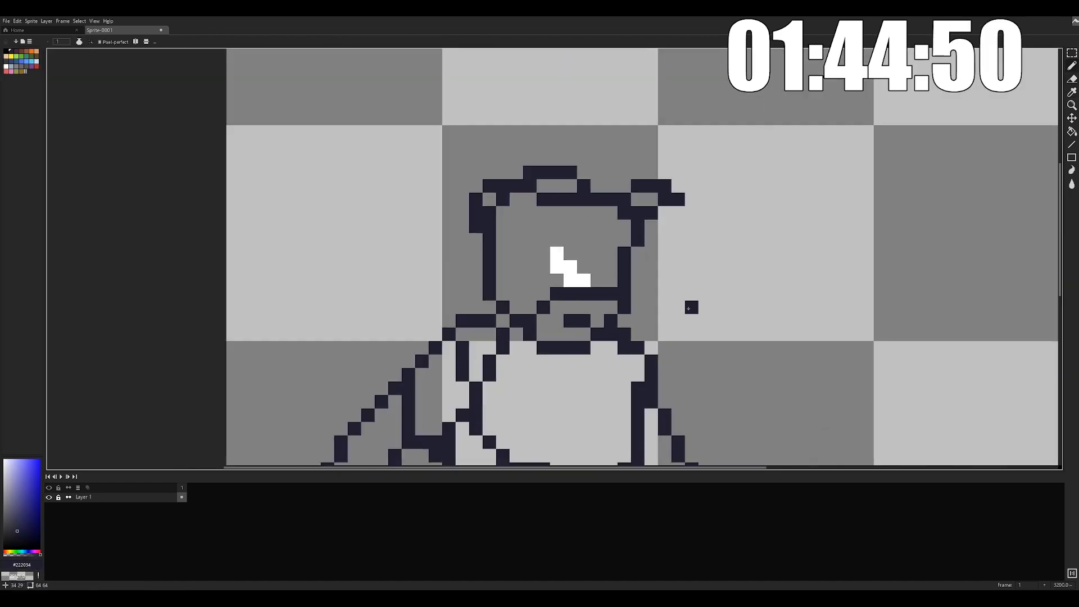
left_click(568, 262, "alt")
middle_click_drag(590, 236, 687, 246)
left_click(745, 247)
scroll(663, 233, "up", 1)
left_click_drag(728, 253, 706, 249)
scroll(707, 249, "down", 5)
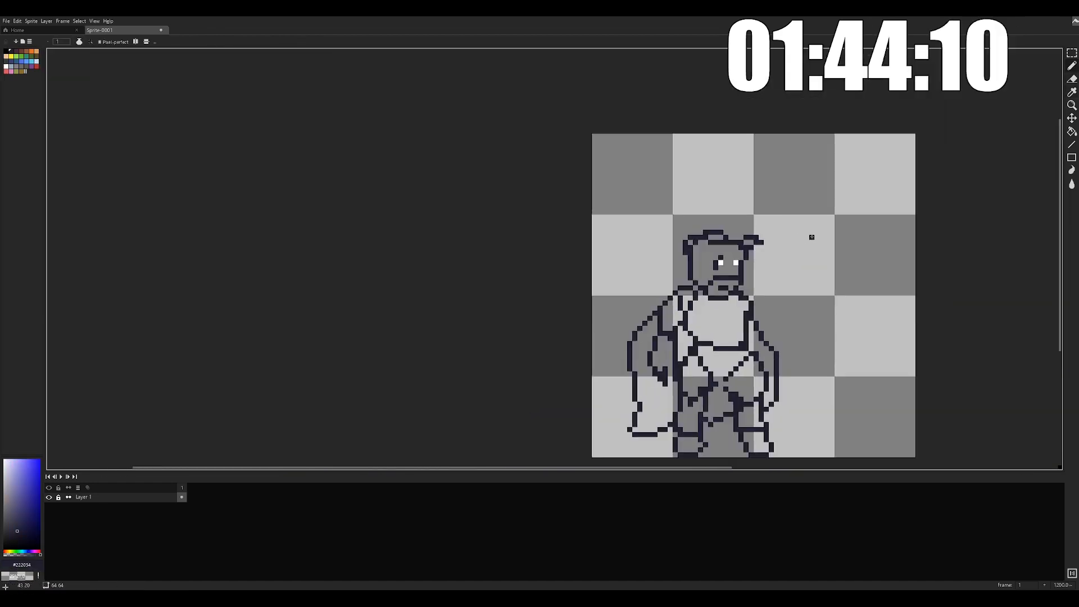
- Redraw the head outline as a helmet with a ball-tipped antenna, and add contour lines across the chest
scroll(731, 236, "up", 3)
scroll(703, 242, "down", 2)
scroll(656, 213, "up", 1)
scroll(688, 121, "up", 1)
mouse_move(638, 252)
left_mouse_down()
mouse_move(633, 210)
mouse_move(666, 222)
left_mouse_up()
scroll(562, 169, "down", 2)
scroll(540, 315, "up", 2)
left_click_drag(606, 250, 616, 272)
left_click_drag(621, 222, 666, 192)
left_click_drag(676, 212, 707, 235)
scroll(618, 367, "down", 1)
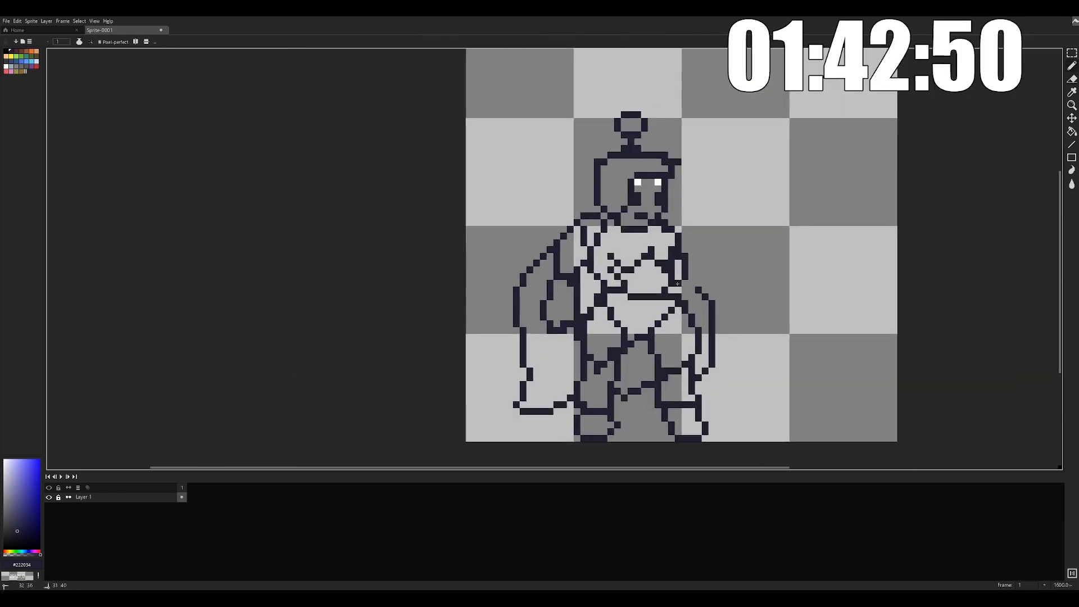
scroll(453, 315, "up", 1)
scroll(671, 220, "down", 1)
- Fill the chest, both boots and the left-hand glove with green using the Paint Bucket
left_click(27, 62)
middle_click_drag(731, 241, 625, 242)
left_click(21, 56)
key("g")
scroll(574, 218, "up", 1)
left_click(619, 208)
scroll(517, 225, "down", 1)
left_click(539, 373)
left_click(629, 373)
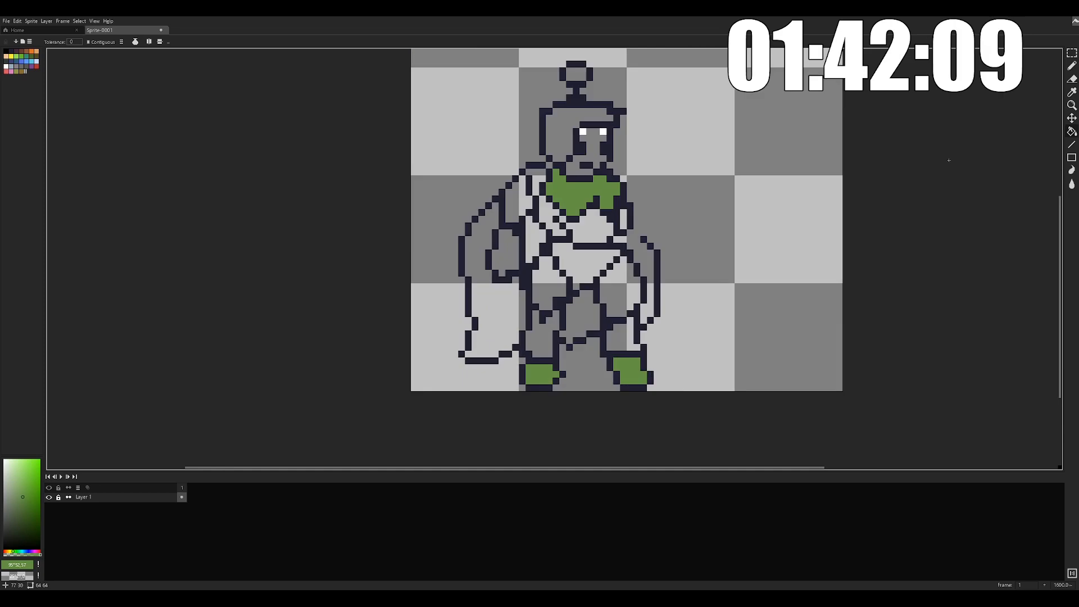
scroll(606, 349, "down", 1)
scroll(671, 243, "up", 1)
left_click(494, 239)
- Colour in the rest of the figure with yellow limbs and waist, blue cape, skin-toned face, green helmet and darker shading
left_click(562, 304)
left_click(598, 318)
left_click(522, 315)
left_click(562, 236, "alt")
left_click(562, 303)
left_click(578, 290)
left_click(18, 514)
scroll(657, 246, "up", 1)
left_click(684, 269)
scroll(549, 260, "down", 1)
left_click(603, 179)
left_click(640, 195)
scroll(798, 385, "up", 1)
left_click(395, 336)
scroll(720, 287, "down", 2)
scroll(763, 165, "up", 1)
left_click(510, 315)
left_click(580, 136)
scroll(781, 281, "down", 2)
scroll(750, 304, "up", 2)
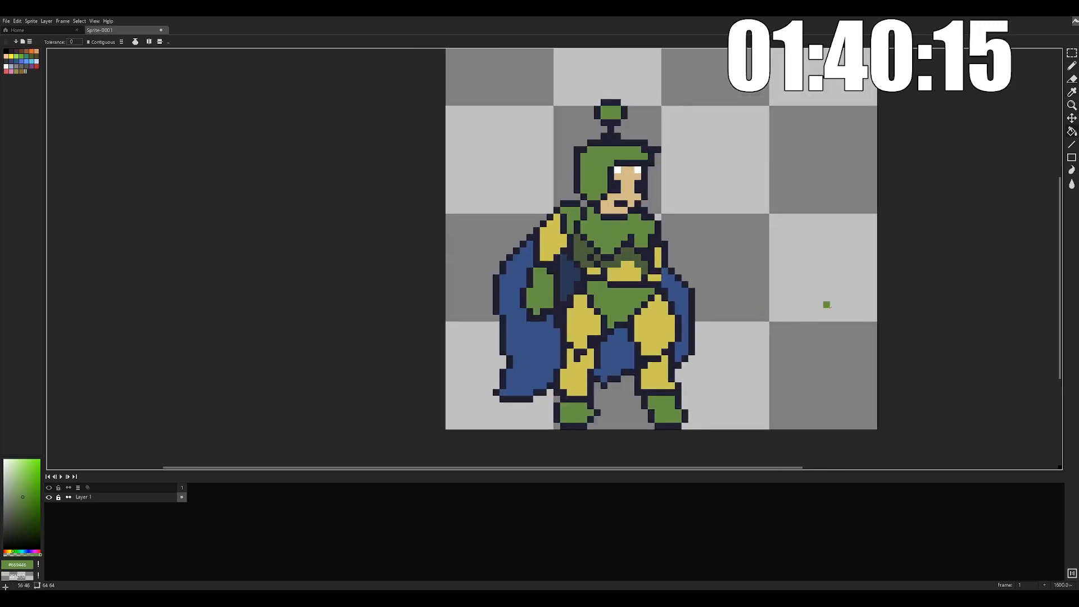
scroll(889, 269, "down", 3)
scroll(832, 270, "up", 3)
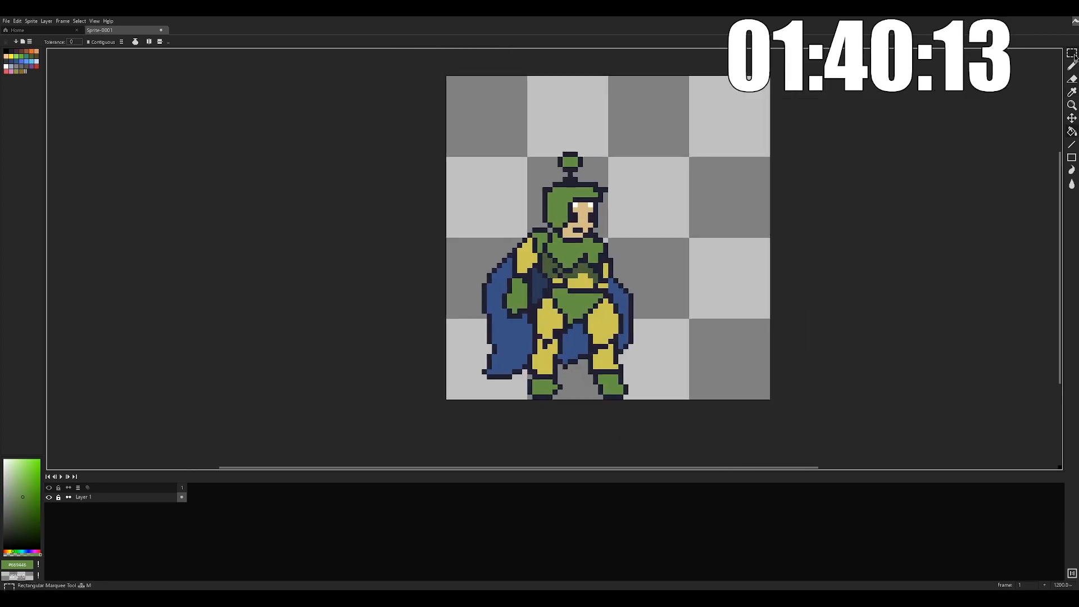
- Select the whole figure with a rectangular marquee and shift it right to centre it on the canvas
left_click(1073, 55)
left_click_drag(469, 119, 770, 399)
left_click_drag(607, 303, 637, 303)
left_click(891, 306)
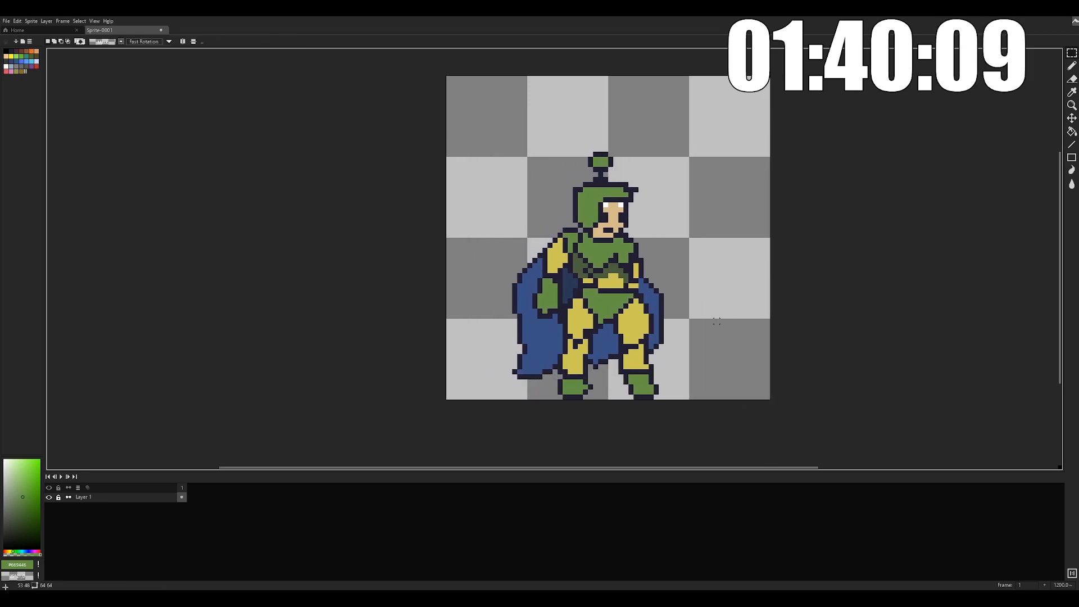
middle_click_drag(718, 331, 719, 343)
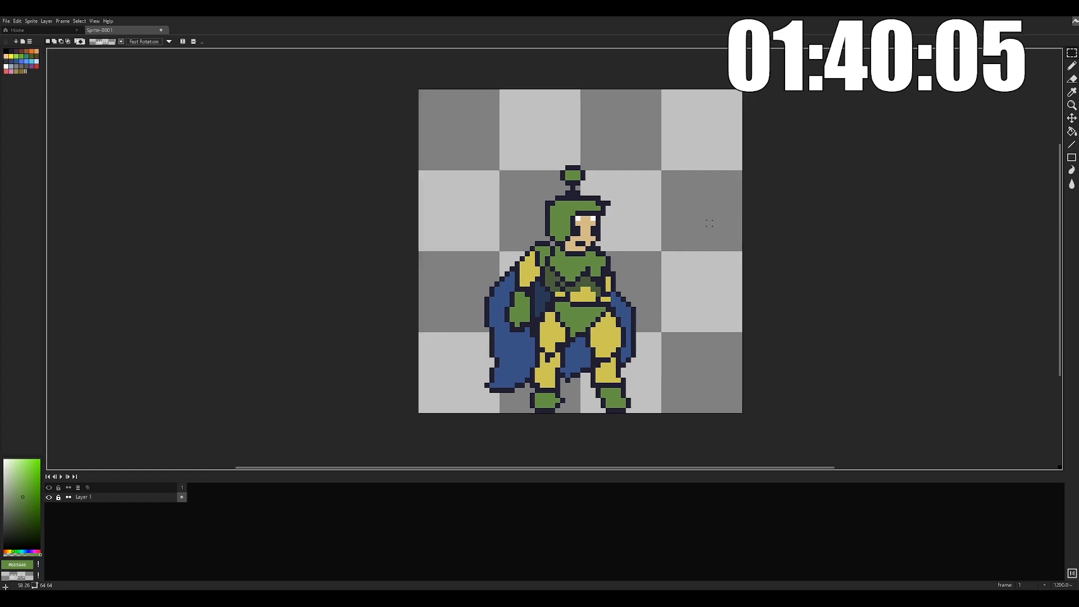
scroll(764, 216, "up", 1)
middle_click_drag(783, 168, 768, 199)
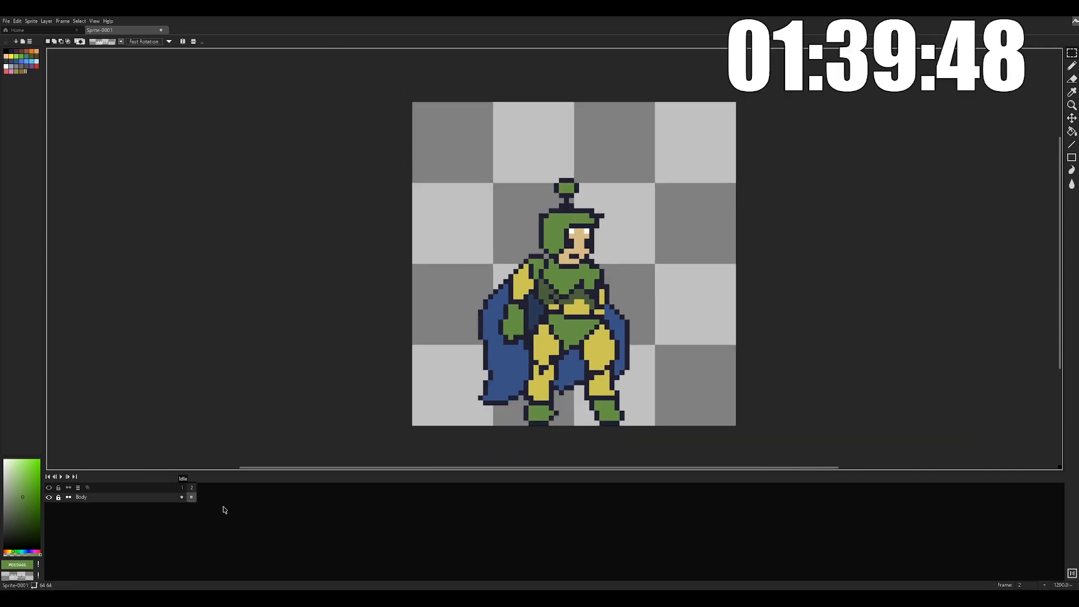
- Add a third frame to the Idle animation on the Body layer
middle_click_drag(756, 264, 745, 268)
left_click(182, 489)
left_click(201, 489)
middle_click_drag(675, 281, 667, 297)
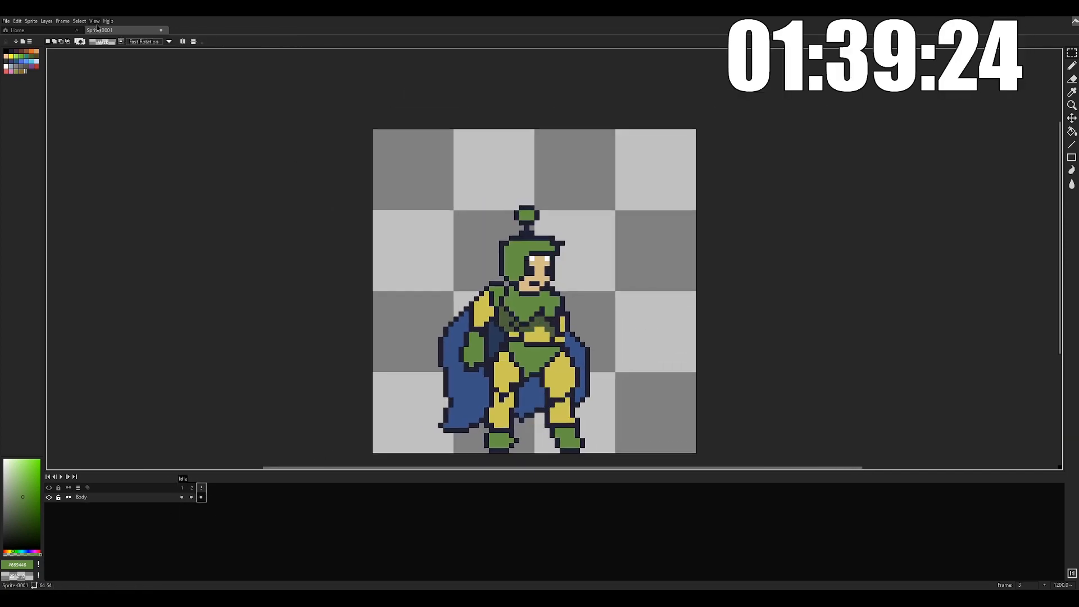
- In frame 2, select the figure above its feet and nudge that part down one pixel
middle_click_drag(562, 281, 532, 284)
left_click(192, 488)
left_click_drag(388, 186, 590, 409)
key("Down")
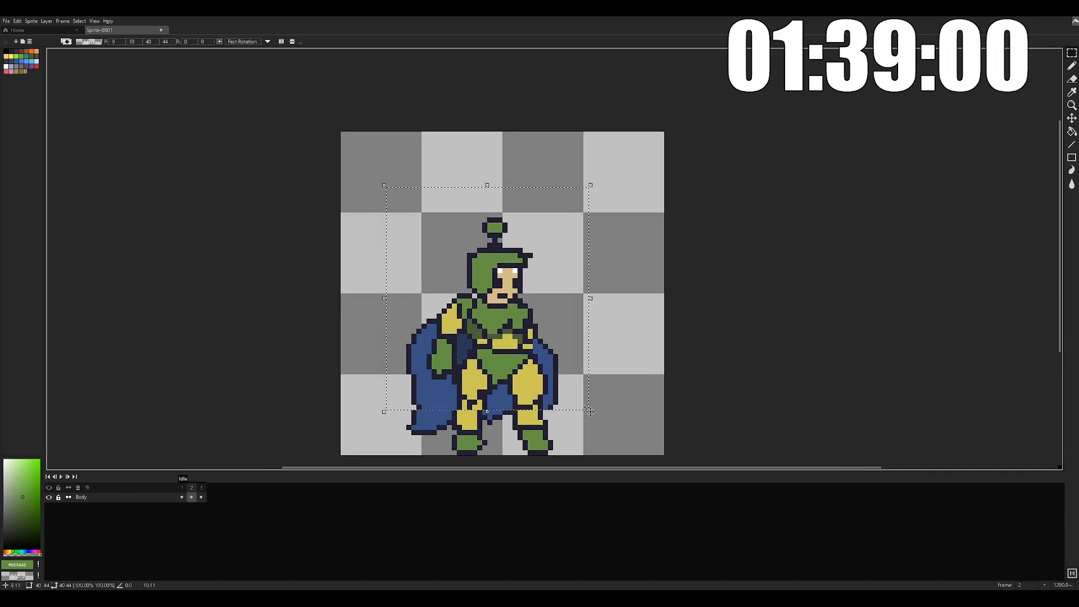
key("ctrl+d")
- Extend the Idle animation to four frames and play it back
left_click(183, 490)
left_click_drag(187, 490, 204, 490)
left_click(202, 489)
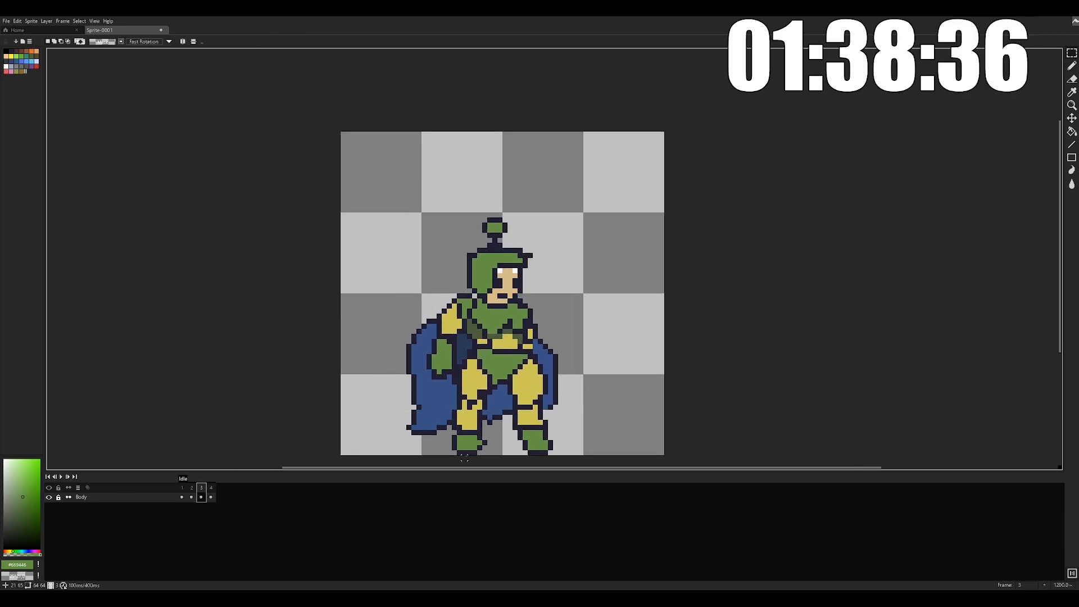
scroll(424, 407, "up", 1)
middle_click_drag(424, 407, 401, 367)
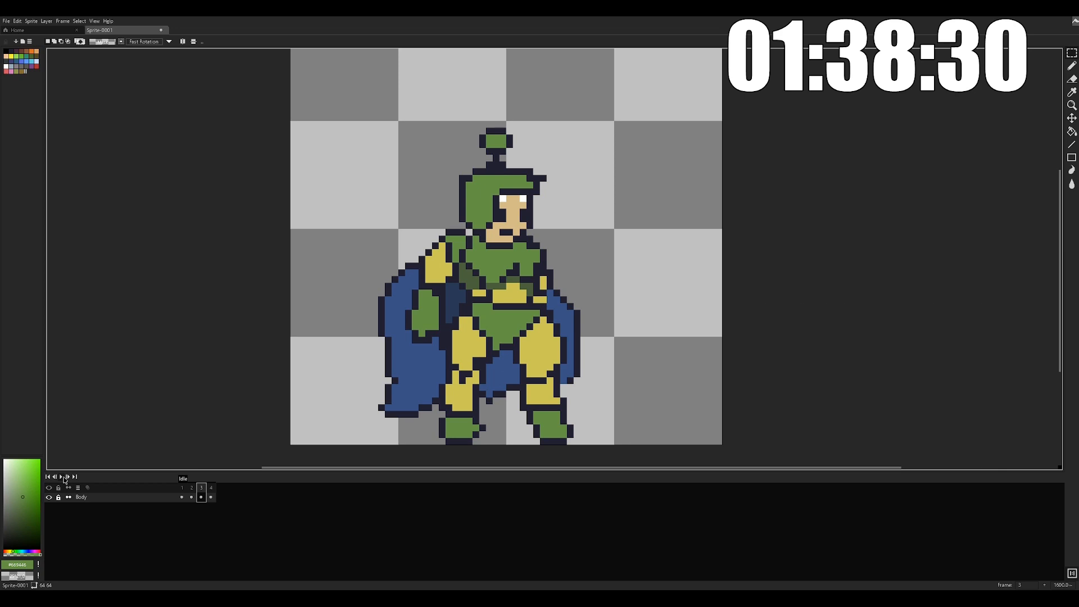
left_click(62, 478)
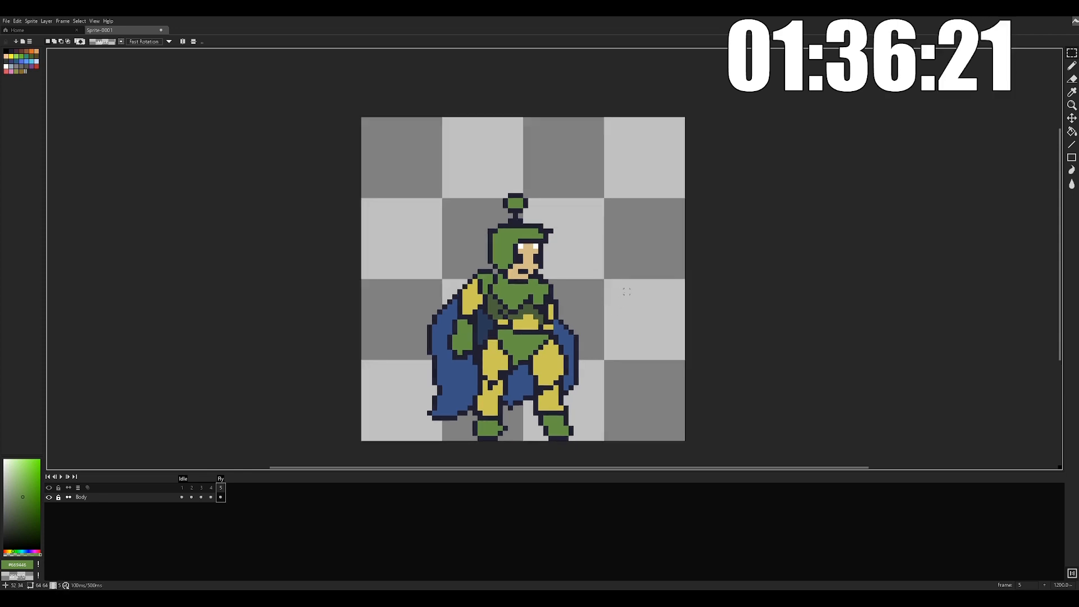
middle_click_drag(523, 320, 528, 302)
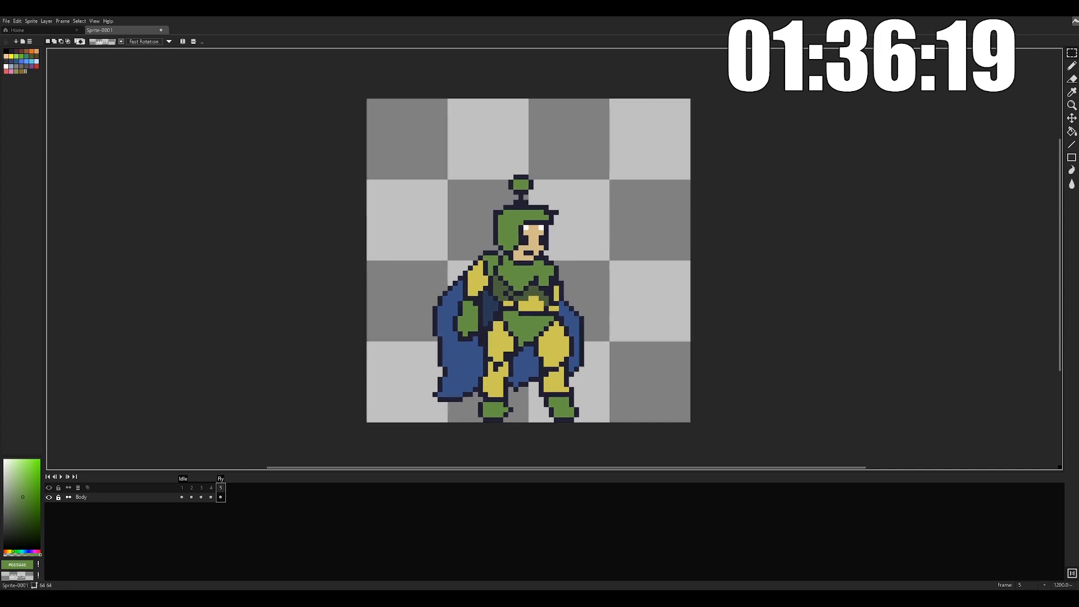
left_click_drag(391, 128, 654, 426)
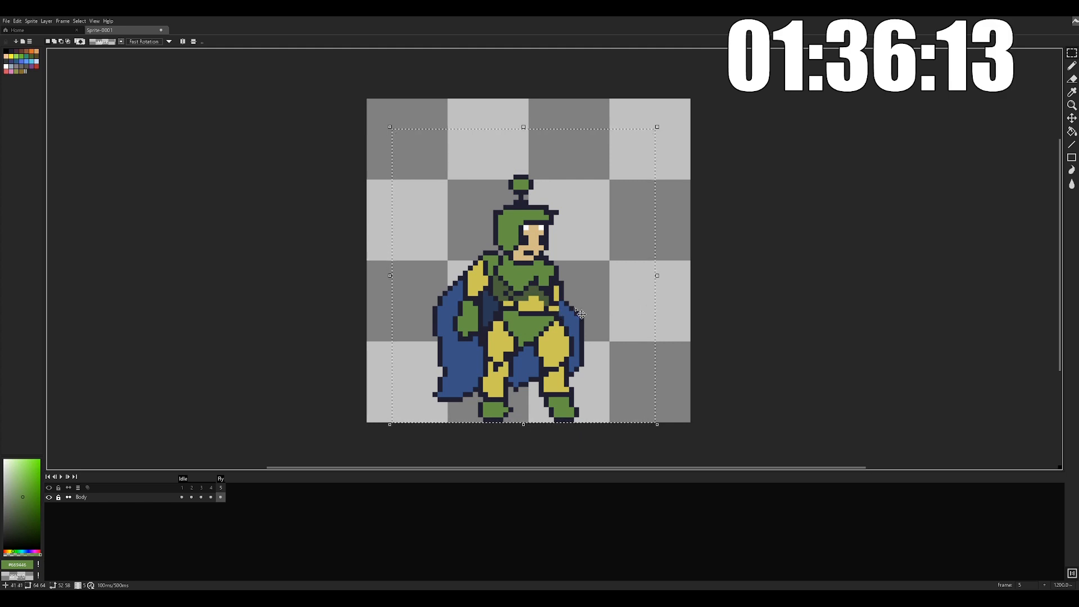
left_click(693, 292)
middle_click_drag(647, 308, 649, 306)
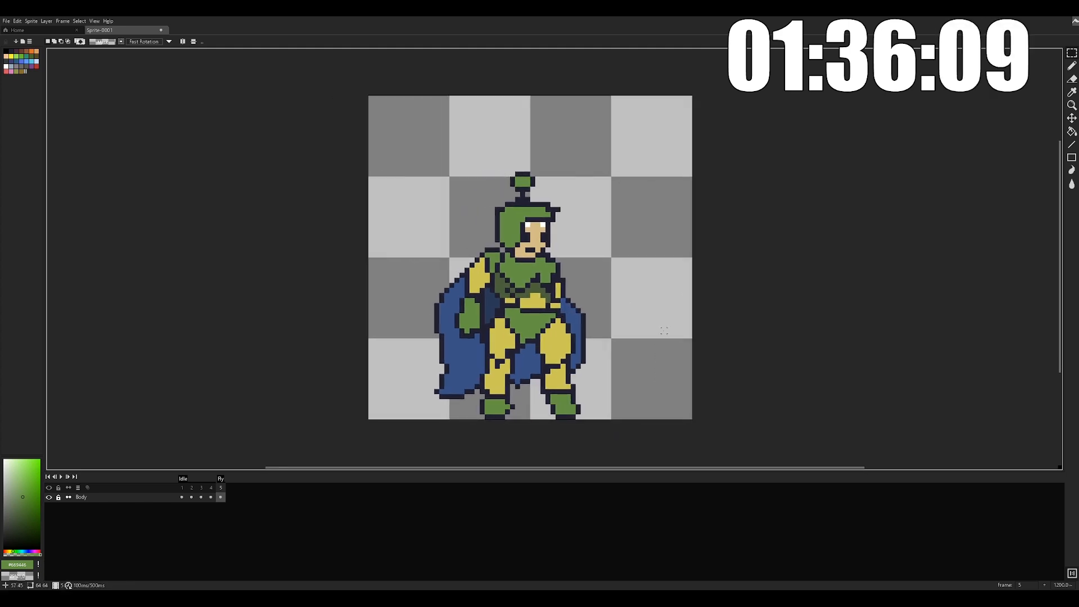
- On the Fly frame, select the figure's front foot and shift it a few pixels left towards the other foot
scroll(588, 386, "up", 1)
middle_click_drag(589, 386, 639, 374)
mouse_move(639, 381)
left_mouse_down()
mouse_move(564, 427)
mouse_move(557, 405)
left_mouse_up()
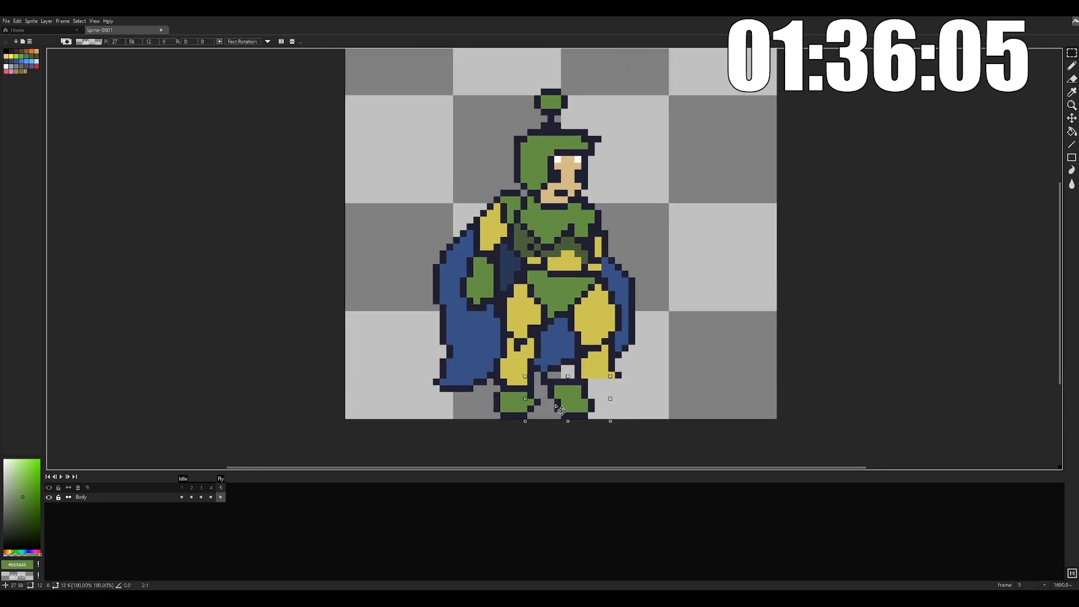
left_click(665, 375)
scroll(592, 331, "up", 1)
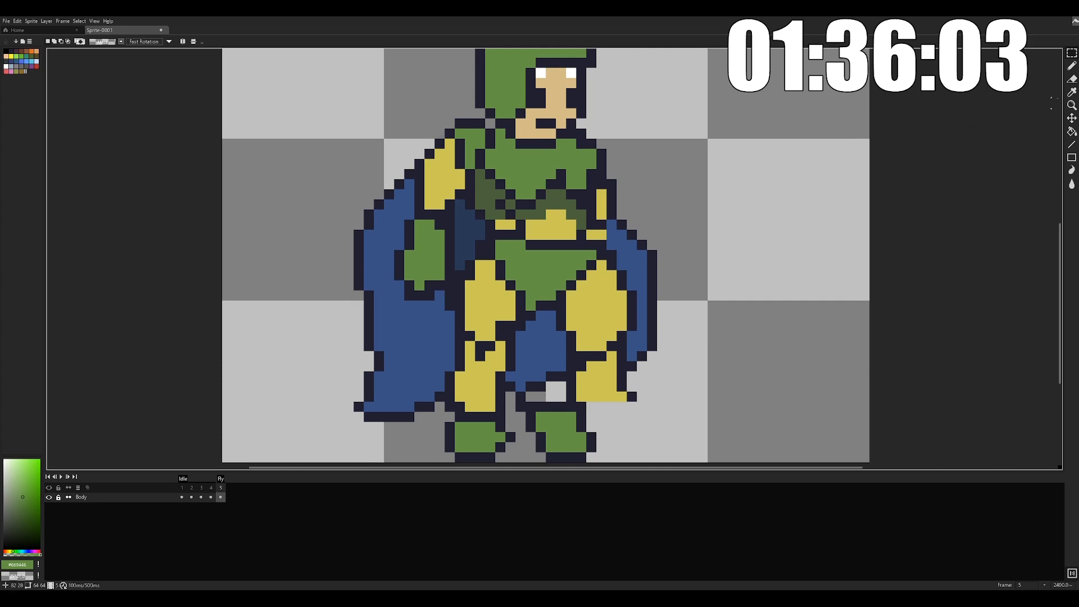
- Sample a colour from the figure's front leg and switch to the Pencil tool
left_click(1073, 92)
middle_click_drag(653, 259, 670, 269)
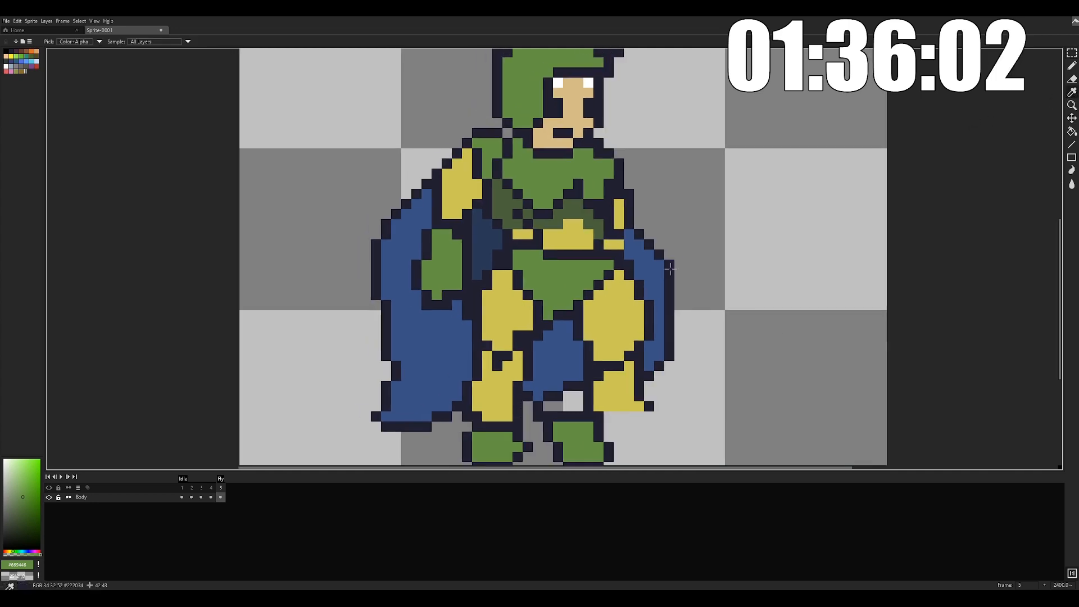
left_click(596, 377)
key("b")
scroll(662, 360, "down", 5)
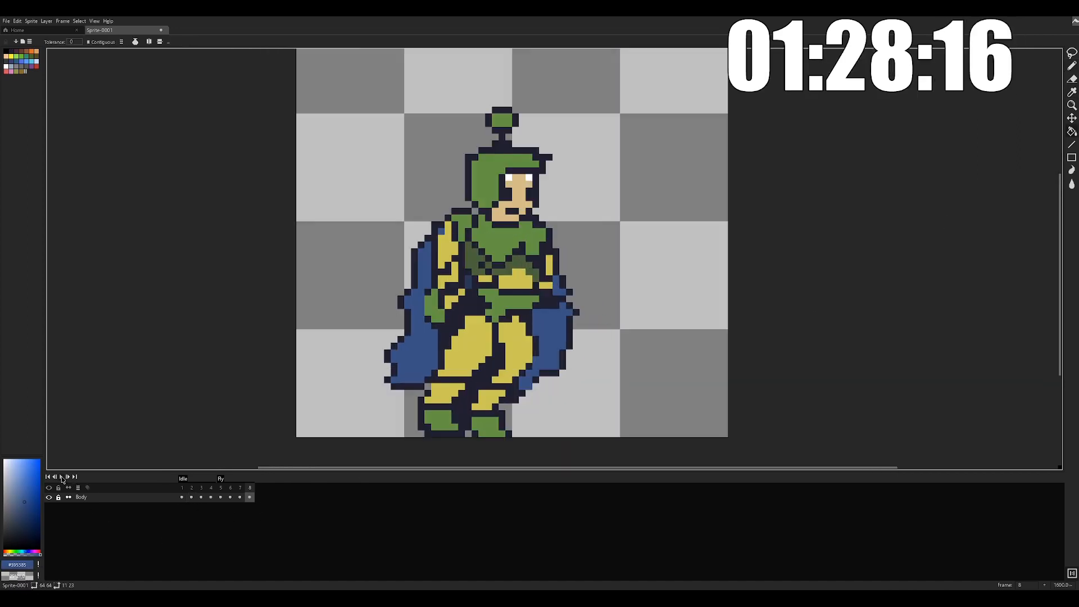
- Play back the animation and examine the cape and leg motion across the Fly frames
left_click(62, 478)
scroll(288, 327, "down", 2)
middle_click_drag(518, 351, 639, 343)
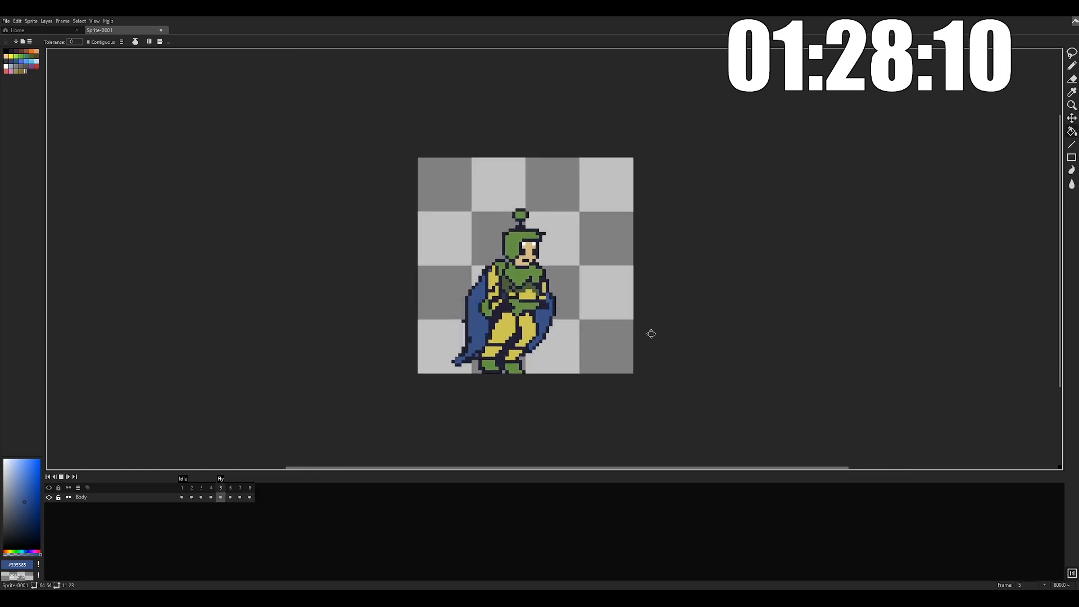
middle_click_drag(648, 332, 698, 328)
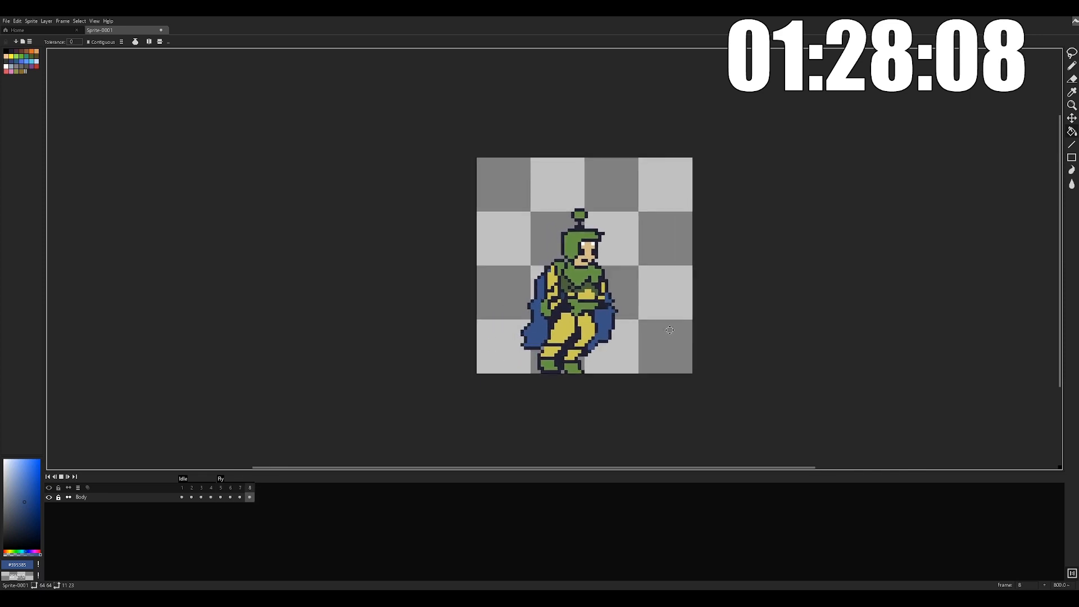
scroll(640, 313, "up", 2)
middle_click_drag(639, 313, 670, 308)
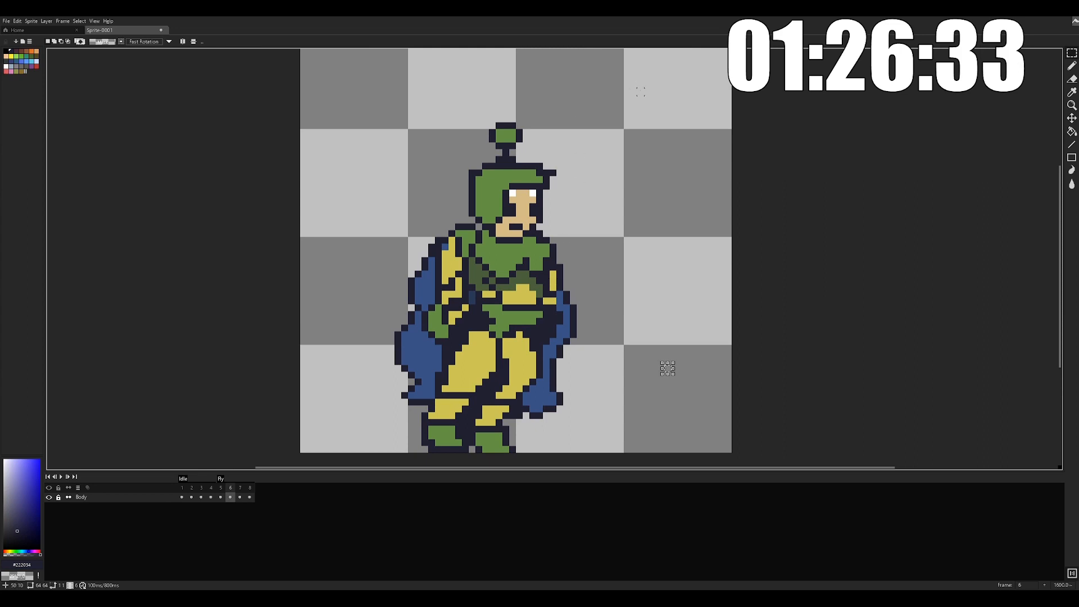
middle_click_drag(668, 368, 659, 369)
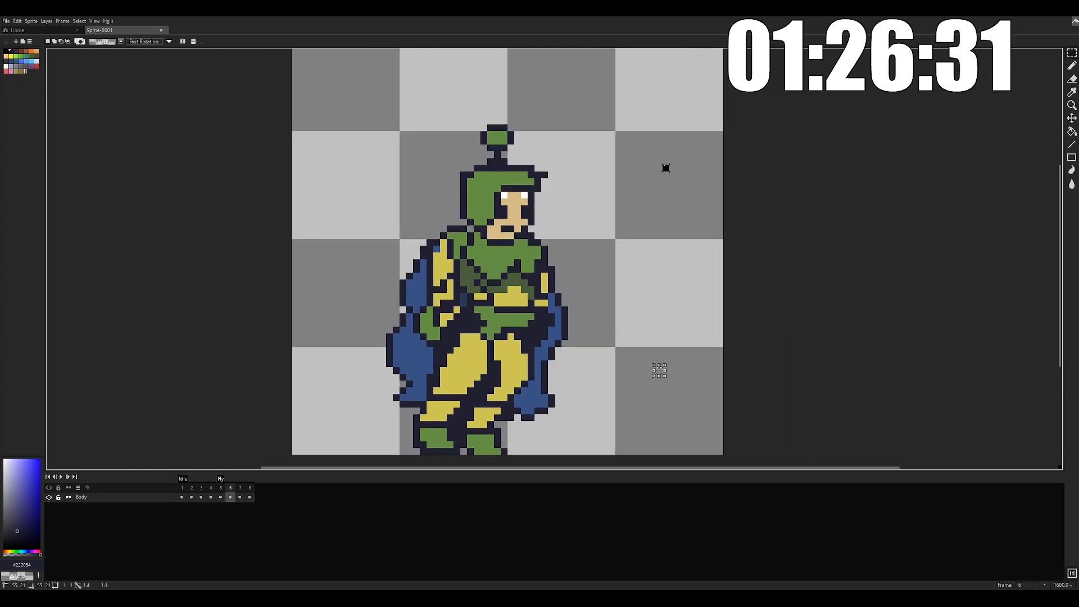
middle_click_drag(666, 168, 615, 194)
scroll(626, 176, "down", 1)
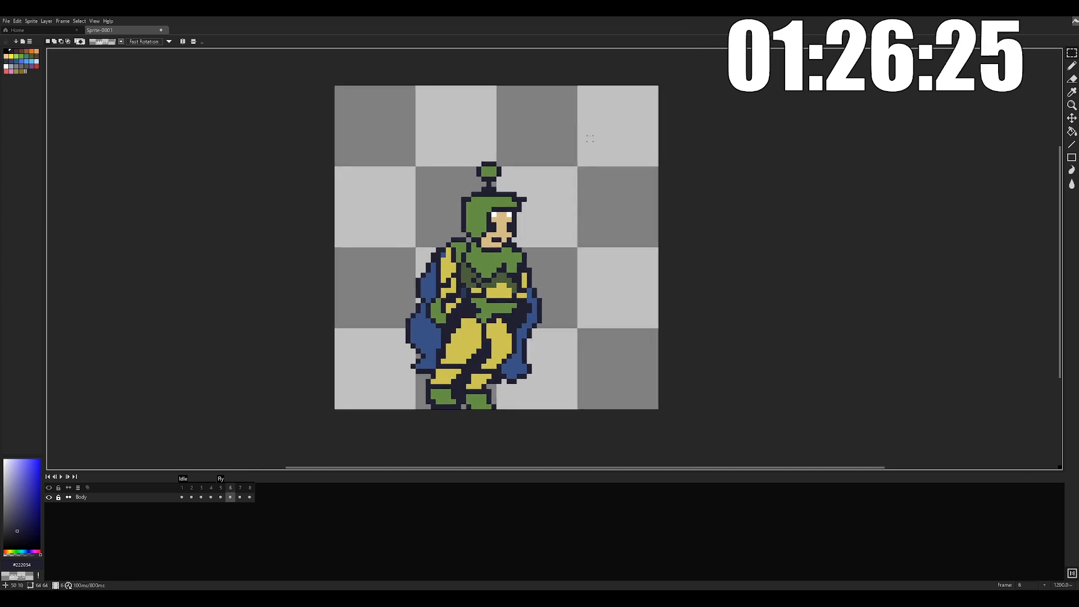
scroll(584, 143, "up", 1)
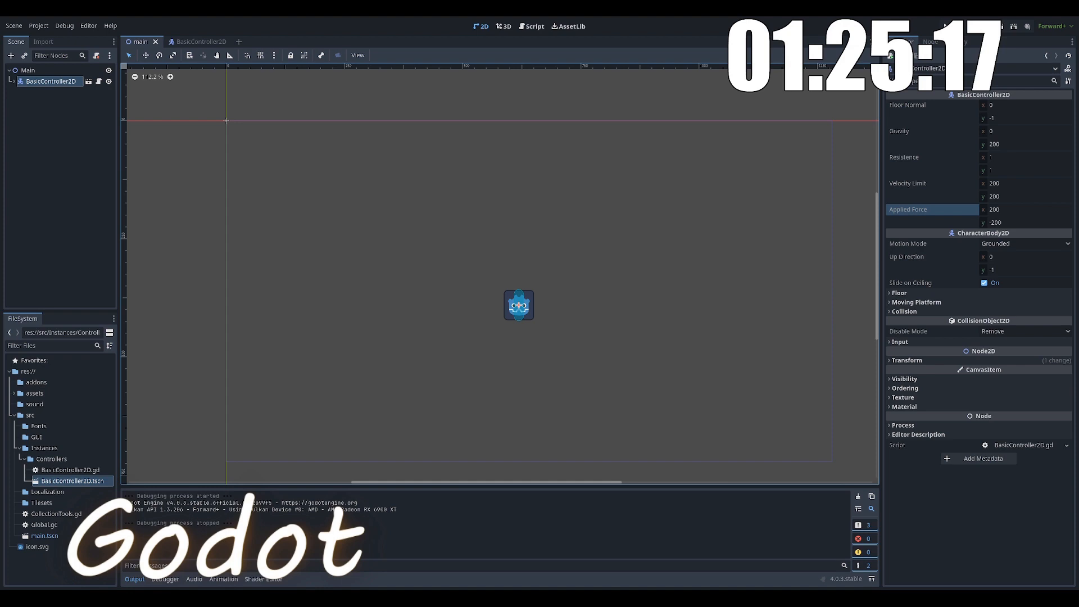
- Switch to Godot, make the children of the BasicController2D instance editable and select its Sprite2D node
scroll(568, 338, "up", 4)
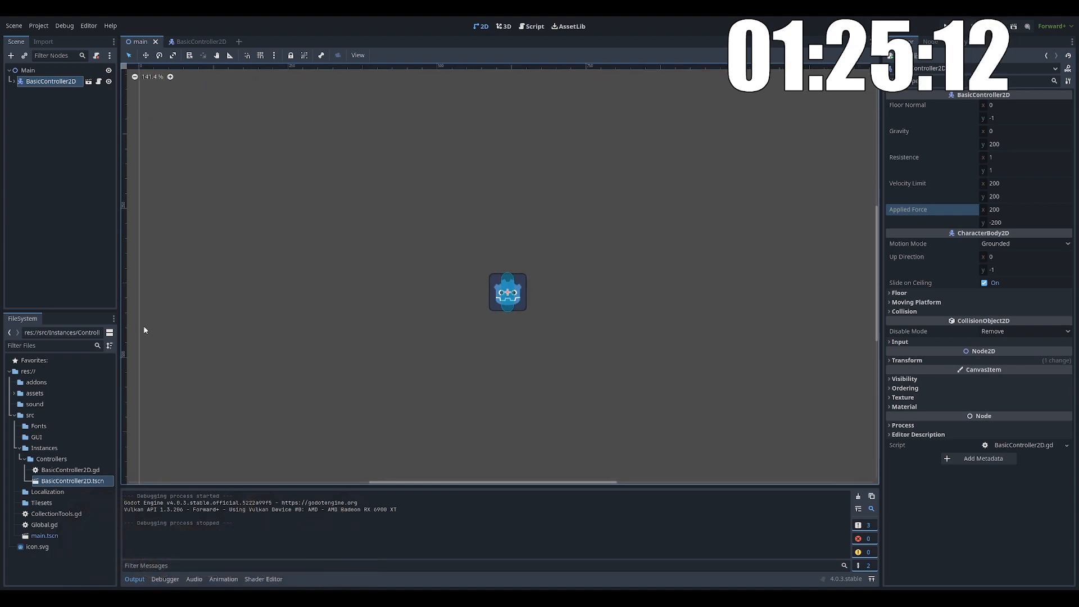
left_click(63, 113)
left_click(51, 81)
left_click(13, 81)
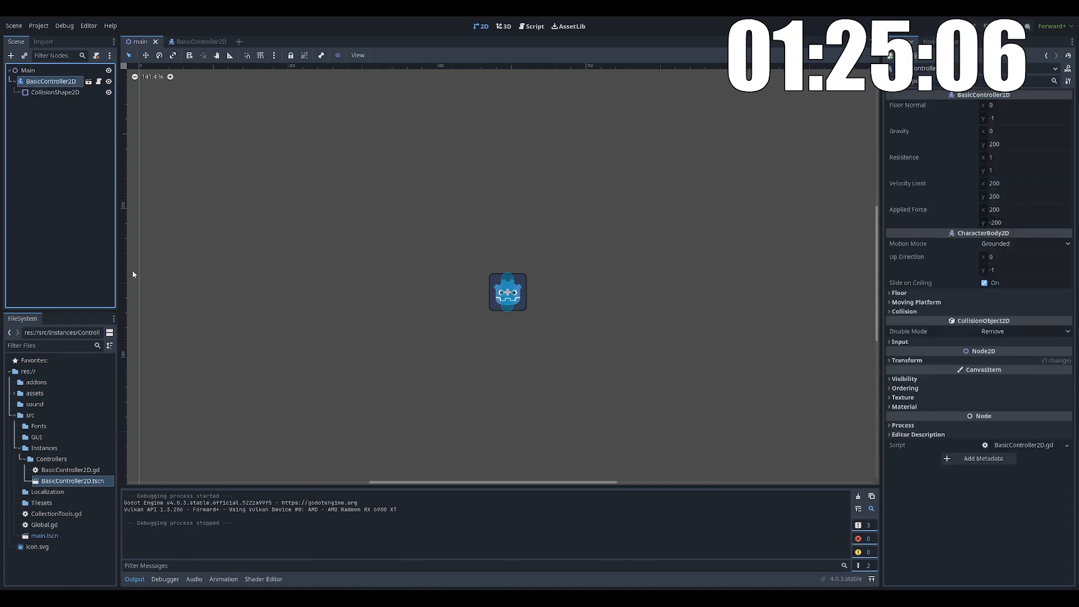
left_click(115, 350)
left_click(49, 91)
middle_click_drag(579, 268, 568, 330)
scroll(646, 258, "up", 4)
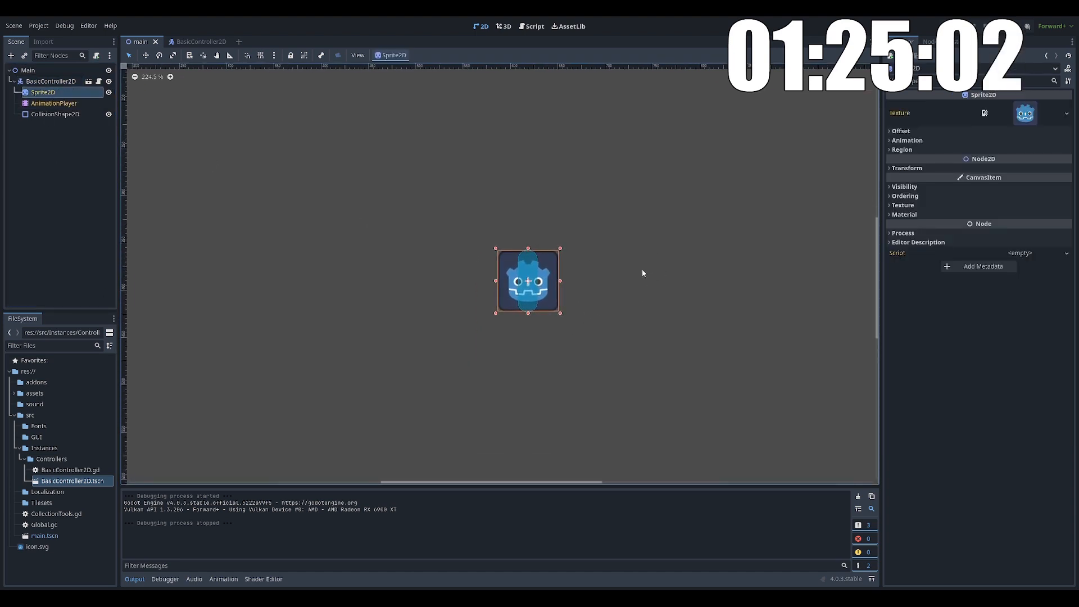
- Assign Superhero.png from the assets folder as the Sprite2D's texture
left_click(14, 394)
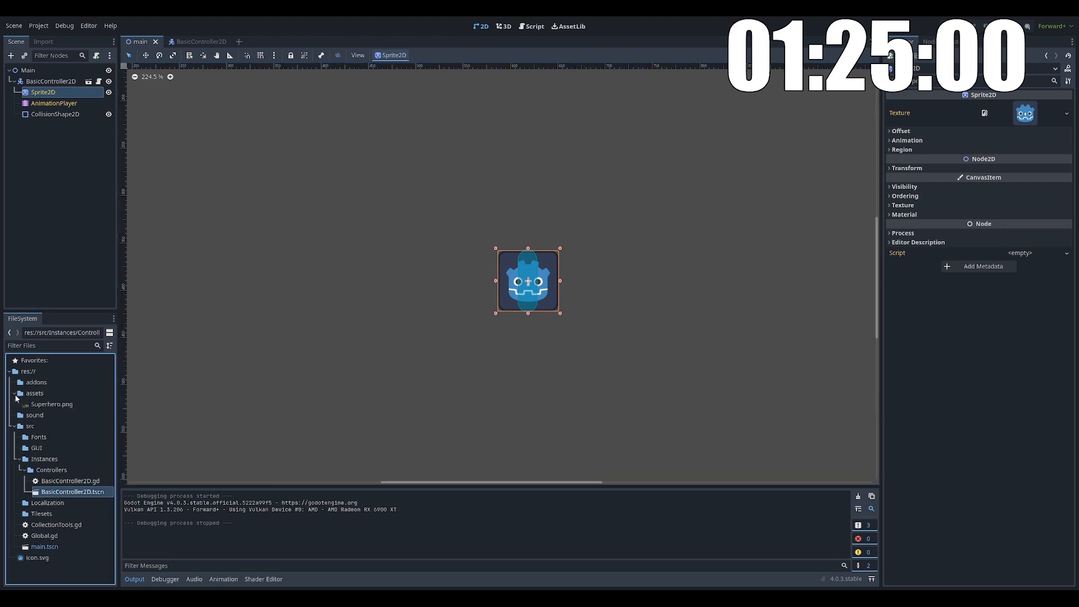
left_click(52, 405)
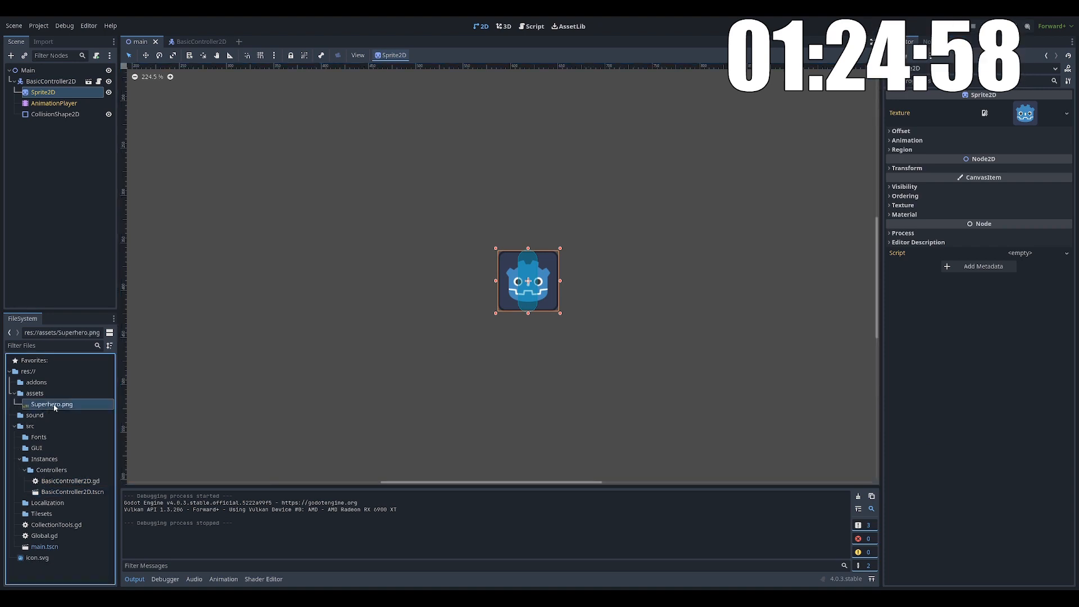
left_click_drag(55, 407, 1026, 113)
scroll(640, 292, "up", 9)
middle_click_drag(660, 304, 660, 311)
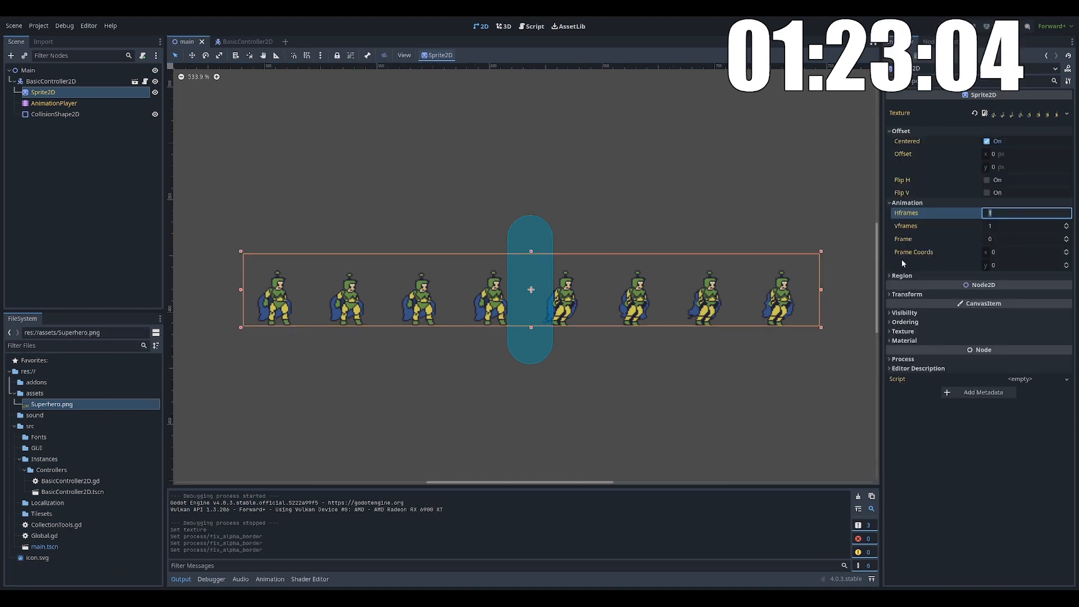
- Split the Sprite2D's sheet into single poses by setting Hframes to 8
type("8")
key("Return")
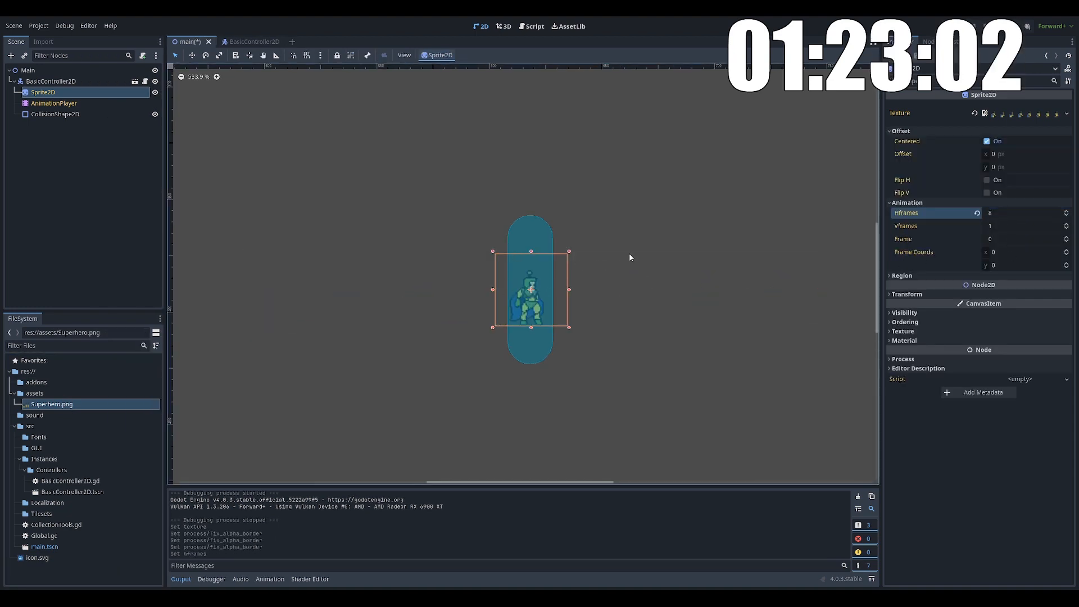
middle_click_drag(631, 257, 620, 268)
scroll(589, 271, "down", 2)
- Enlarge the hero sprite on the canvas, then set its horizontal scale to 1.3
left_click_drag(564, 260, 639, 175)
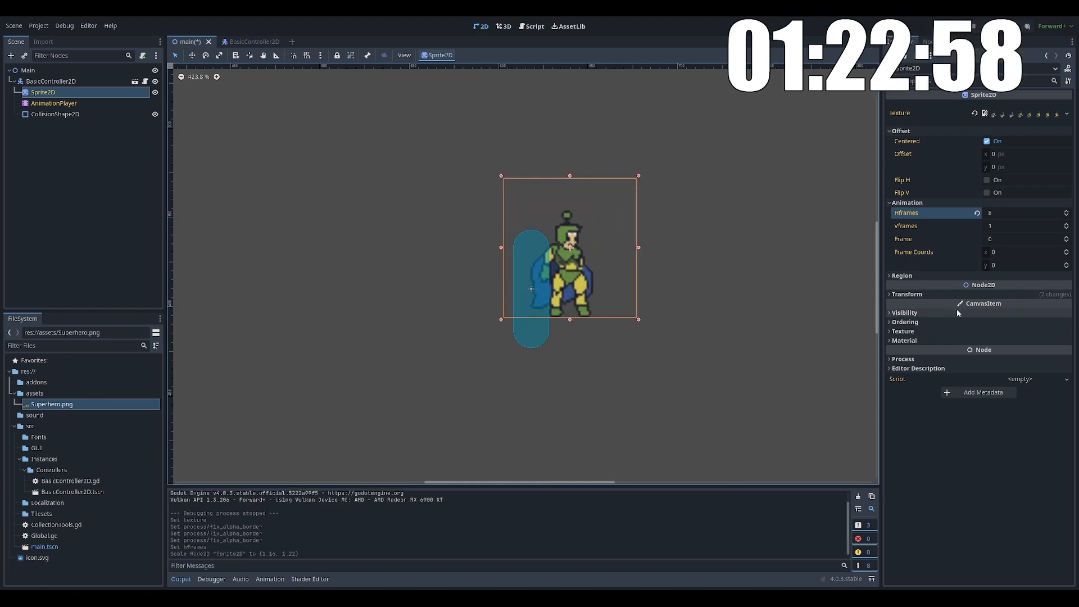
left_click(904, 294)
left_click(1012, 343)
type("1")
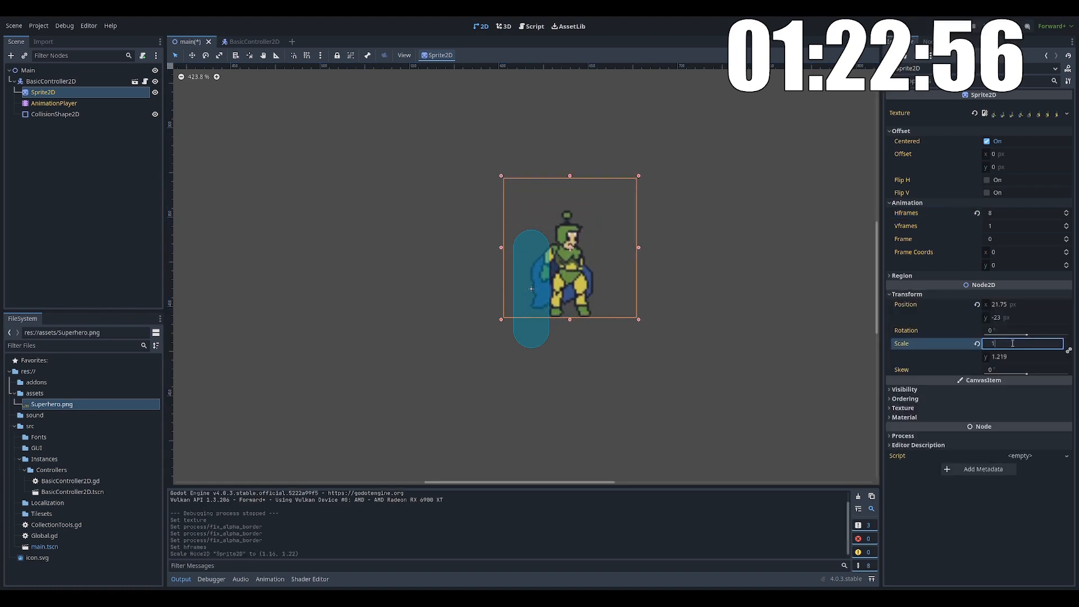
type(".")
type("3")
key("Return")
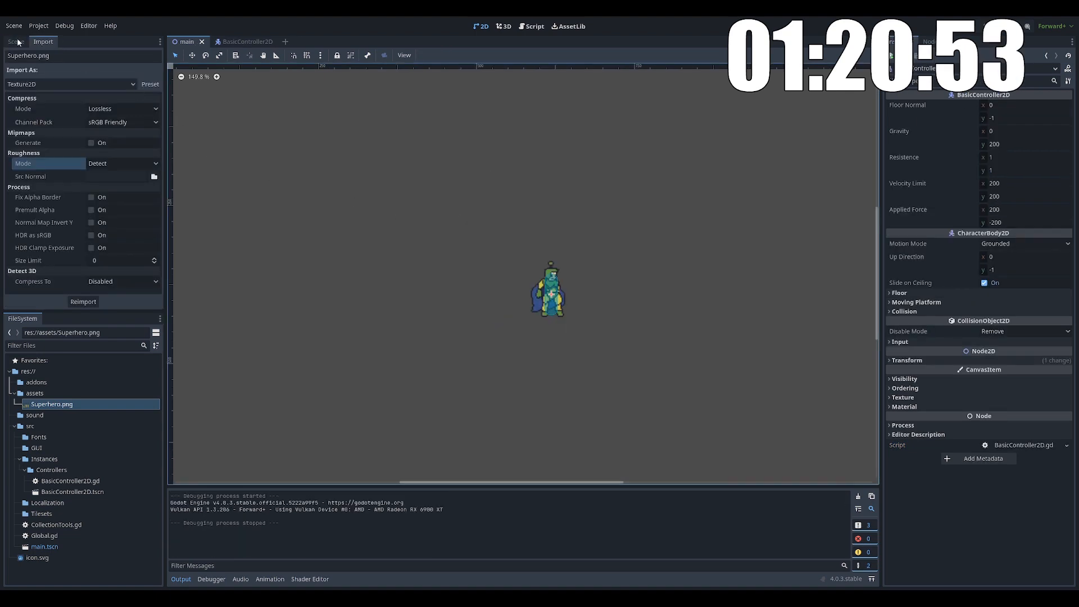
- Return to the main scene's node tree, collapse the BasicController2D branch and select that node
left_click(18, 41)
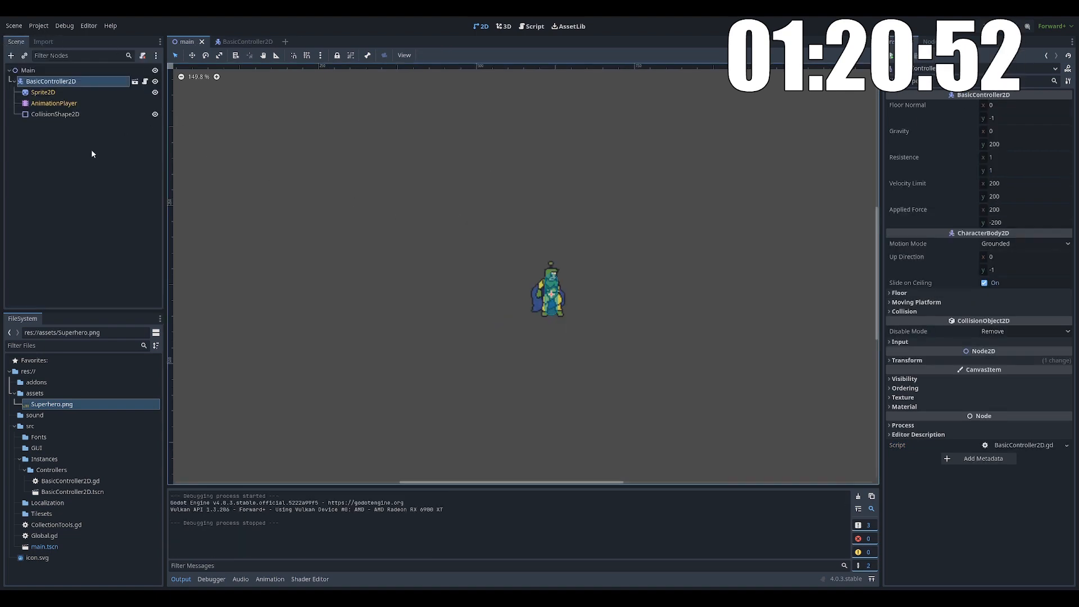
left_click(85, 164)
left_click(14, 82)
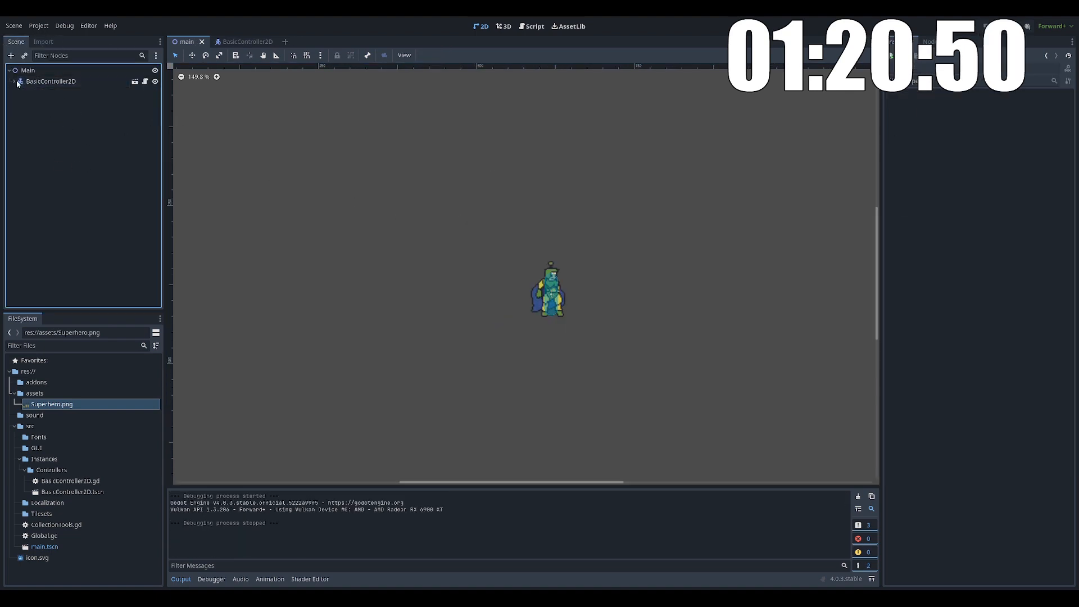
left_click(82, 85)
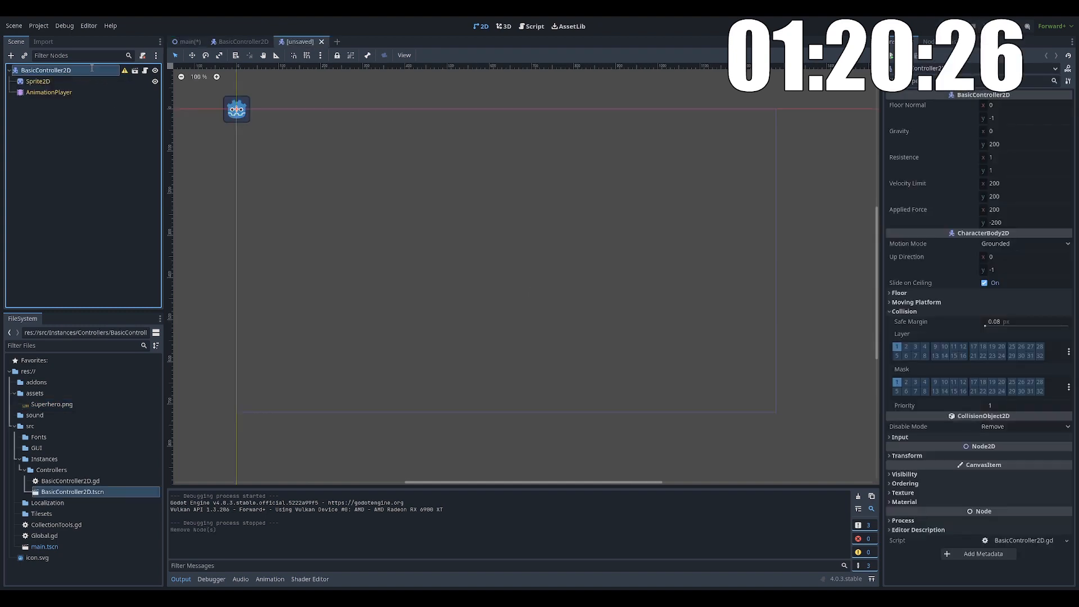
- Rename the unsaved scene's root node as Player and assign Superhero.png as the texture of its Sprite2D
type("Player")
key("Return")
left_click(80, 81)
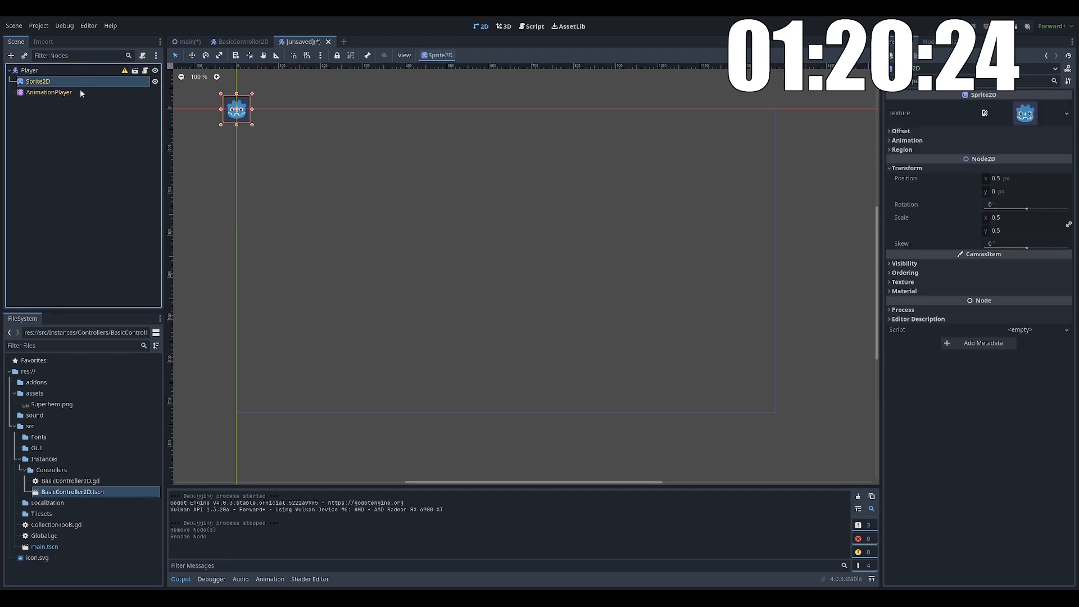
key("f")
scroll(481, 185, "up", 4)
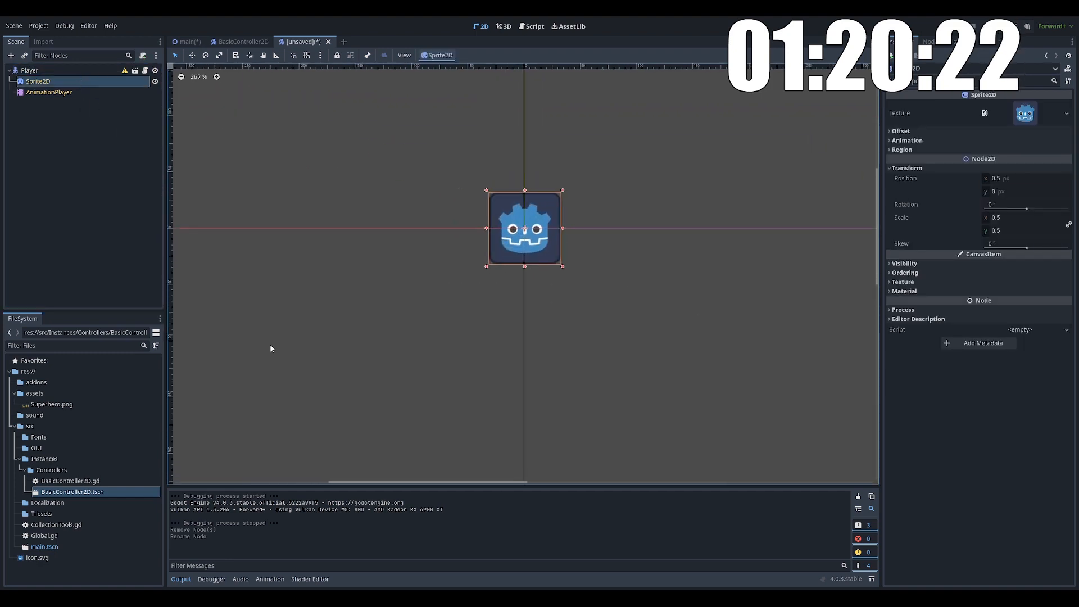
left_click(69, 405)
left_click_drag(78, 409, 1017, 118)
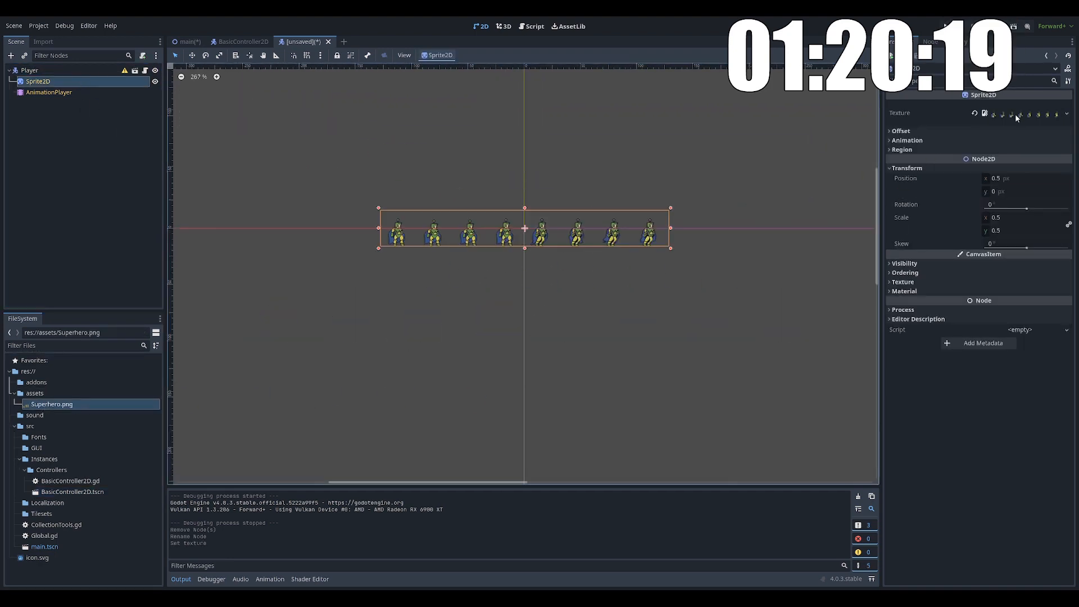
- Set the Player sprite's Hframes to 8 in its animation properties
left_click(910, 140)
left_click(913, 141)
left_click(926, 140)
double_click(926, 139)
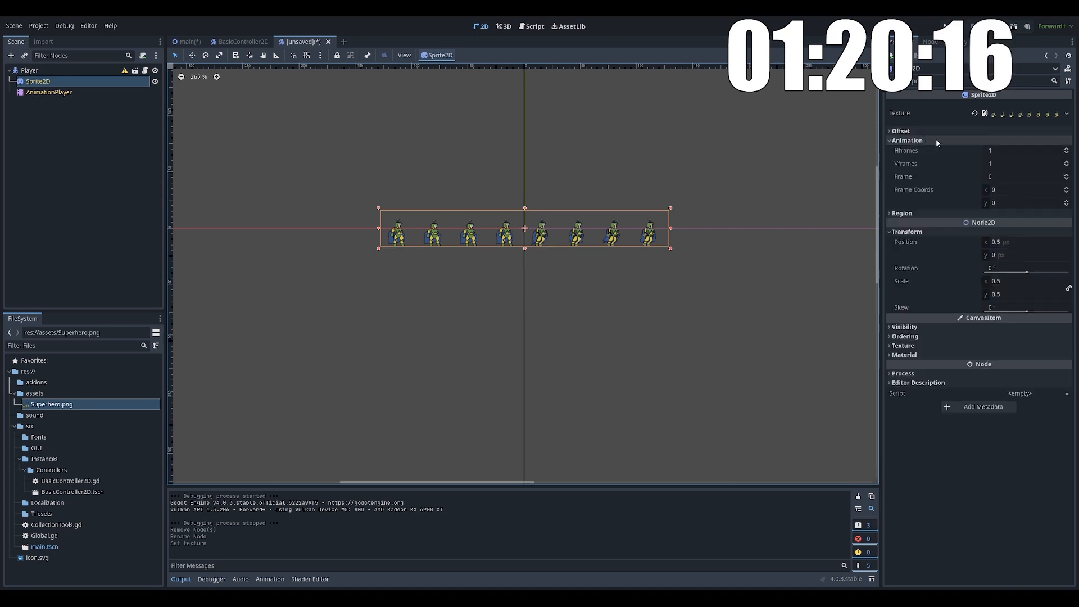
left_click(1001, 151)
type("8")
key("Return")
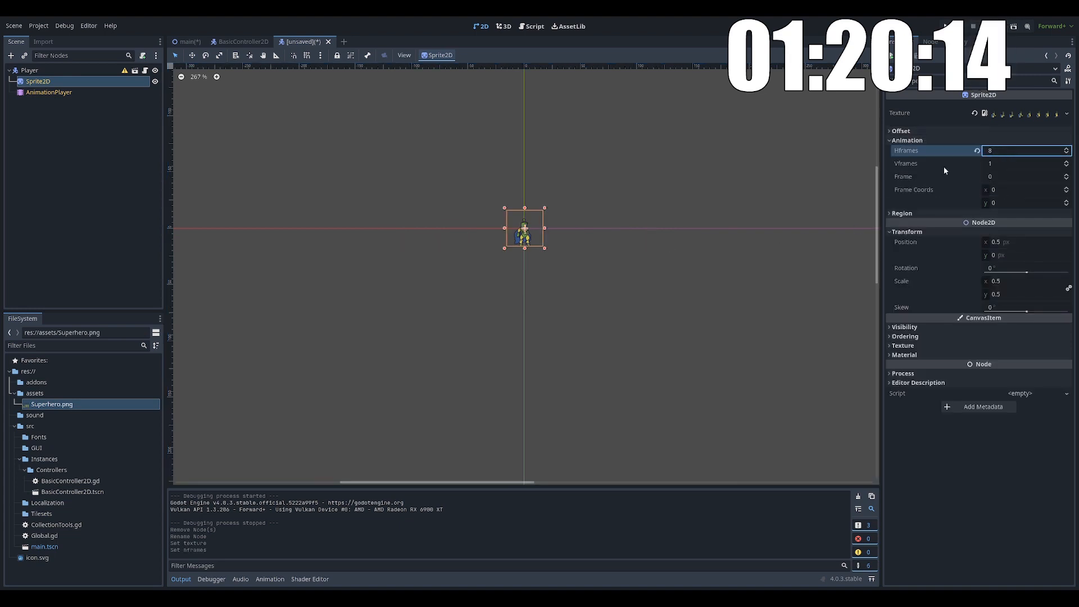
scroll(540, 213, "up", 12)
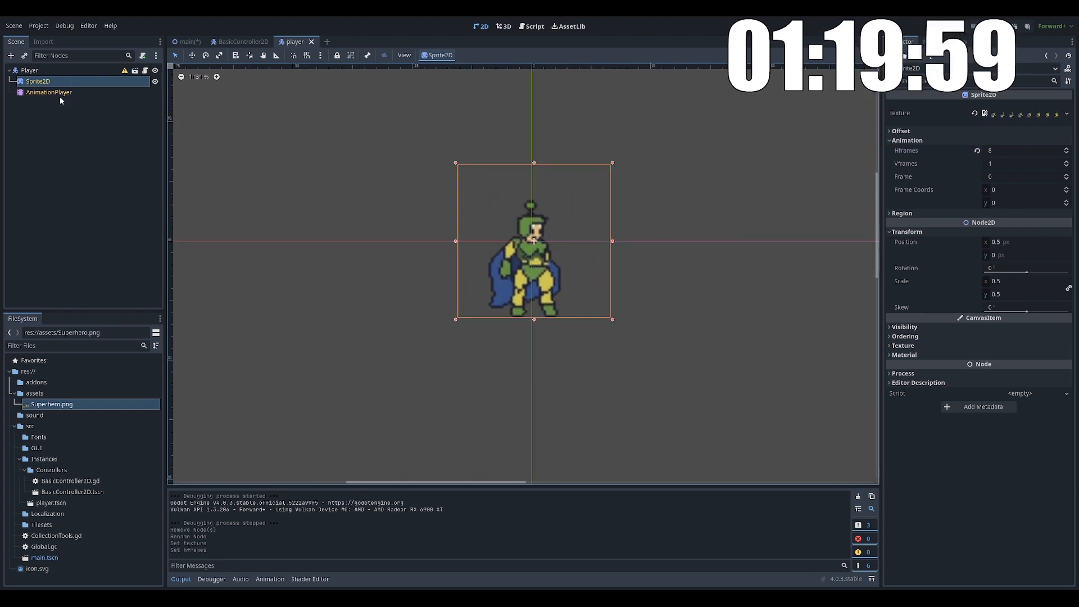
- Select the AnimationPlayer, enlarge its animation editor and create a new animation named Idle
left_click(59, 93)
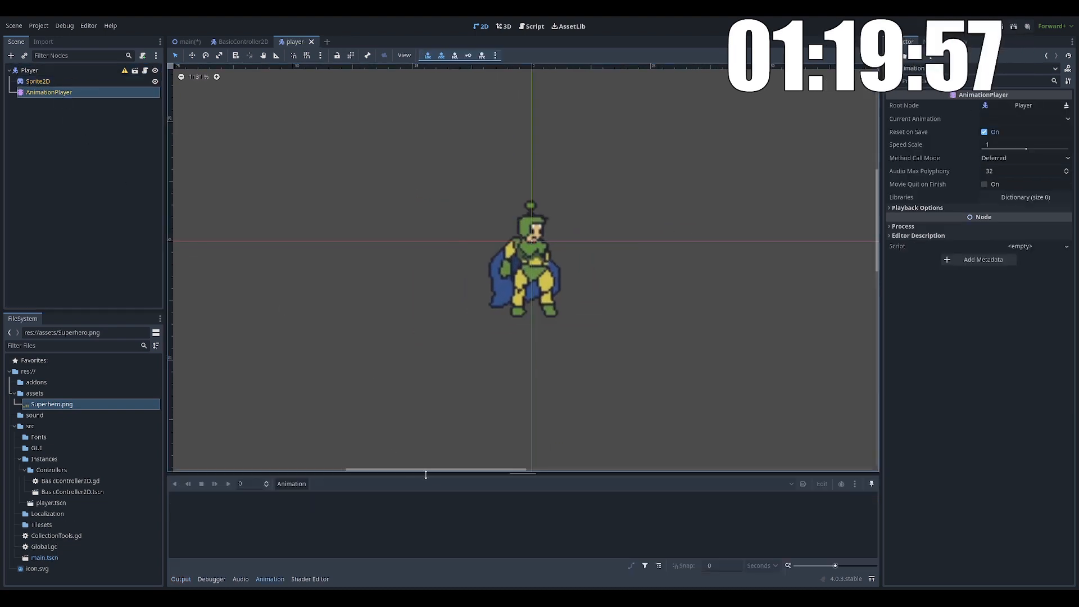
left_click_drag(425, 474, 444, 410)
left_click(293, 422)
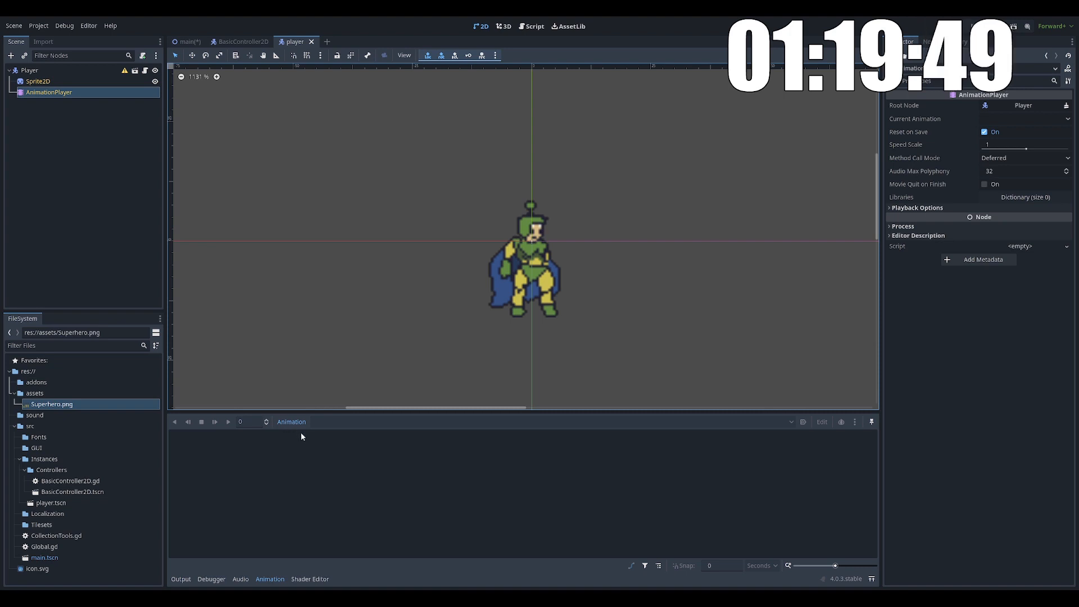
left_click(513, 323)
middle_click_drag(650, 353, 637, 356)
middle_click_drag(467, 319, 444, 316)
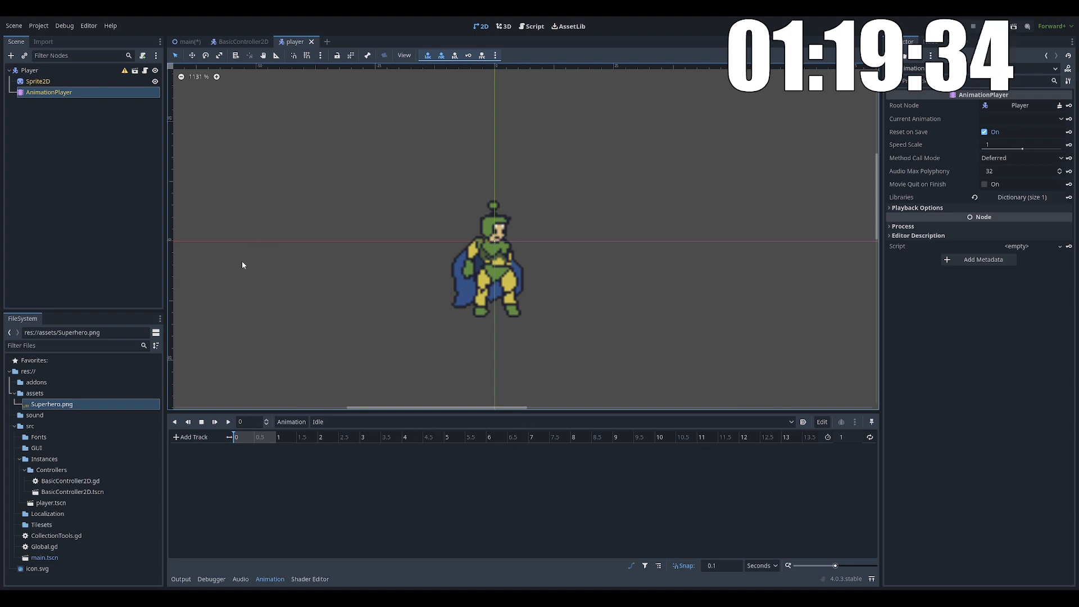
- Add a Sprite2D frame track to the Idle animation and key frames 0 to 3 on it at 0.1-second intervals
left_click(430, 479)
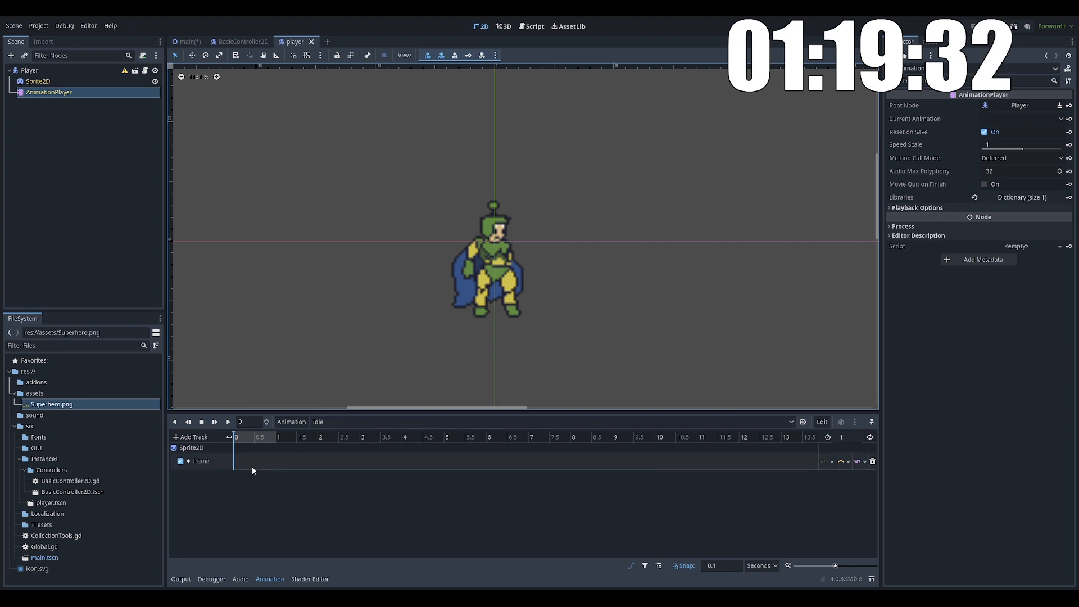
left_click(45, 82)
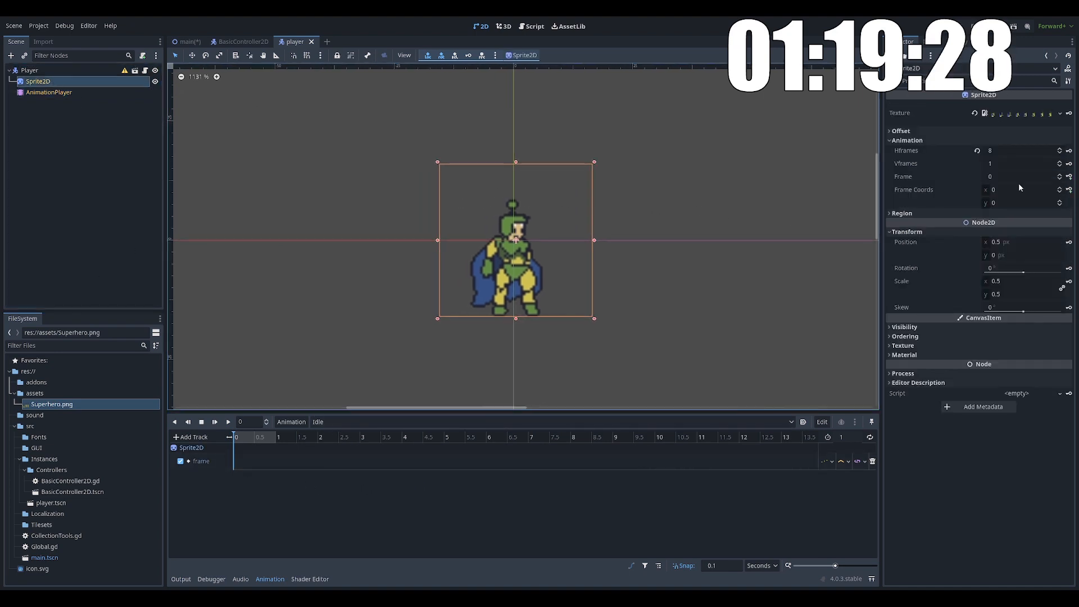
left_click(1071, 178)
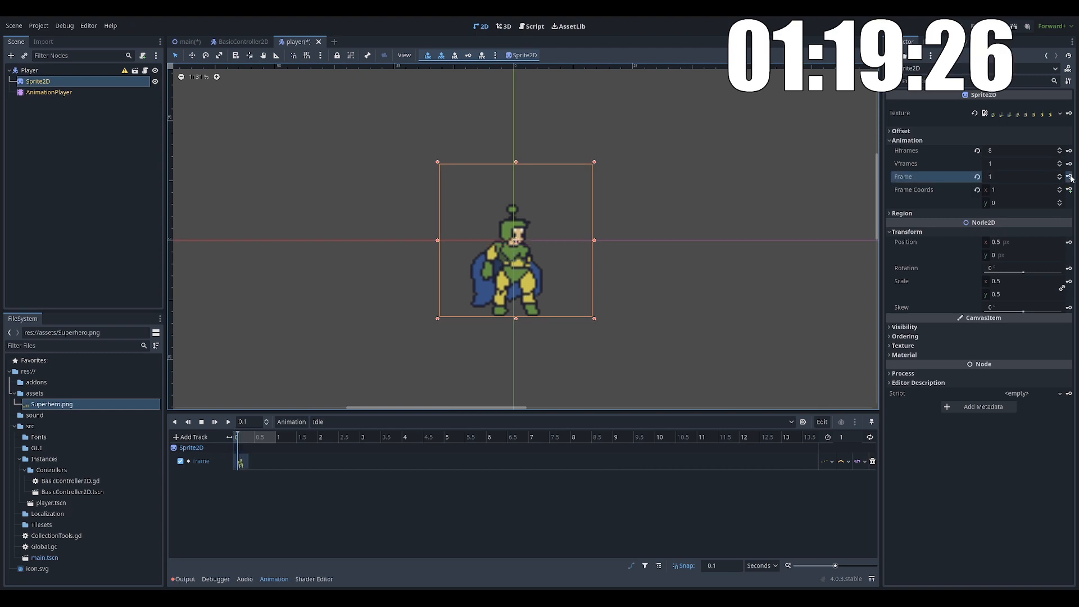
left_click(1071, 177)
left_click(1071, 178)
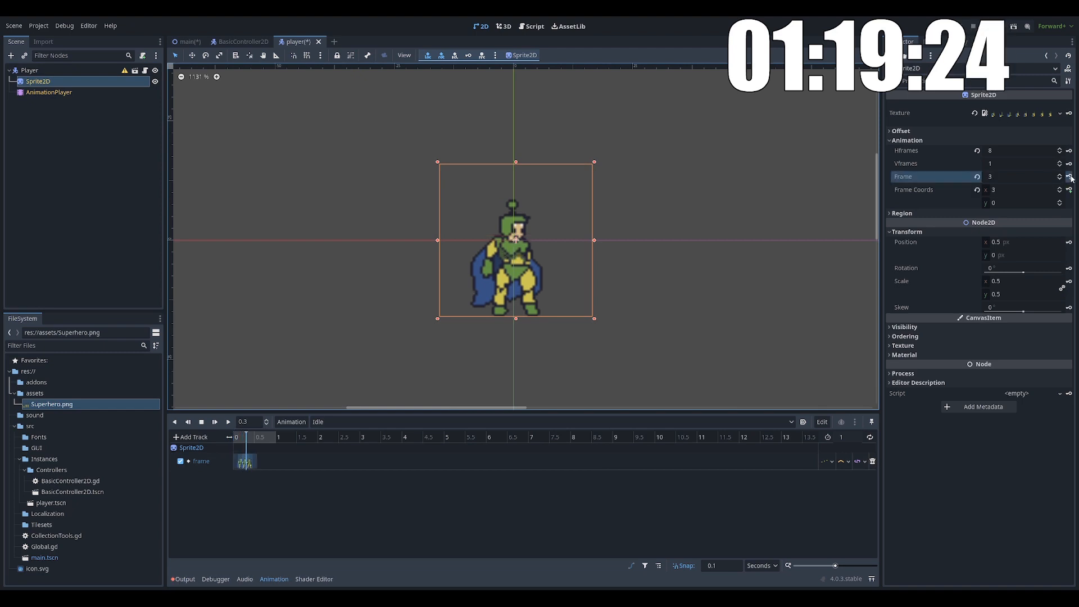
left_click(1071, 177)
middle_click_drag(699, 296, 674, 296)
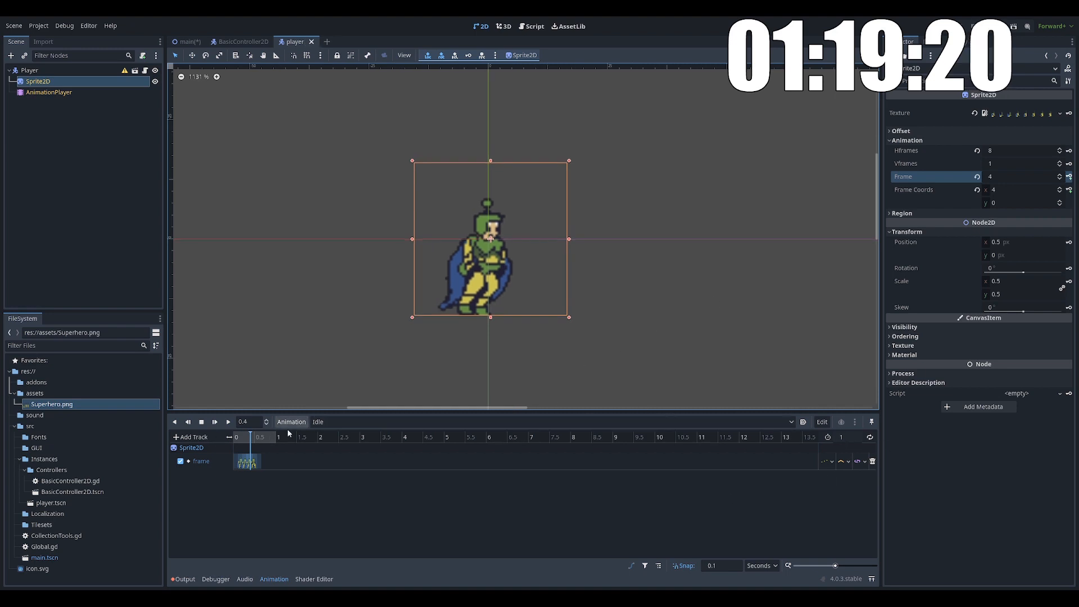
- Set the Idle animation's length to 0.4 seconds
left_click_drag(843, 567, 846, 566)
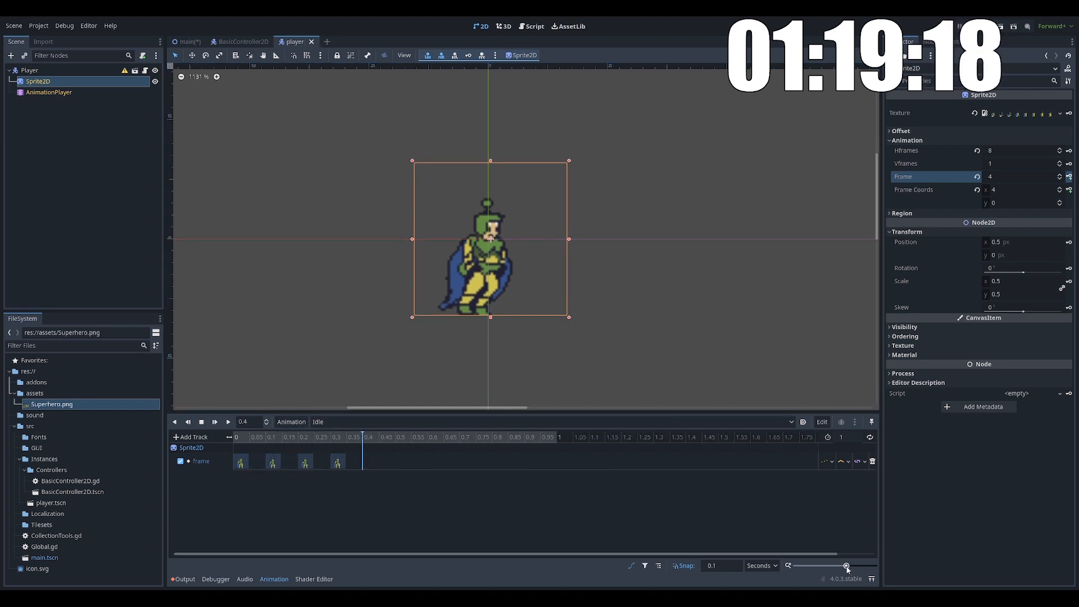
left_click(847, 437)
type("0.4")
key("Return")
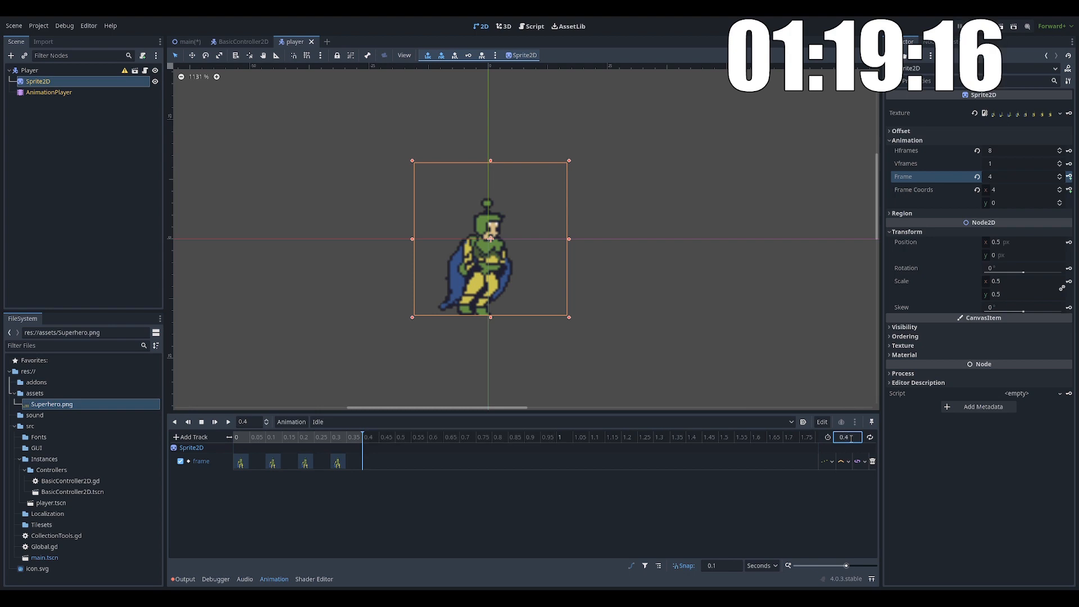
- Enable looping for the Idle animation and play it back on the sprite
left_click(229, 423)
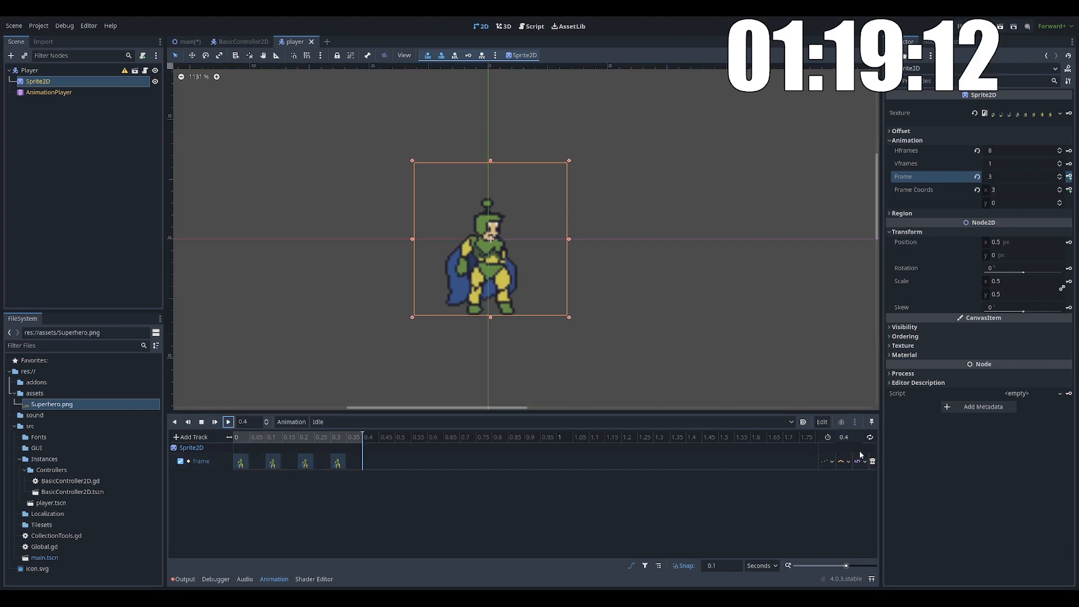
left_click(870, 438)
left_click(227, 423)
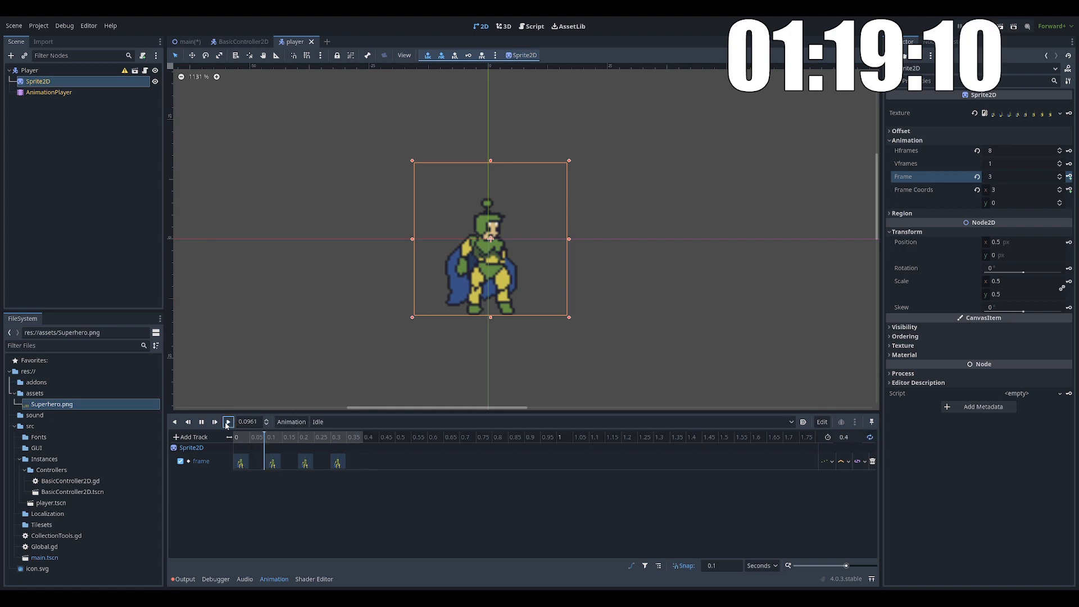
left_click(660, 299)
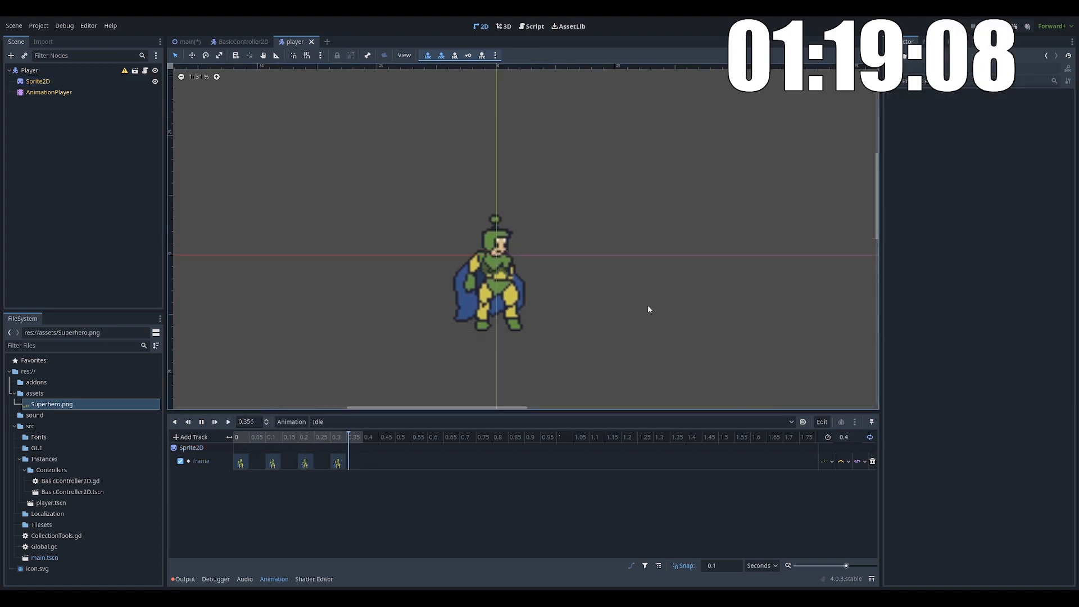
middle_click_drag(622, 308, 562, 310)
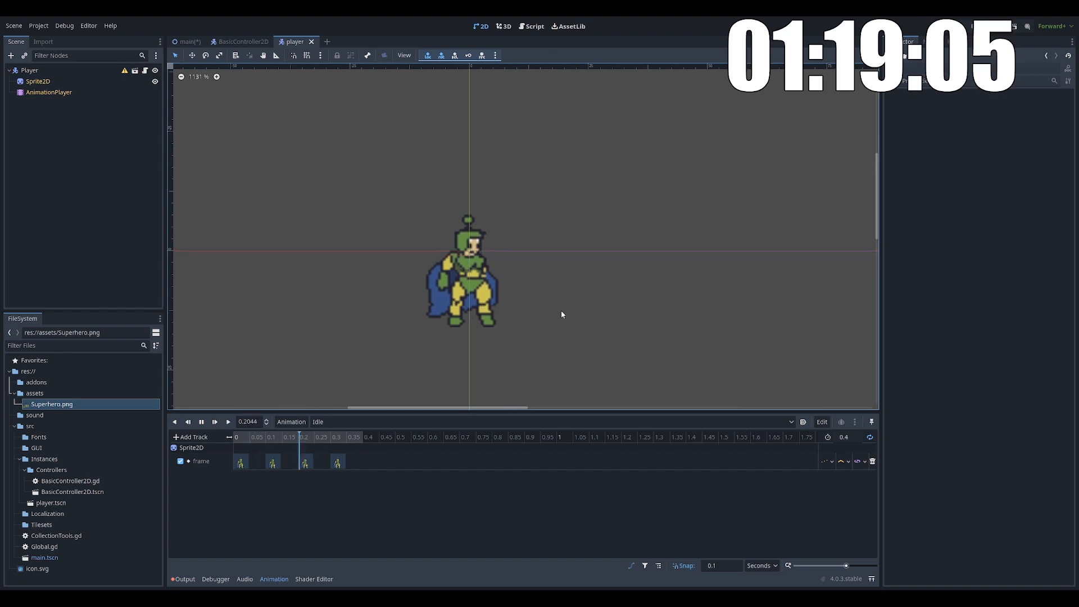
- Create an animation named Fly with a Sprite2D frame track and key frames 4 to 7 on it at 0.1-second intervals
left_click(202, 423)
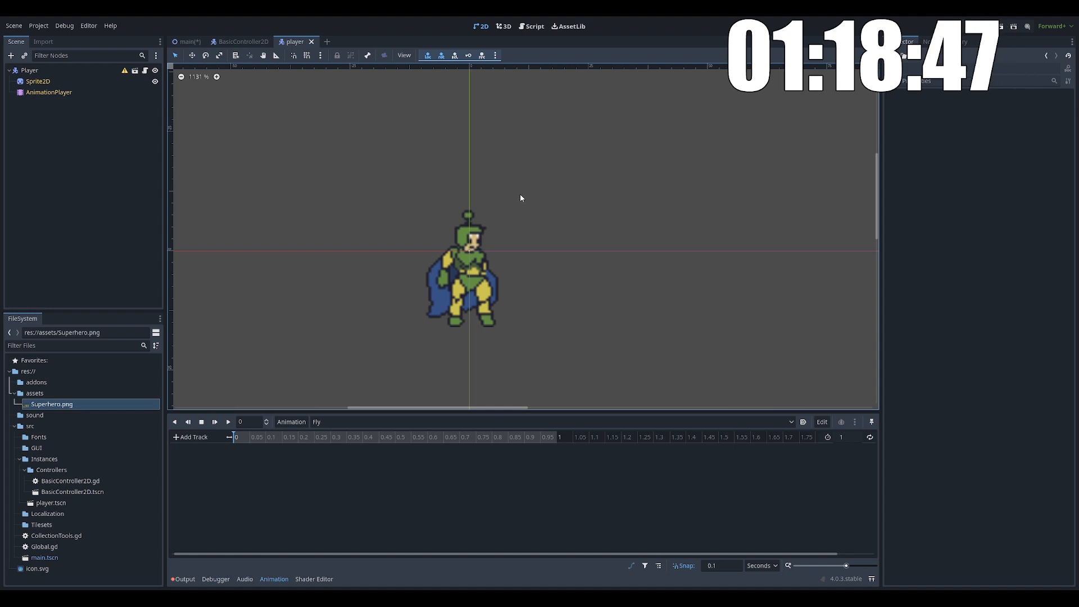
double_click(250, 262)
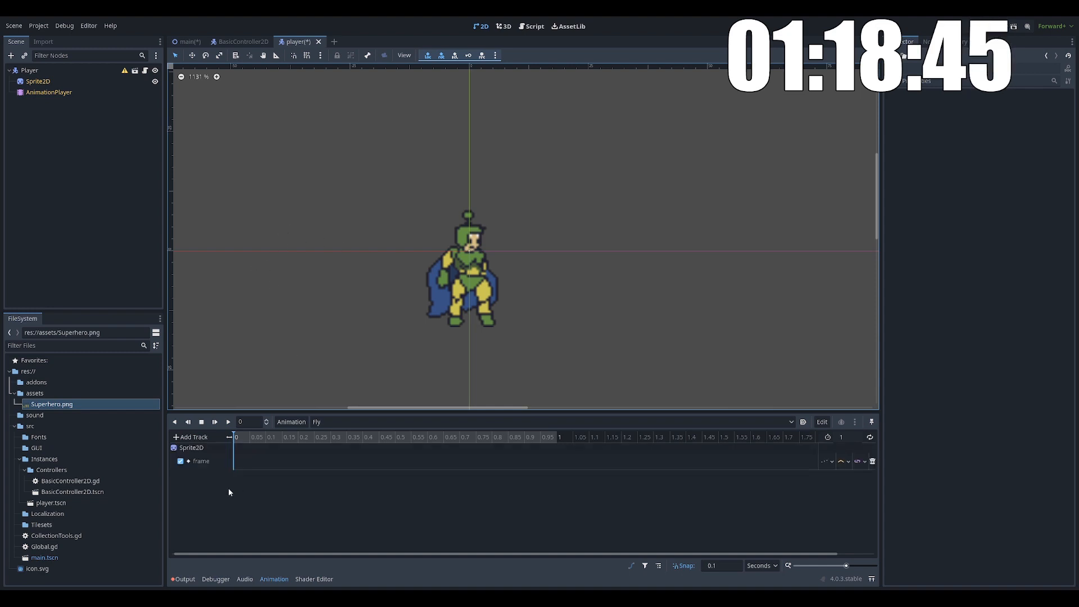
left_click(50, 83)
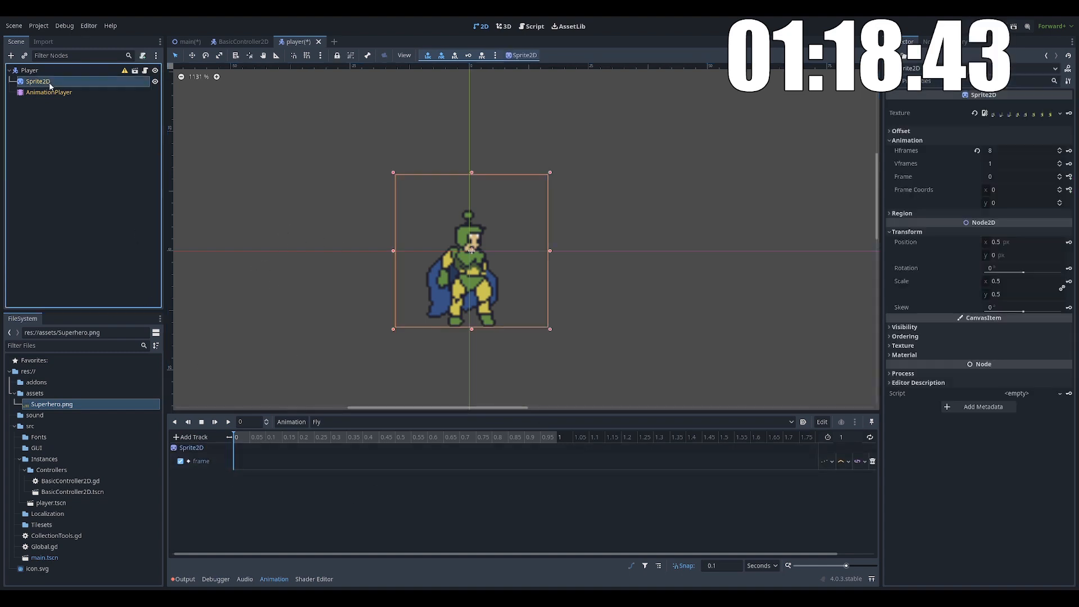
left_click(1061, 175)
left_click(1061, 175)
left_click(1060, 175)
left_click(1061, 175)
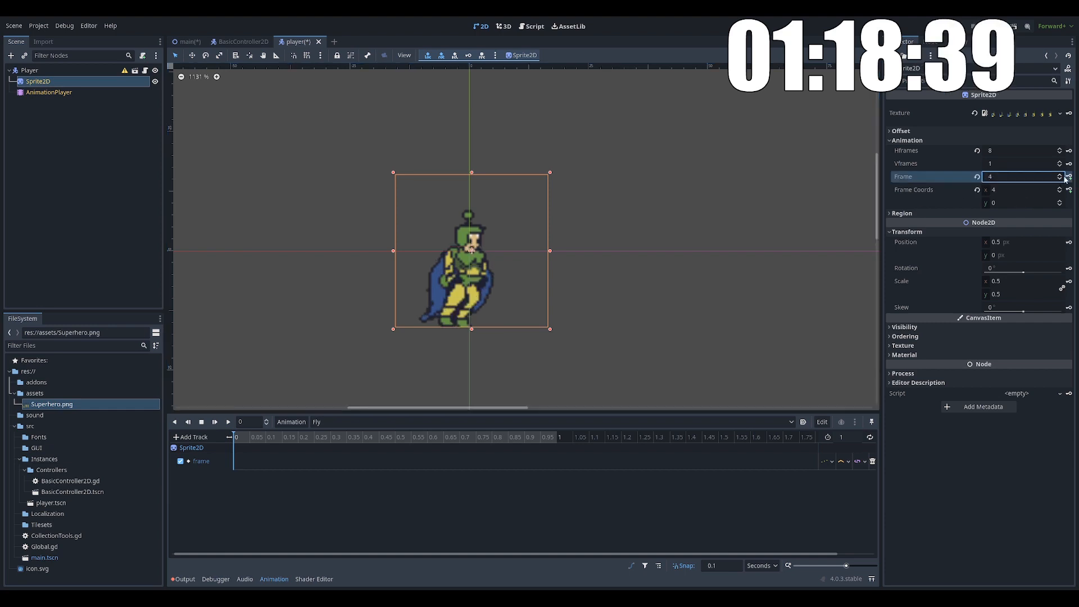
left_click(1061, 180)
left_click(1061, 175)
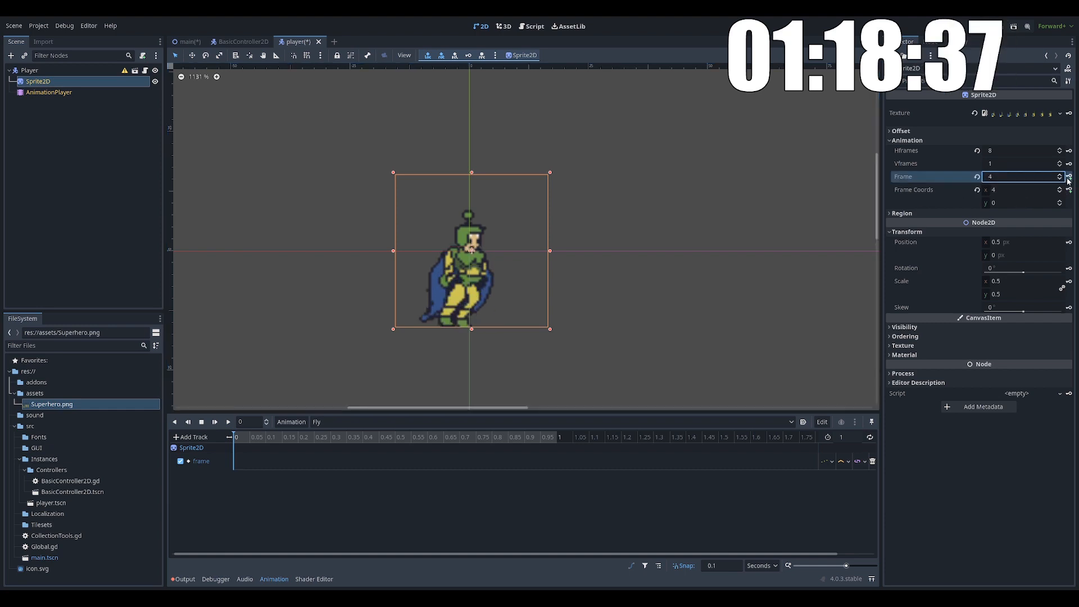
left_click(1070, 177)
left_click(1069, 177)
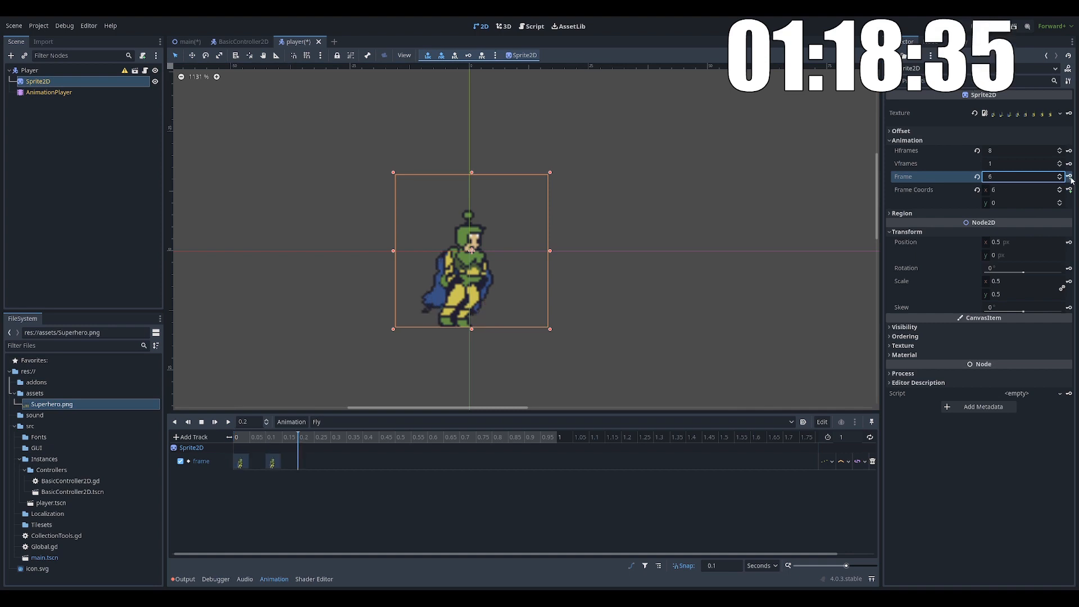
left_click(1071, 177)
left_click(1071, 177)
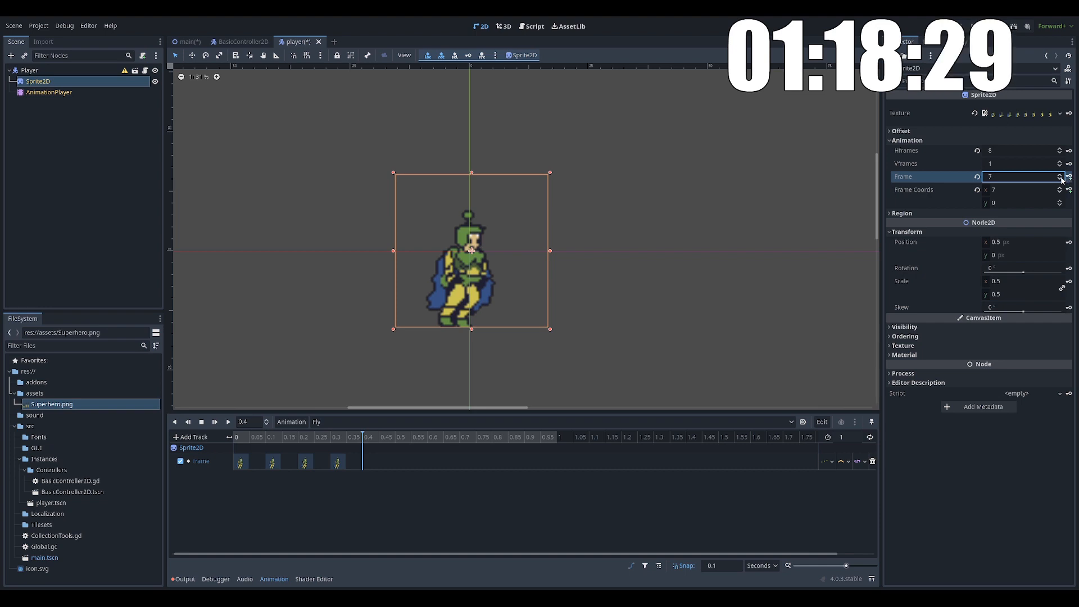
- Remove the surplus key at 0.4 seconds from the Fly animation, set its length to 0.4 seconds and save the scene
left_click(1069, 178)
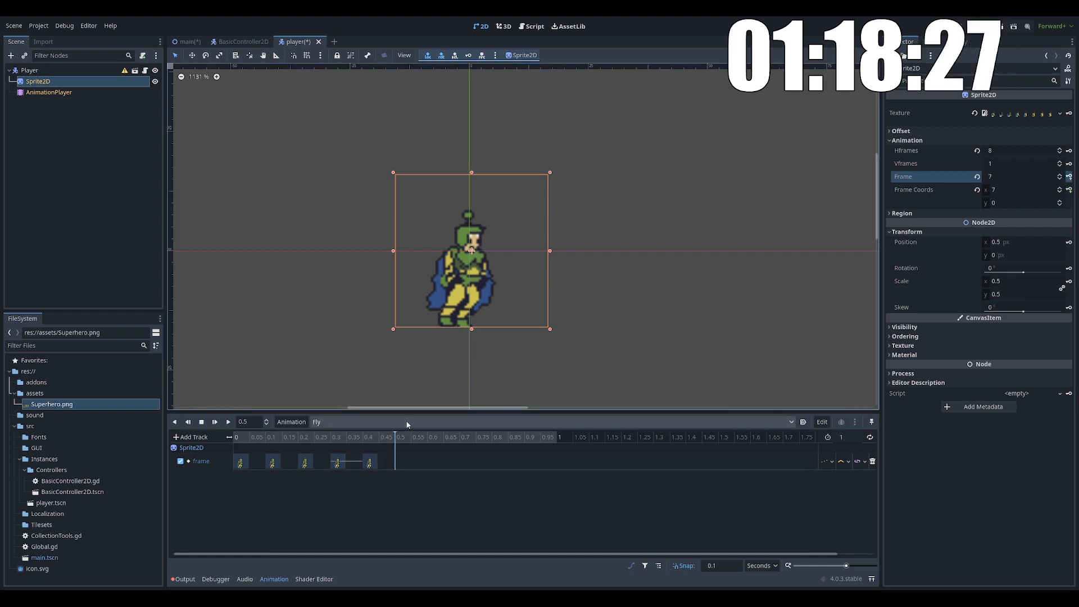
left_click(369, 463)
key("Delete")
left_click(847, 436)
key("Return")
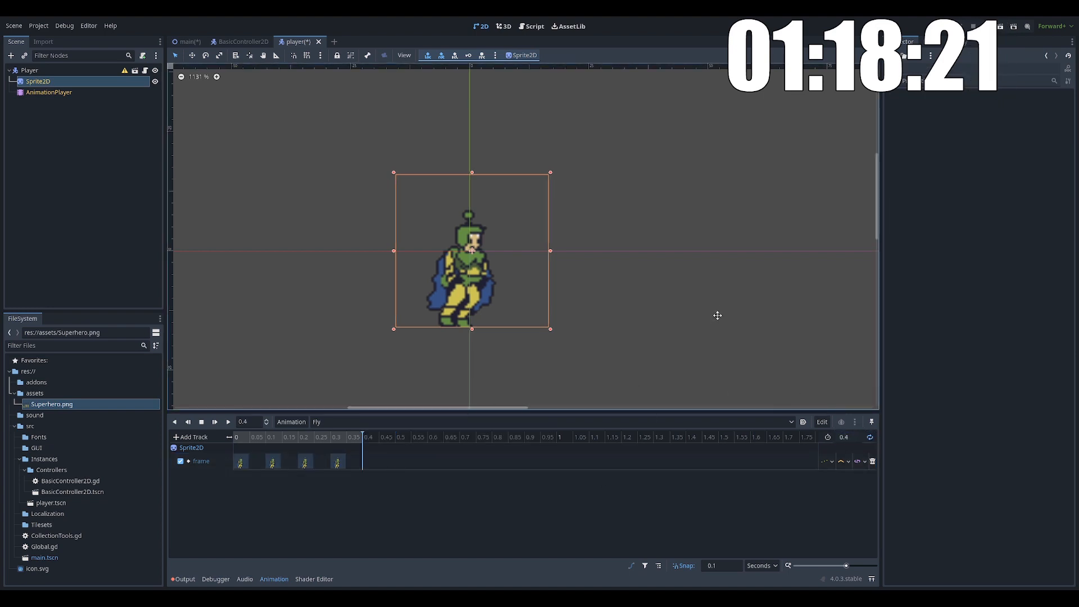
key("ctrl+s")
- Play back the Fly animation on the sprite with its selection outline removed
left_click(228, 421)
scroll(691, 309, "down", 4)
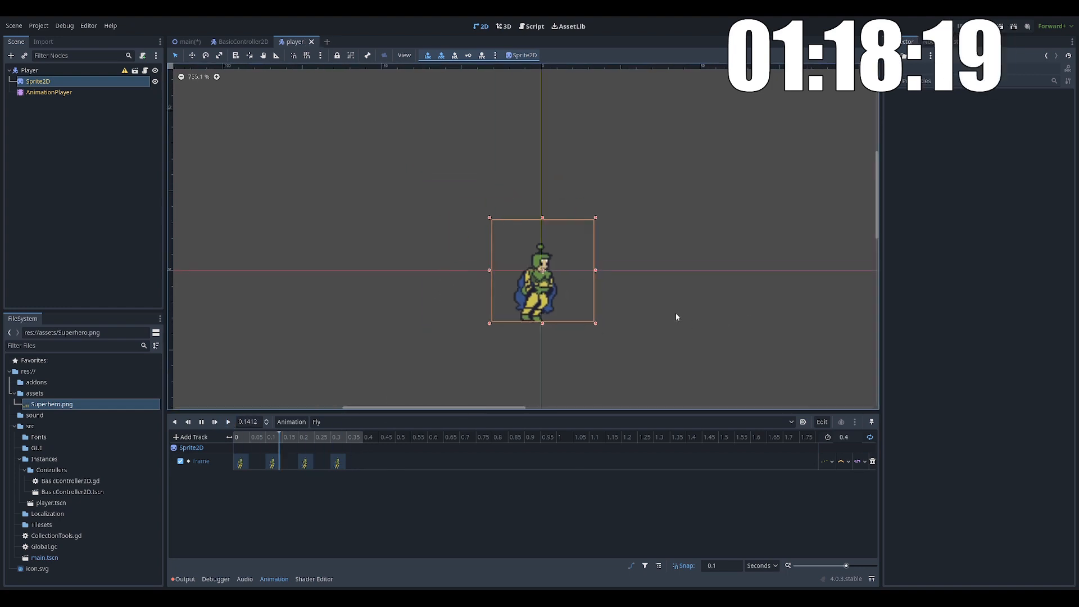
left_click(641, 303)
mouse_move(746, 333)
middle_mouse_down()
mouse_move(684, 330)
mouse_move(729, 334)
middle_mouse_up()
- Collapse the Player branch, extend the Player node's script as player.gd inheriting from BasicController2D, and save it
left_click(9, 70)
middle_click_drag(471, 236, 491, 248)
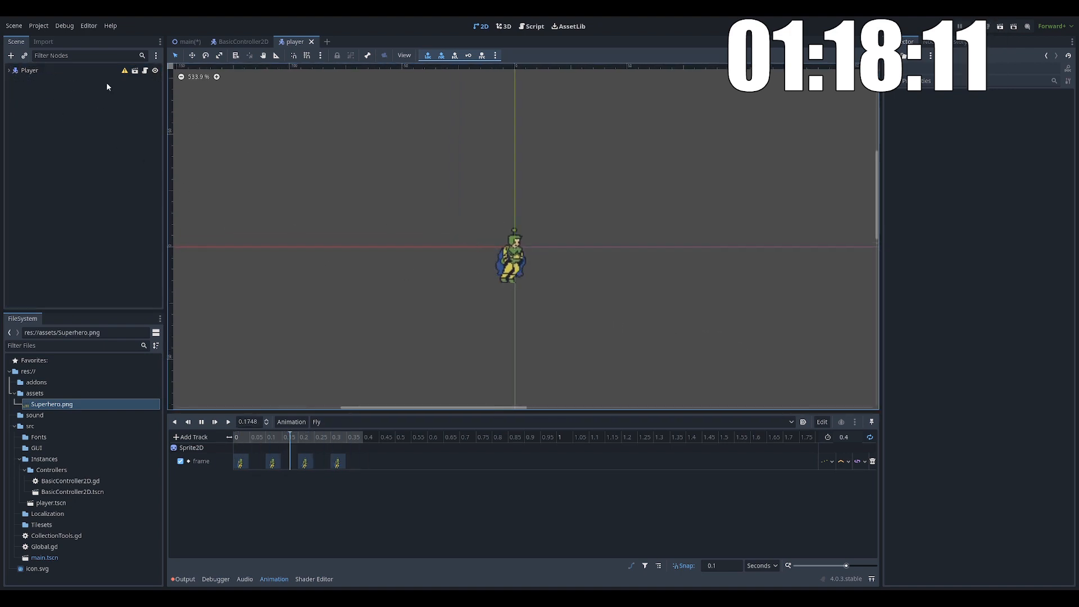
left_click(56, 70)
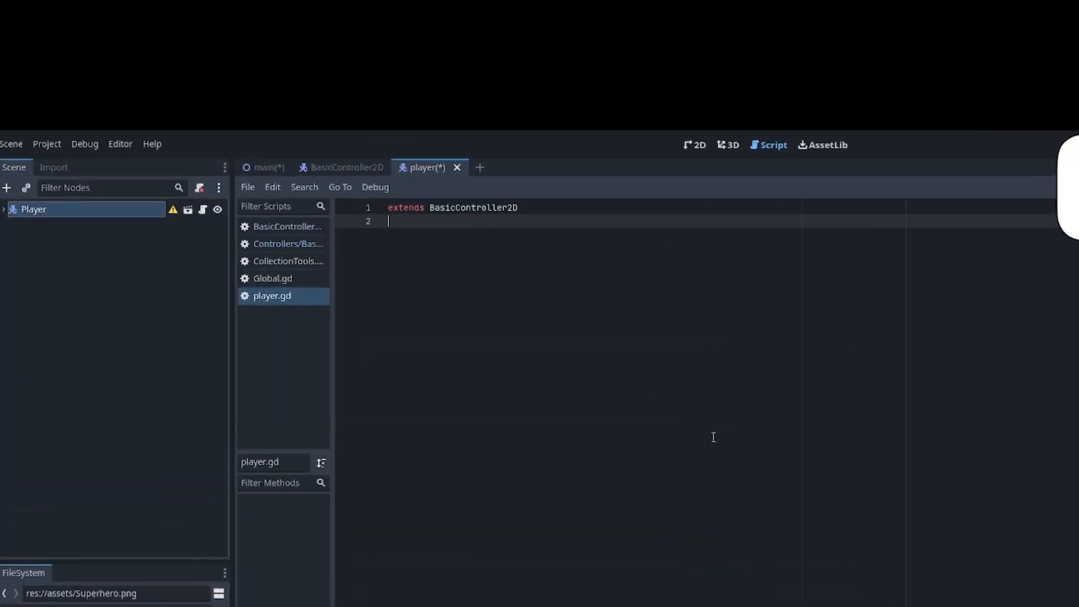
key("ctrl+s")
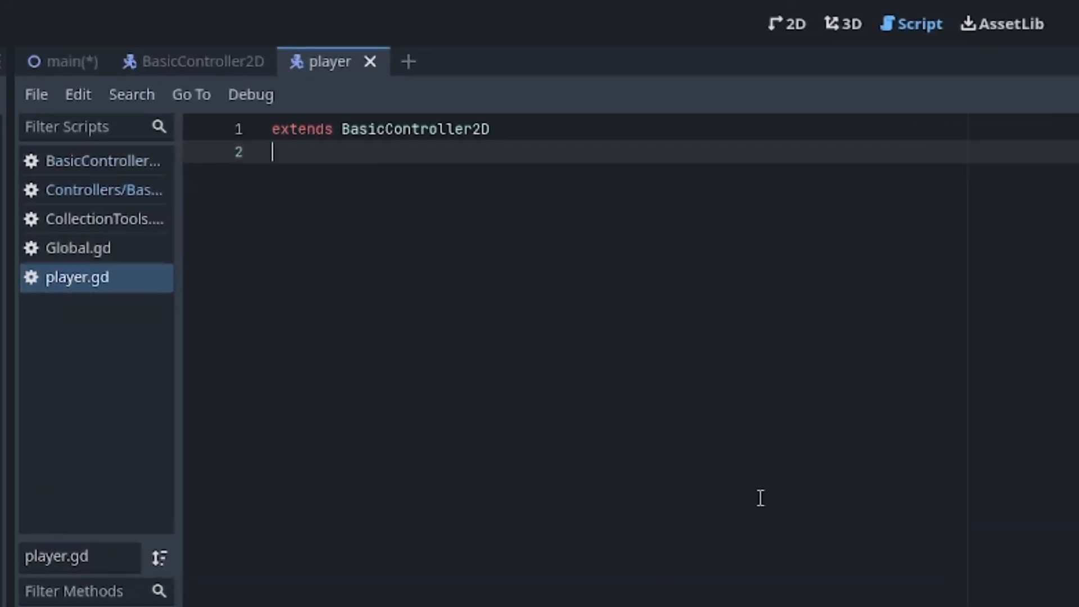
- Declare a _ready() function in player.gd below the extends line
key("Return")
key("Return")
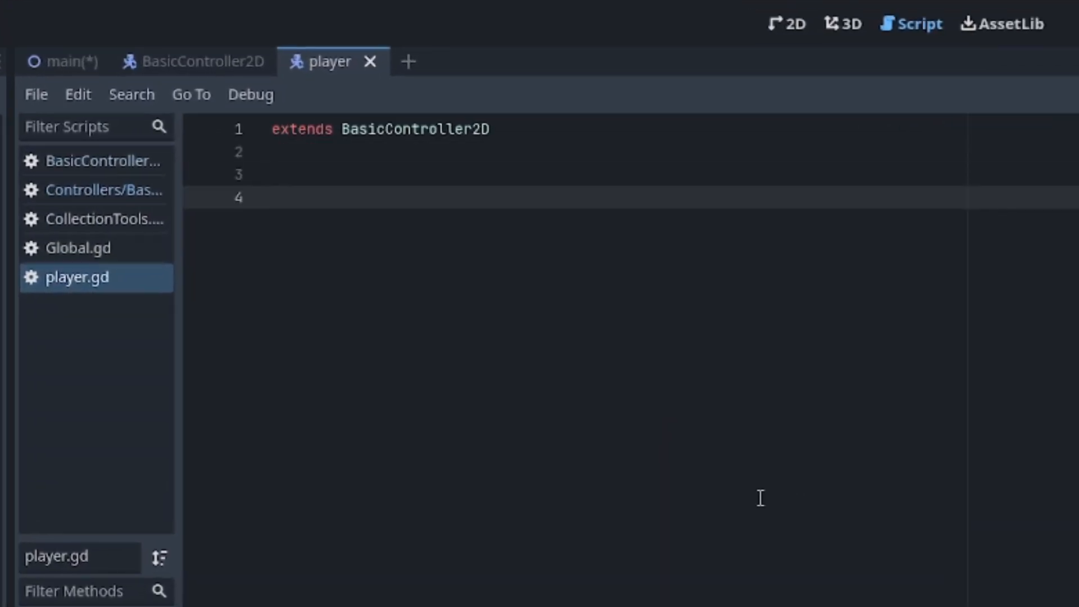
type("_")
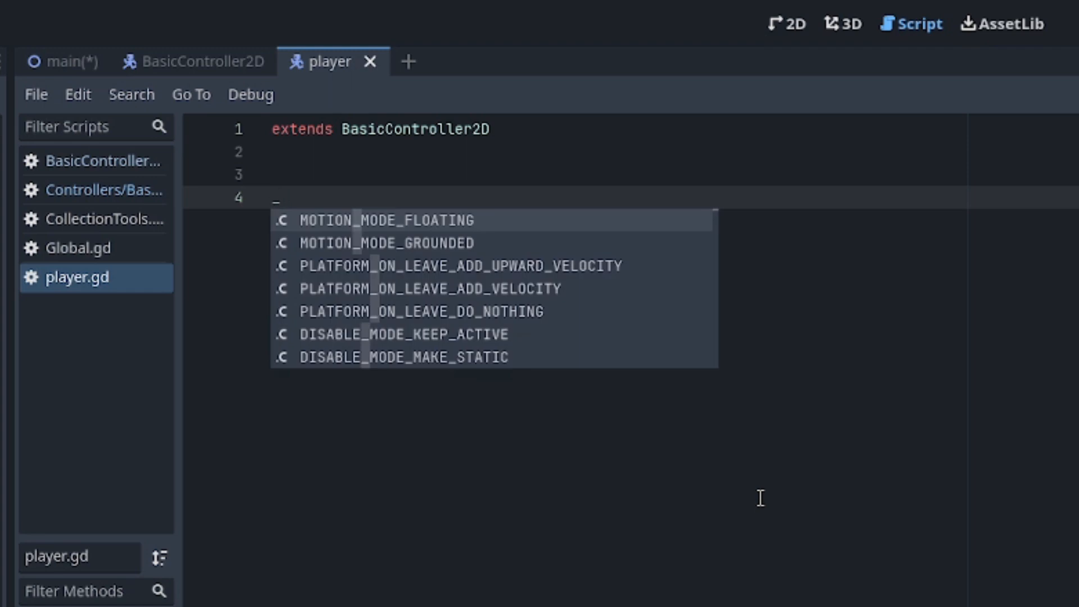
key("BackSpace")
type("funct _re")
key("BackSpace")
key("BackSpace")
key("BackSpace")
key("BackSpace")
key("BackSpace")
type("_rea")
key("Return")
key("Return")
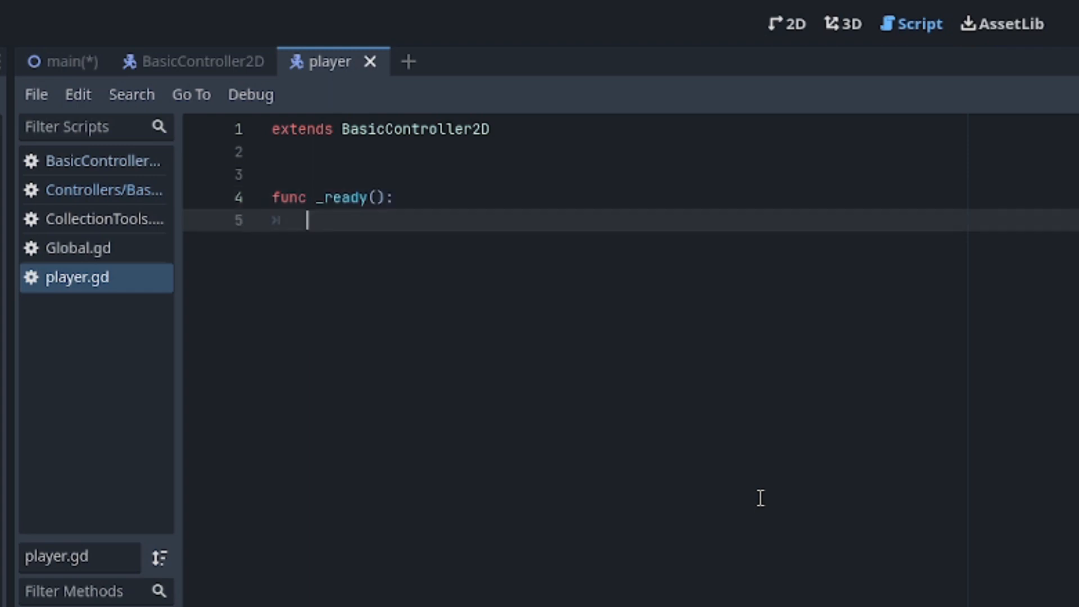
- Make _ready() start the Idle animation with the line $AnimationPlayer.play("Idle")
type("$")
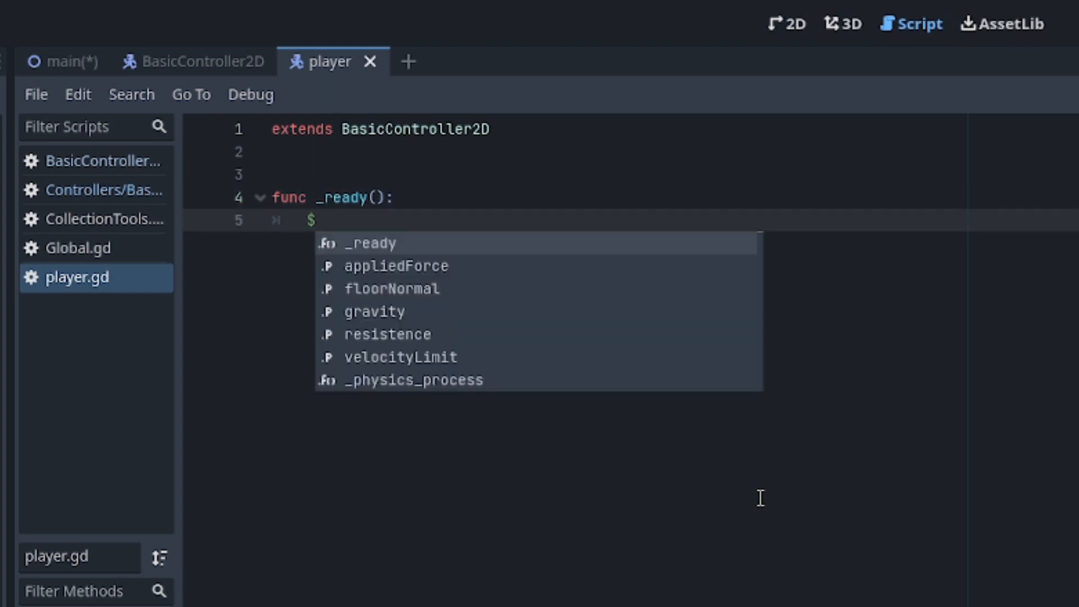
type("A")
key("Return")
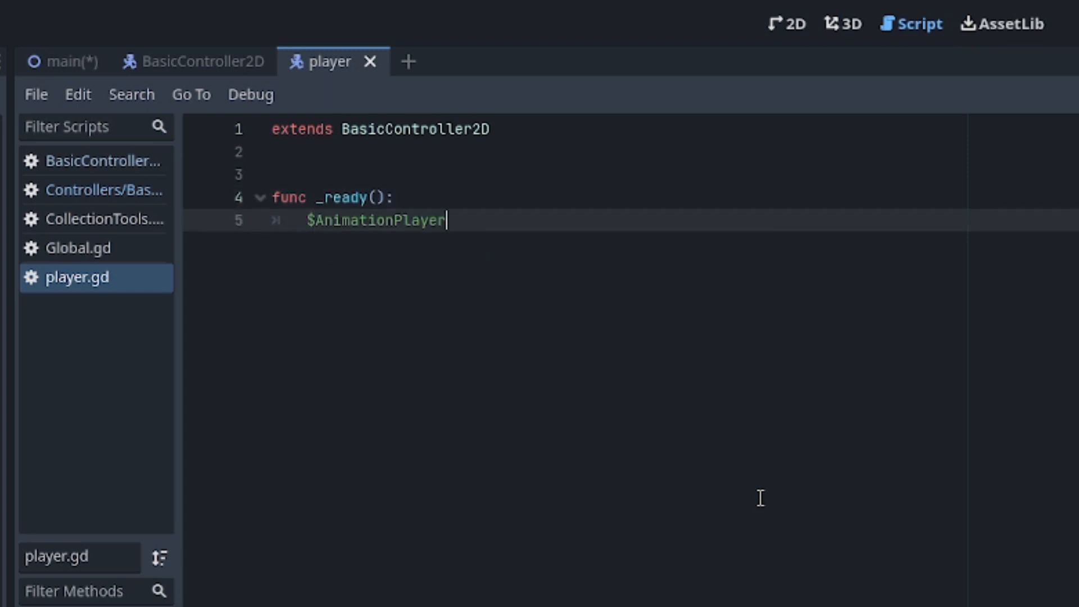
type(".")
type("play(is")
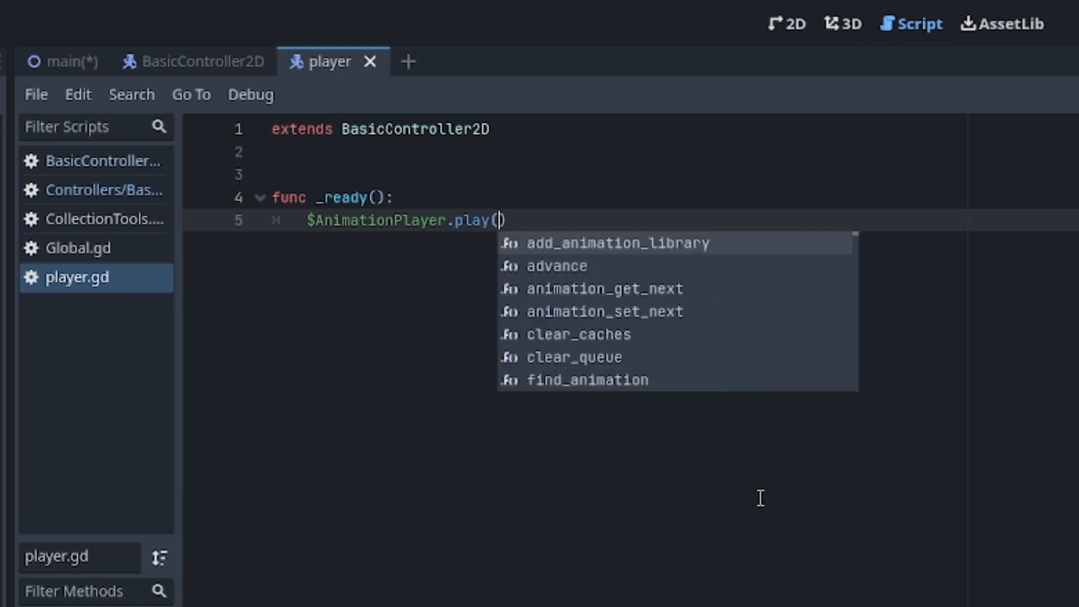
key("Return")
key("BackSpace")
key("BackSpace")
key("BackSpace")
key("BackSpace")
key("BackSpace")
key("BackSpace")
key("BackSpace")
key("BackSpace")
key("BackSpace")
key("BackSpace")
key("BackSpace")
key("BackSpace")
key("BackSpace")
key("BackSpace")
key("BackSpace")
key("BackSpace")
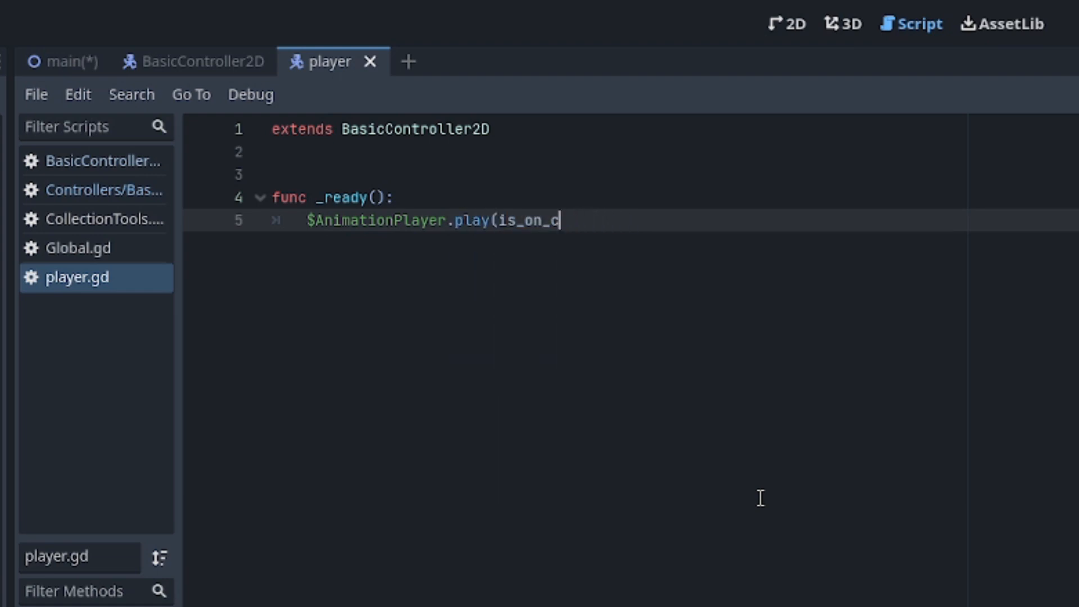
type(":\"")
key("BackSpace")
key("BackSpace")
type("\"idle")
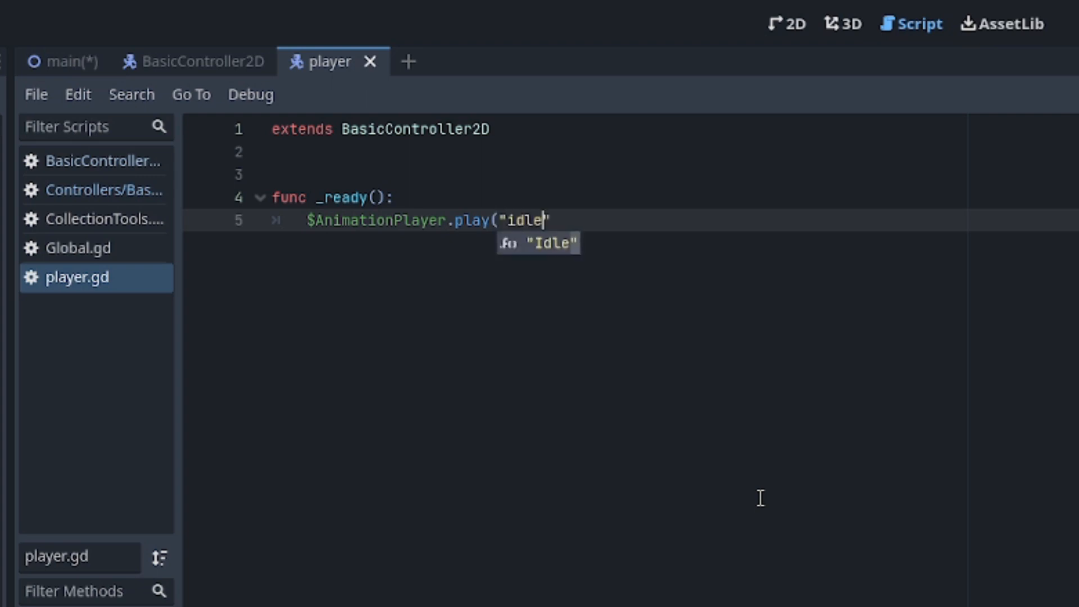
key("Return")
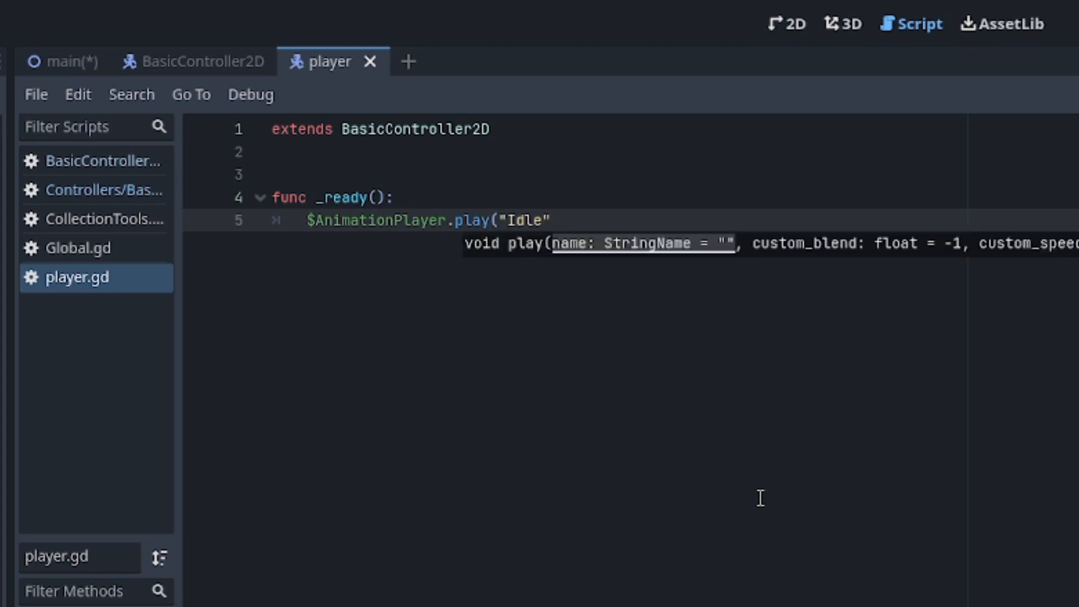
type(")")
key("Return")
- Set the Player's Applied Force to 0 on both the x and y axes
left_click(827, 450)
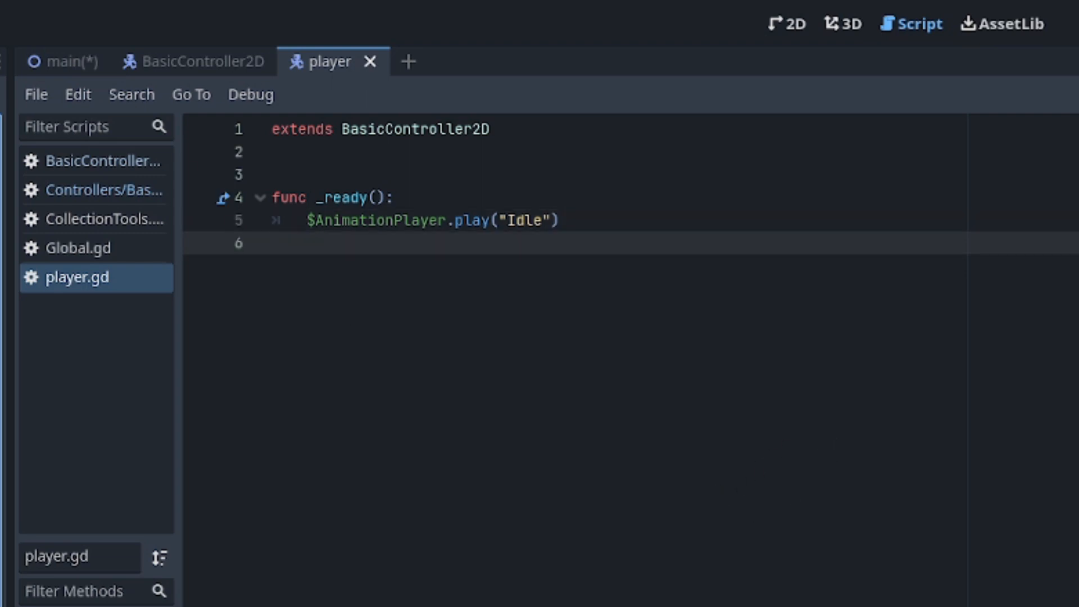
left_click(968, 169)
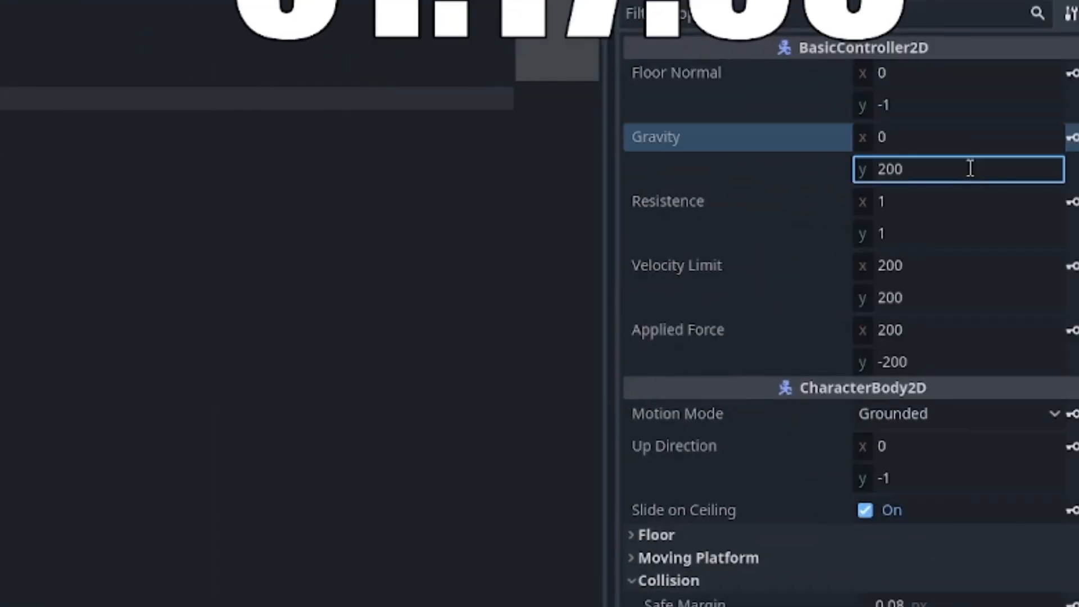
left_click(922, 330)
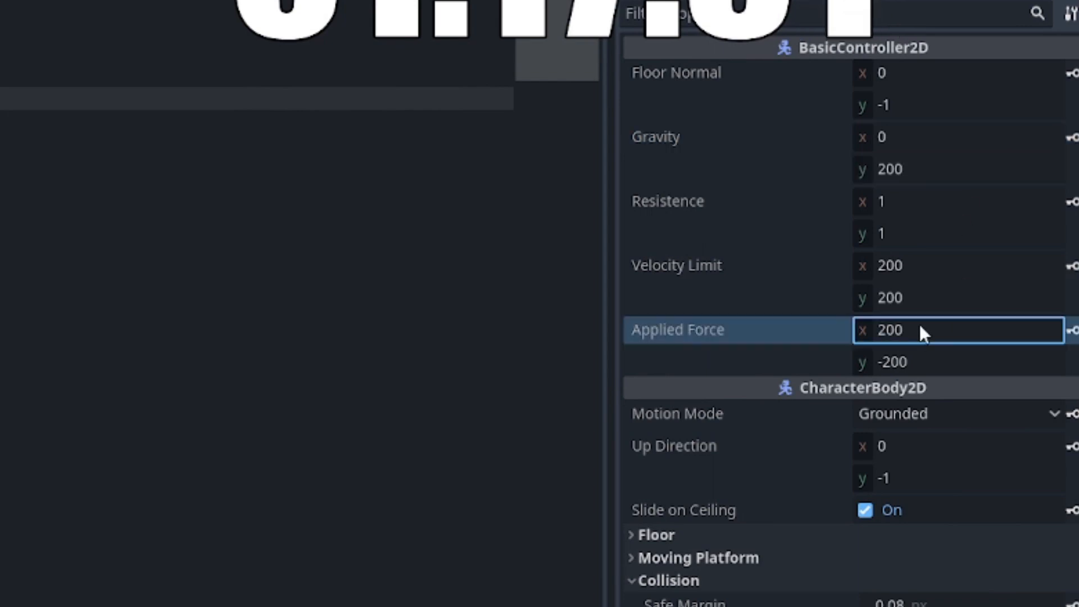
type("0")
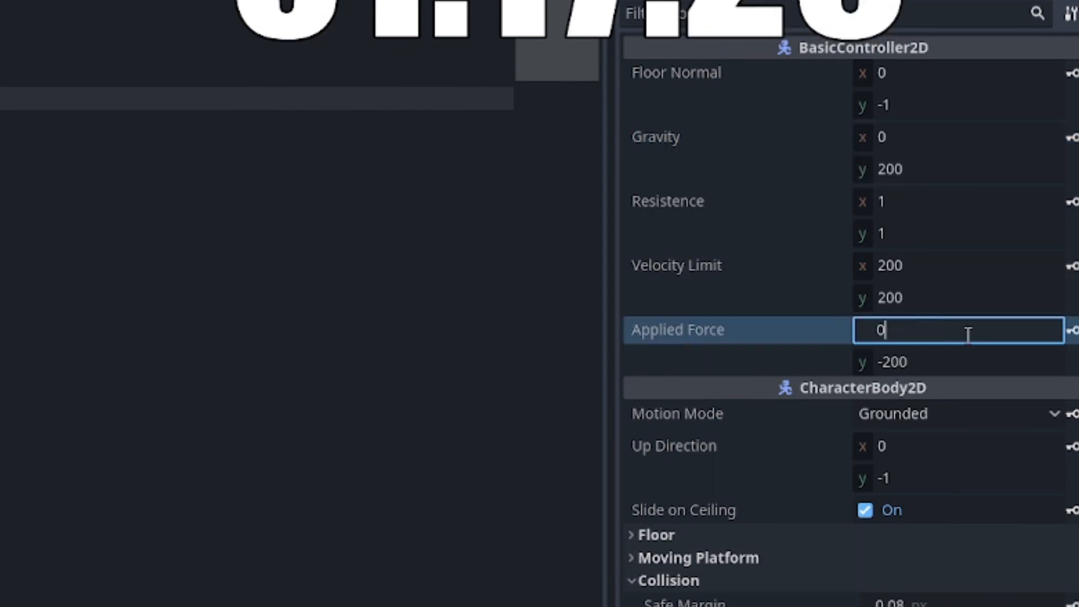
key("Return")
left_click(987, 361)
type("0")
key("Return")
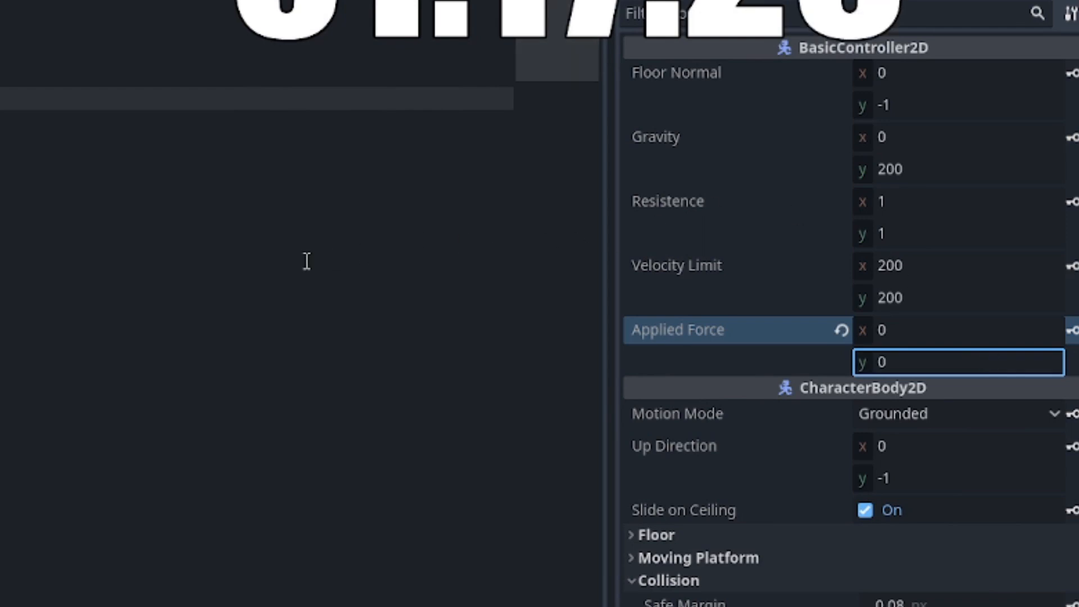
- Select the Player in the main scene's 2D view and set its scale to 3 on both axes
left_click(484, 376)
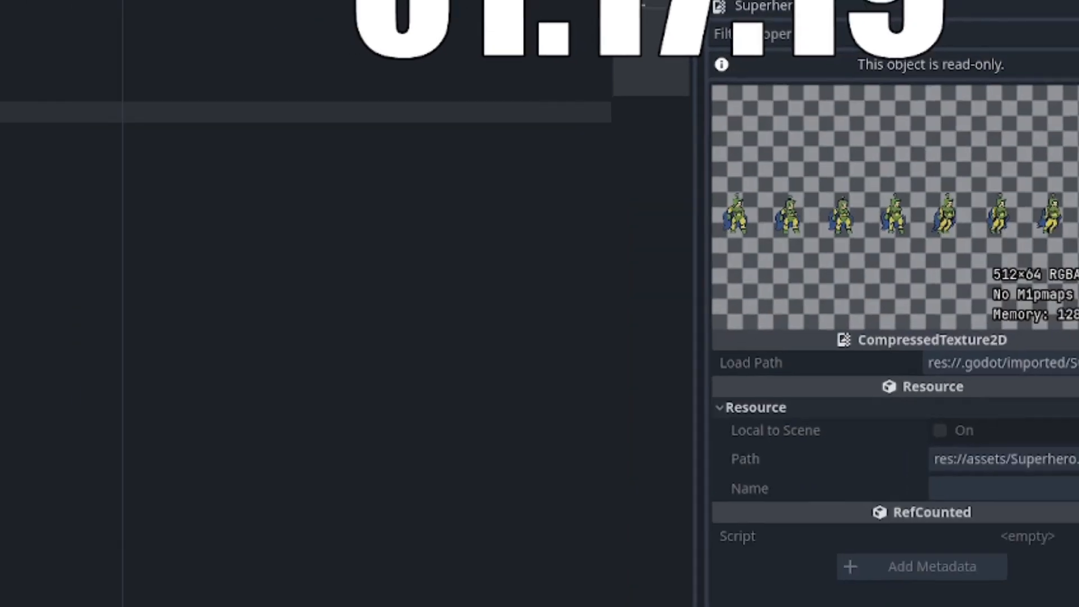
left_click(431, 26)
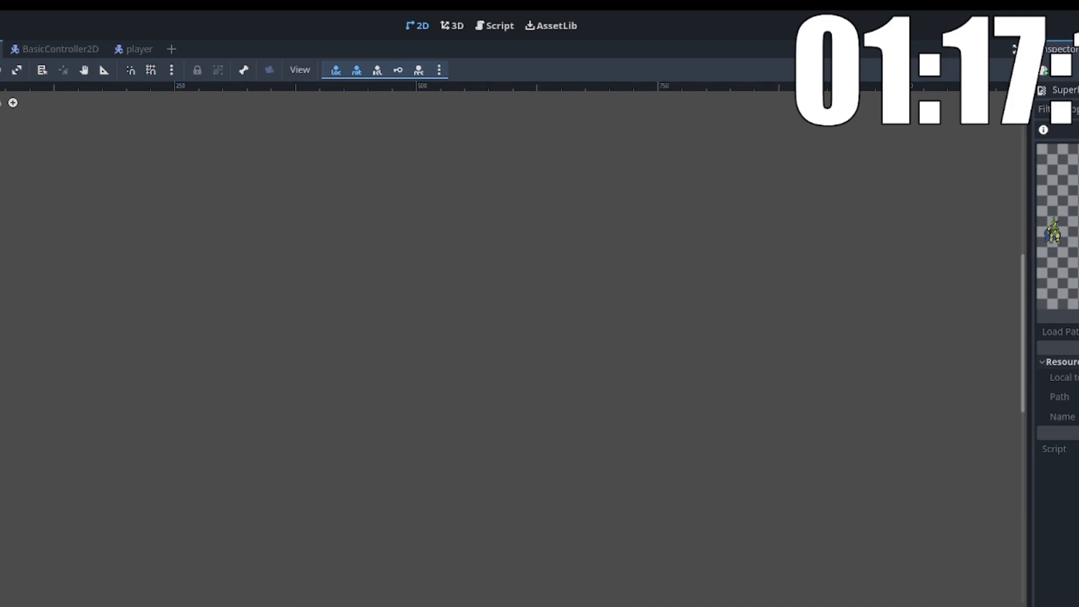
left_click_drag(0, 393, 489, 378)
scroll(478, 430, "down", 3)
scroll(510, 424, "up", 2)
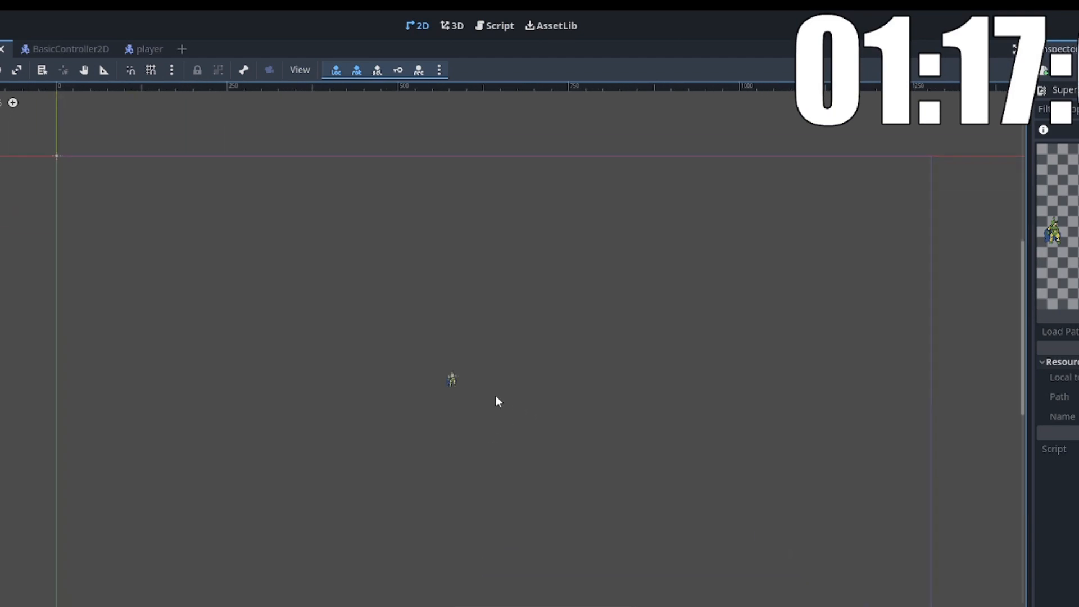
left_click(452, 385)
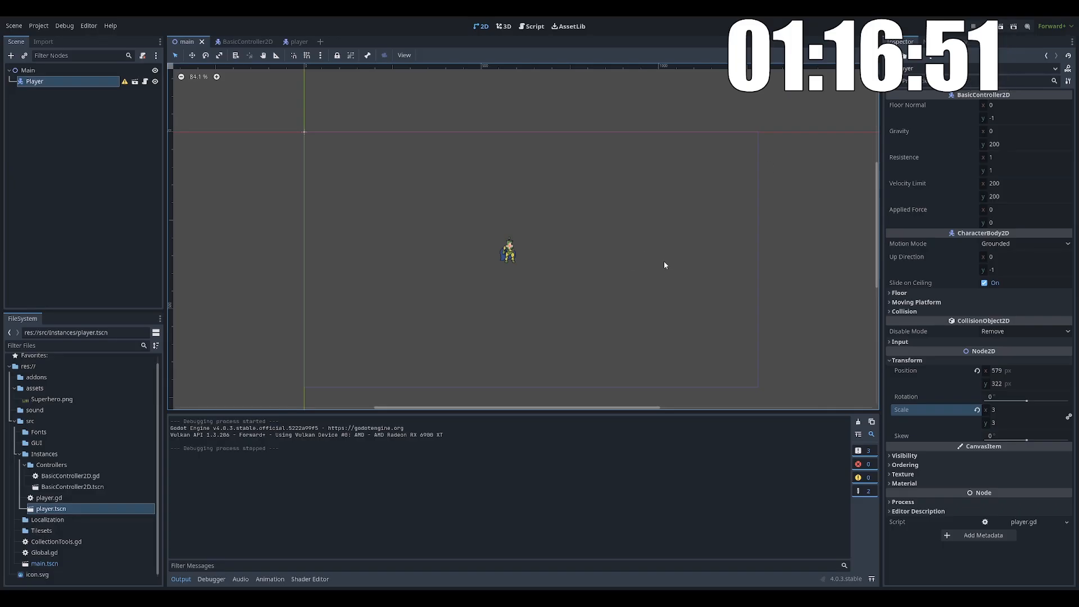
left_click(827, 247)
middle_click_drag(599, 228, 625, 239)
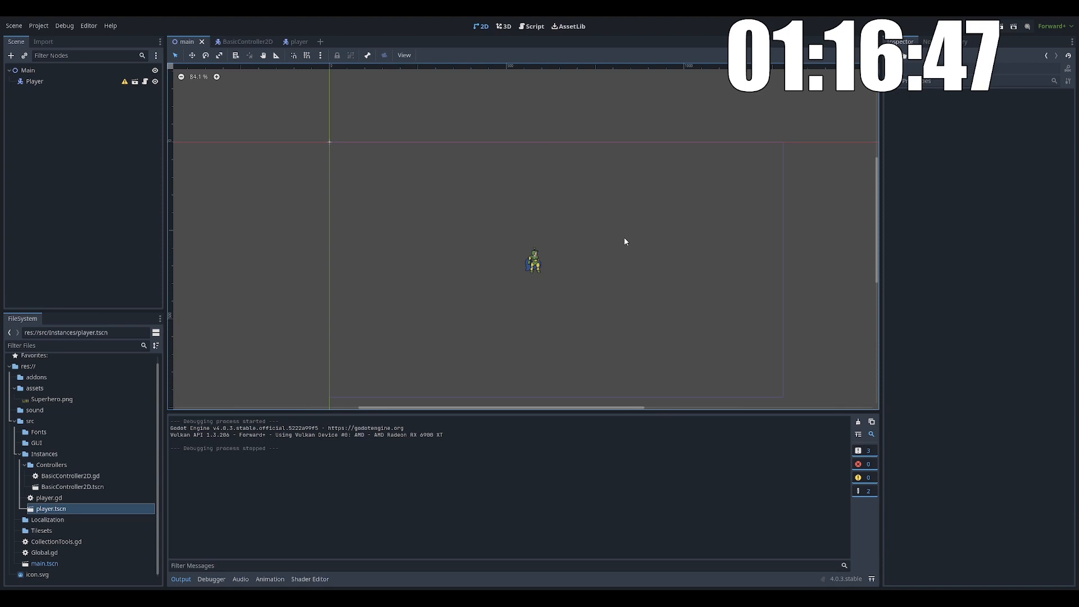
middle_click_drag(621, 230, 579, 225)
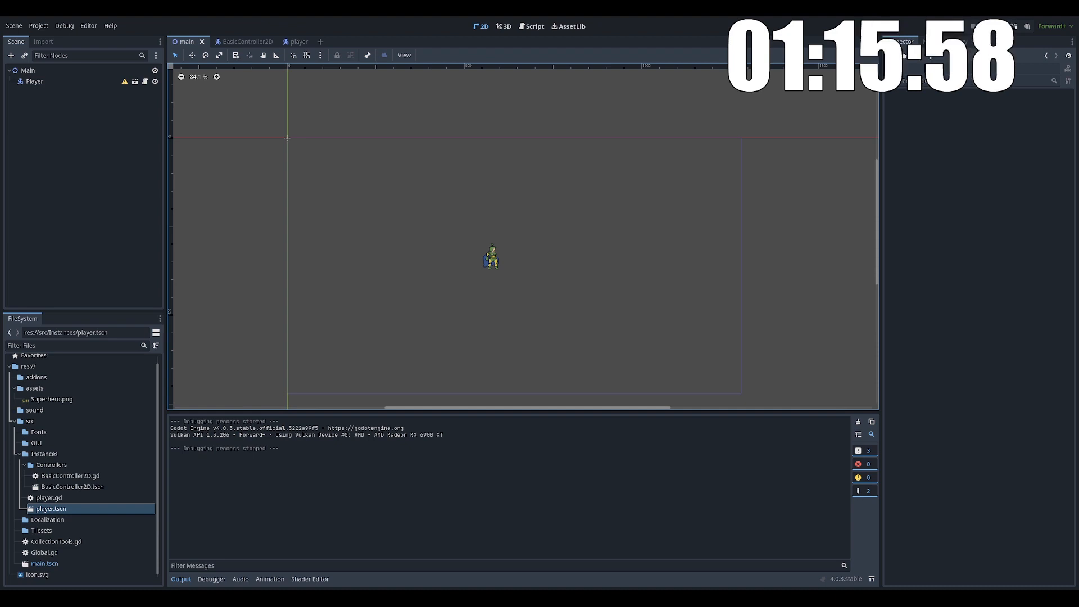
left_click(82, 152)
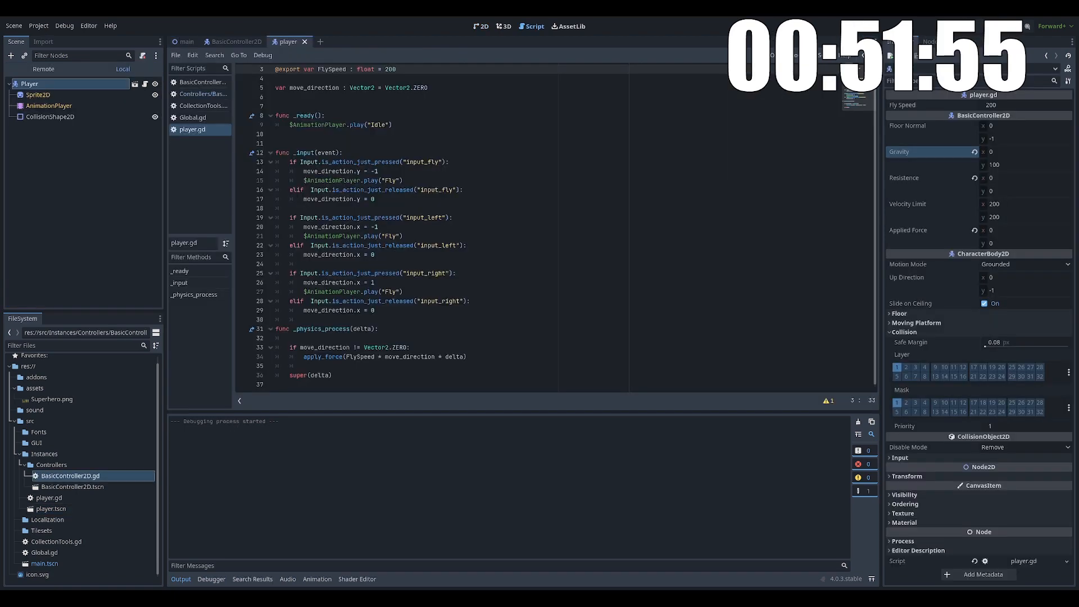
- Play-test the running game by flying the Player left, right, up and down
key("Left")
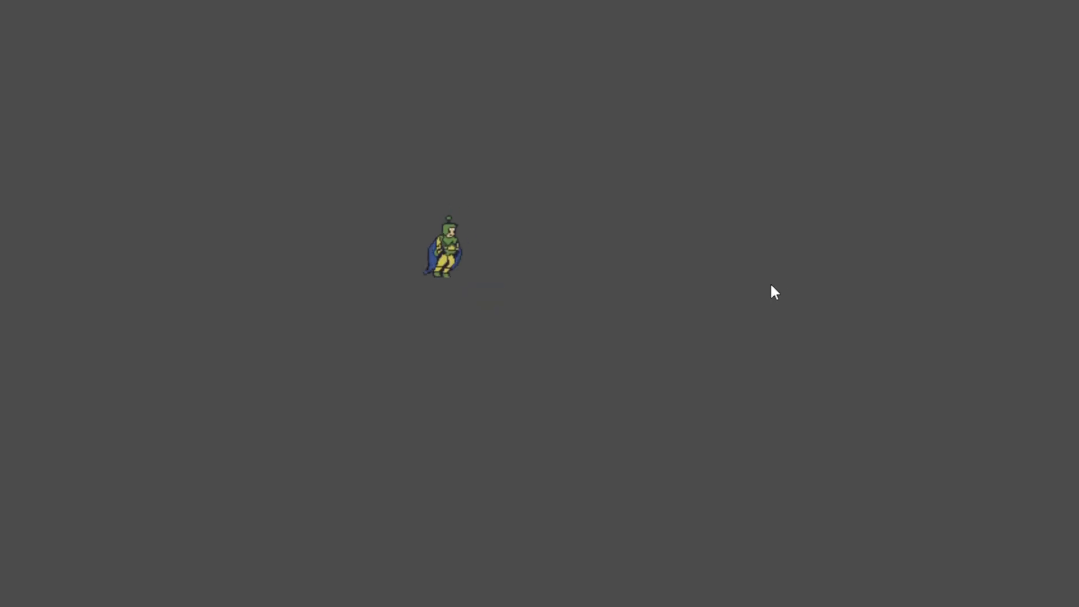
key("Right")
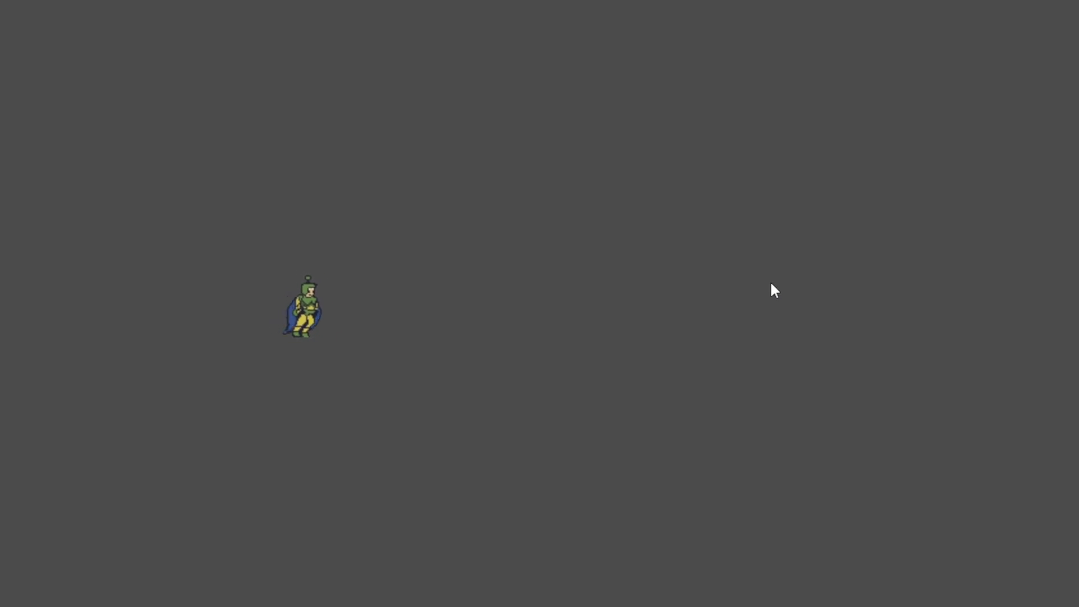
key("Left")
key("Down")
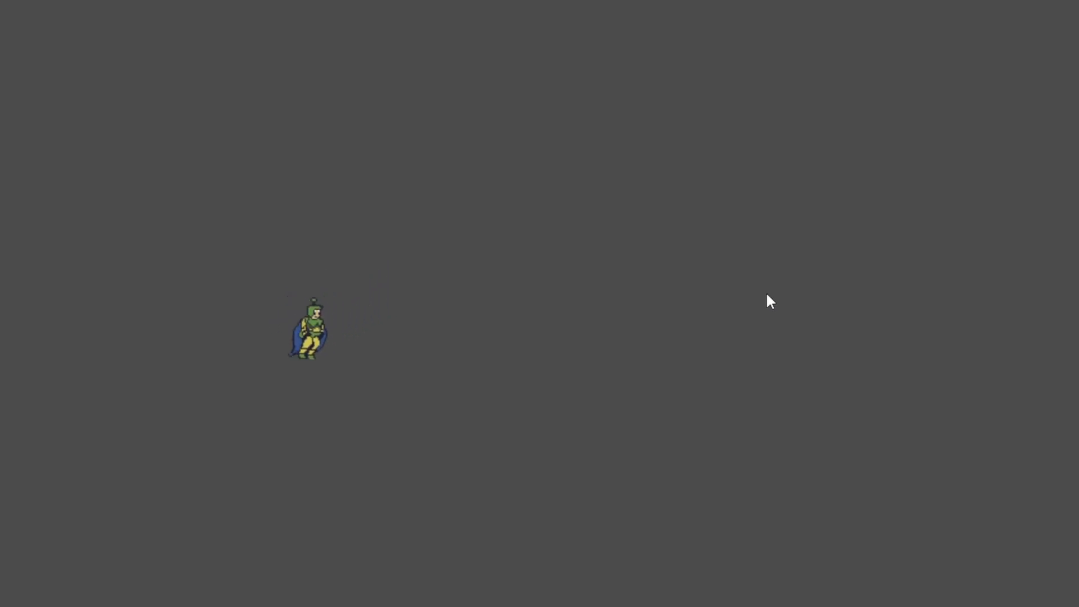
key("Right")
key("Up")
key("Left")
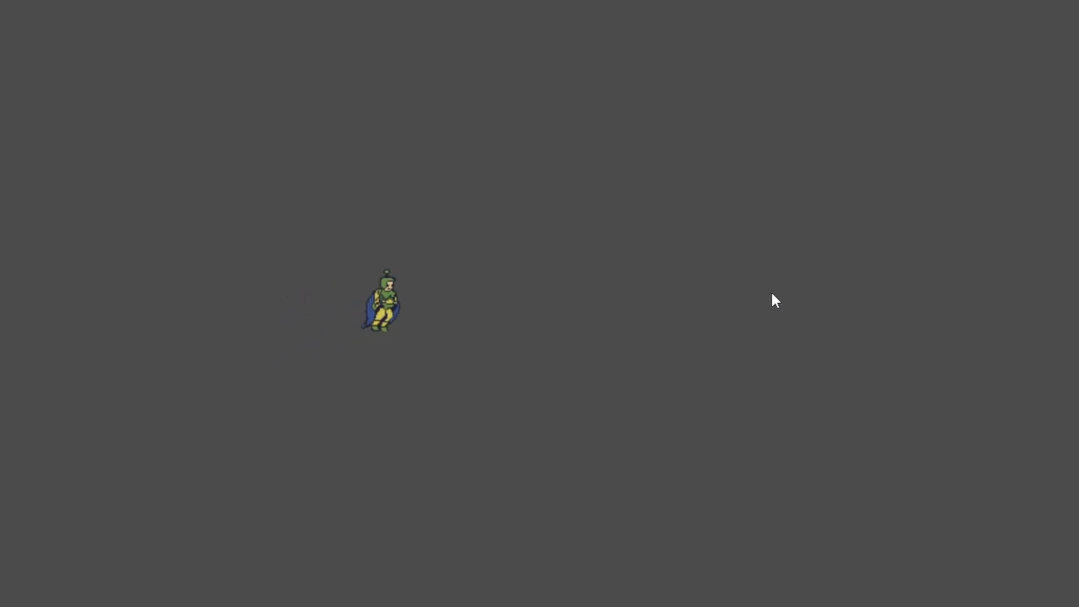
key("Right")
key("Up")
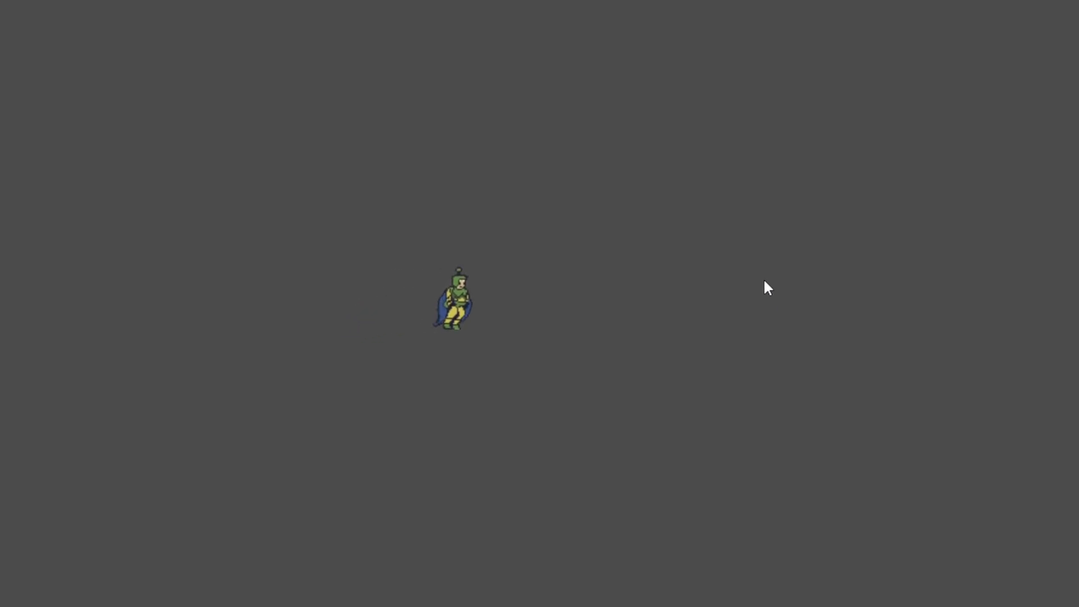
key("Left")
key("Up")
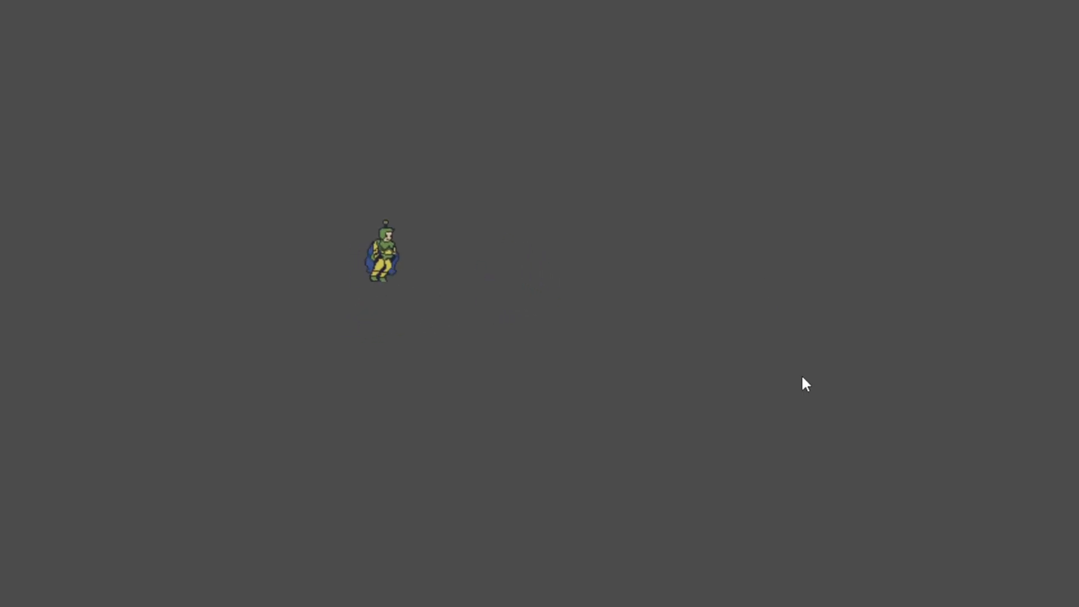
key("Left")
key("Down")
key("Right")
key("Left")
key("Up")
key("Right")
key("Up")
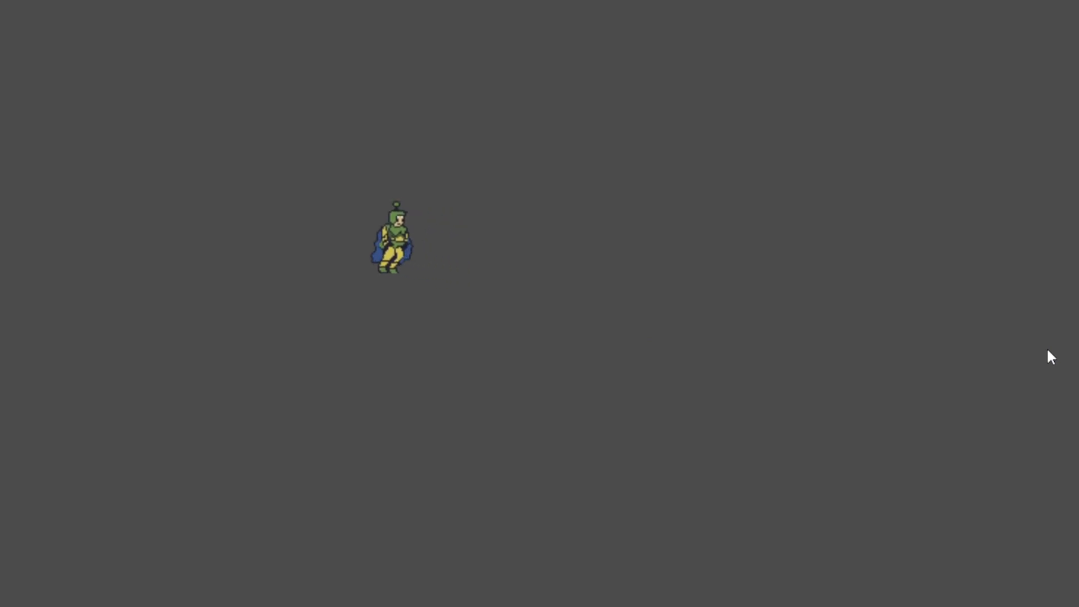
key("Down")
key("Right")
key("Down")
key("Up")
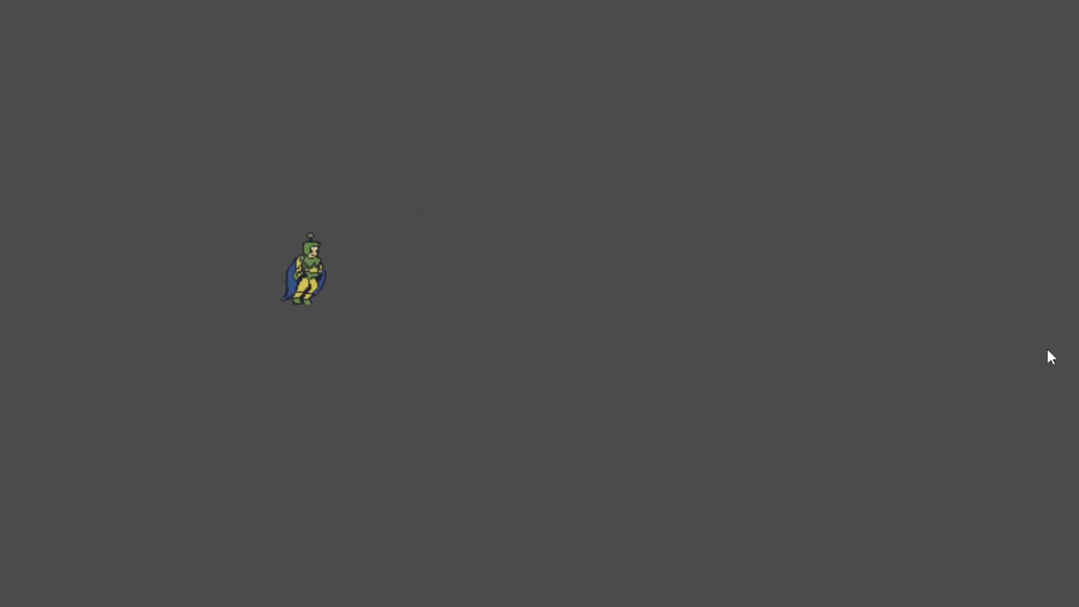
key("Down")
key("Right")
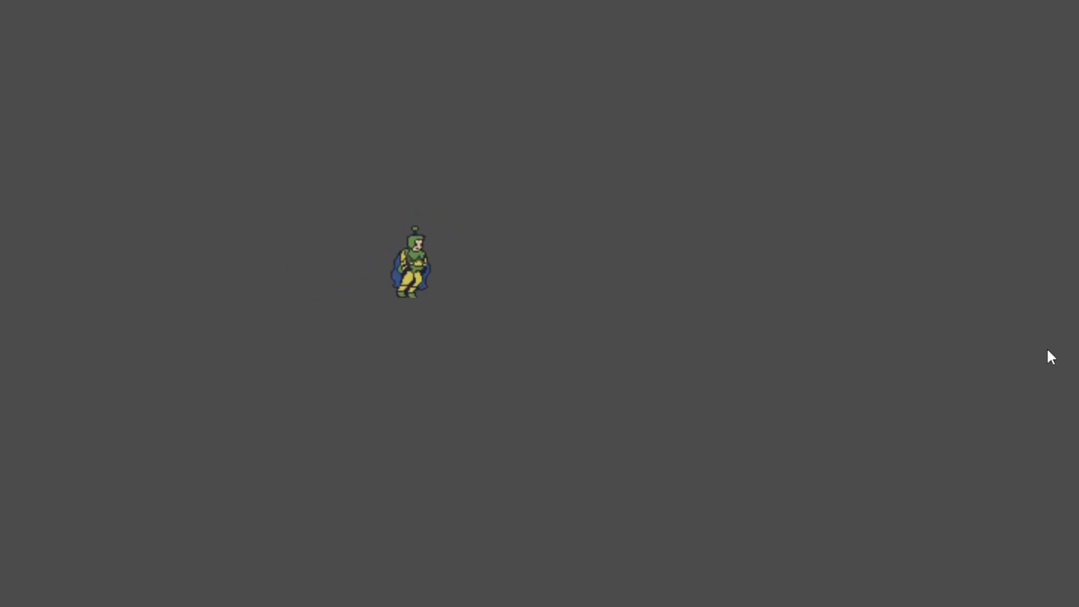
key("Right")
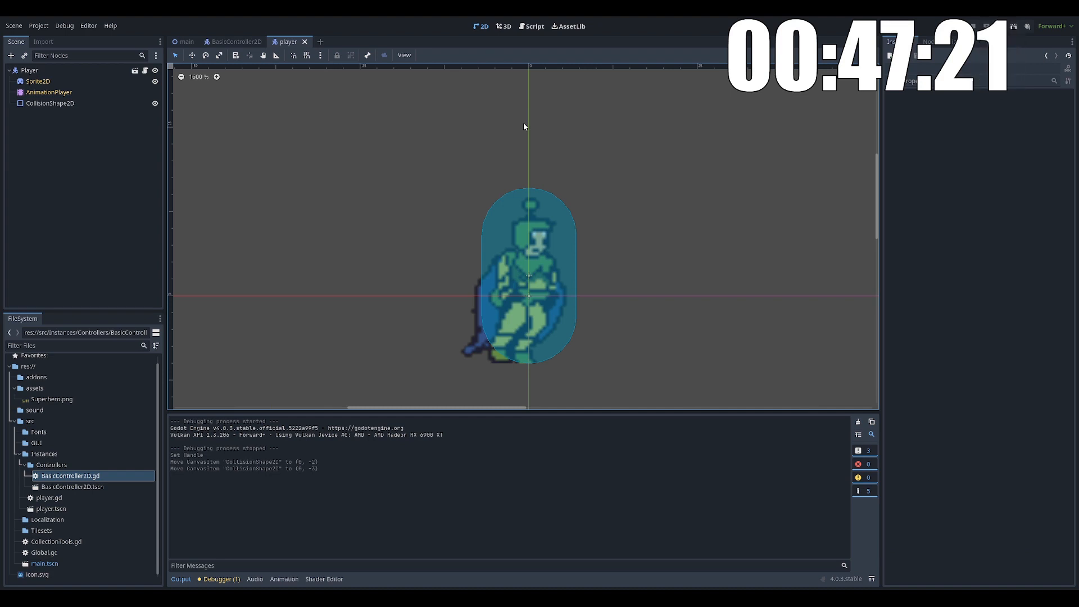
- Move the Player down to about (626, 581) in the main scene and save the scene
left_click(191, 43)
scroll(553, 180, "down", 1)
middle_click_drag(560, 183, 629, 197)
scroll(669, 229, "up", 4)
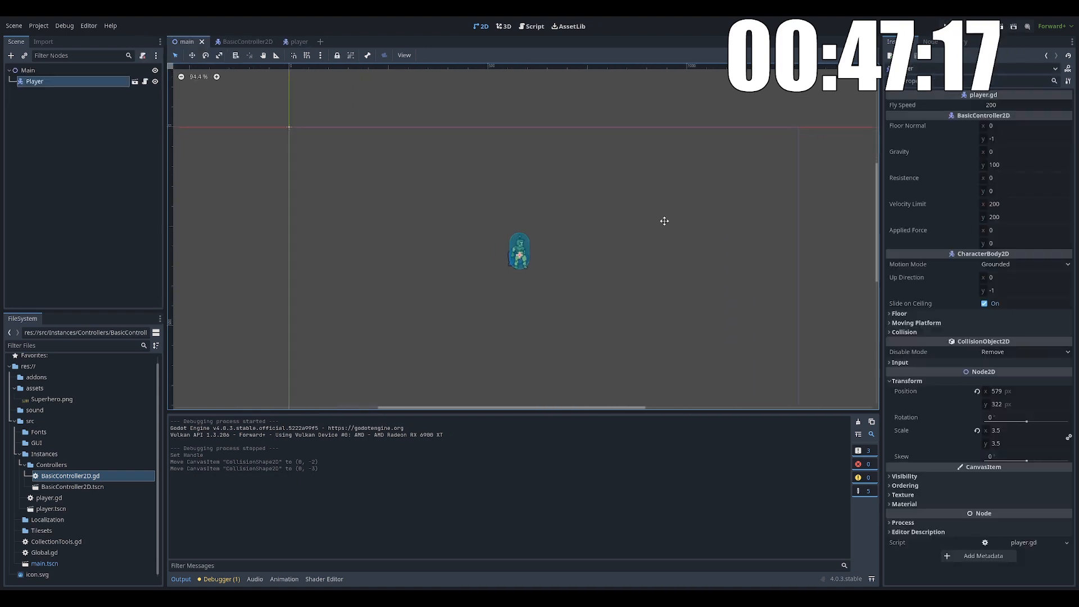
middle_click_drag(673, 233, 625, 191)
left_click_drag(474, 208, 488, 305)
left_click(556, 286)
key("ctrl+s")
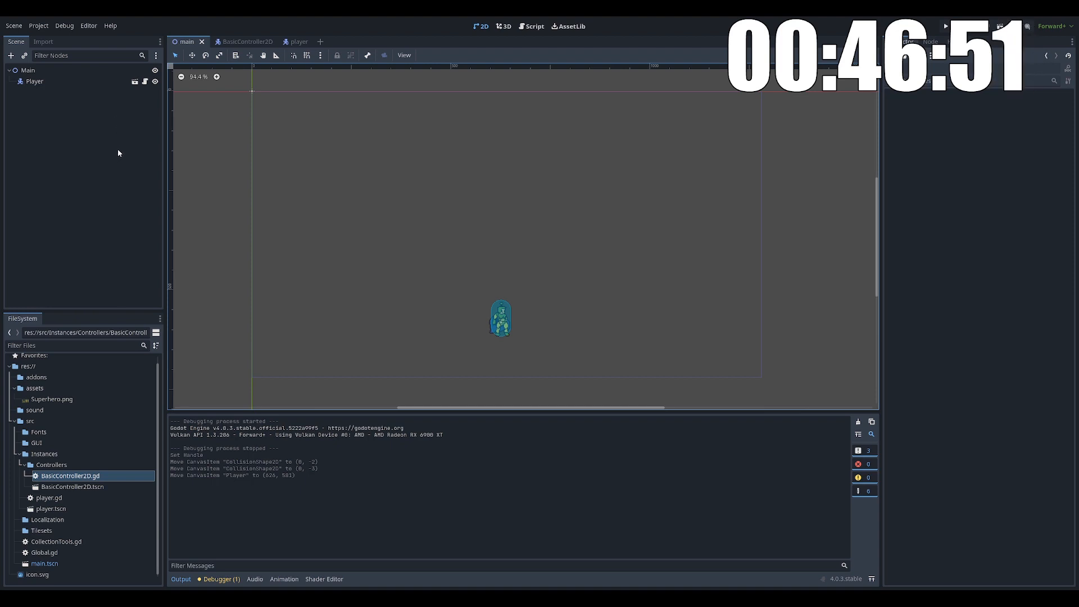
- Create a Ground scene with a StaticBody2D root in the Instances folder and give it a CollisionShape2D with a RectangleShape2D
left_click(25, 466)
left_click(64, 463)
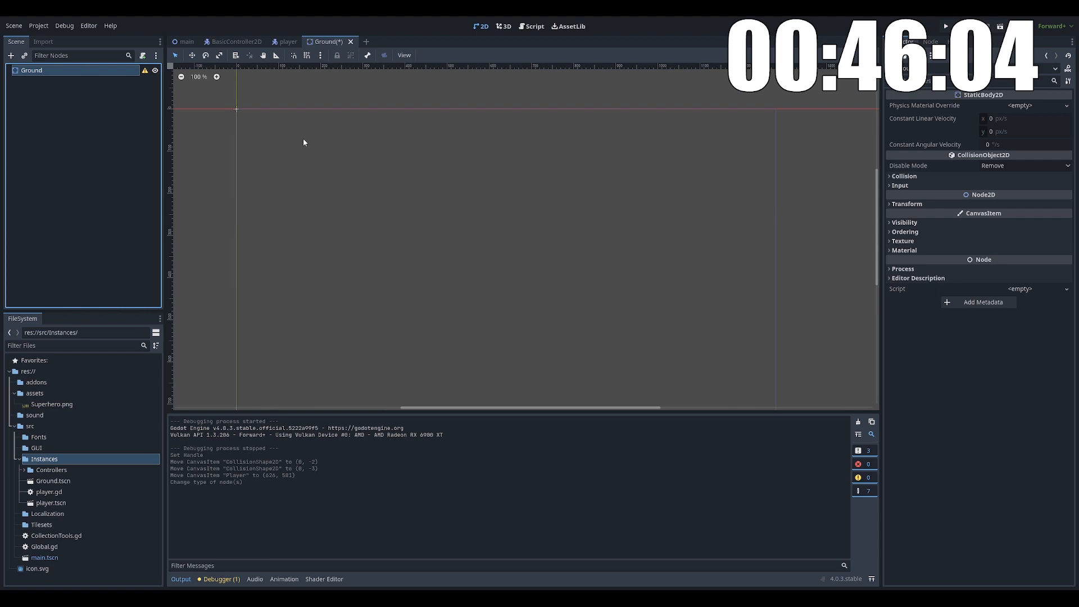
double_click(544, 254)
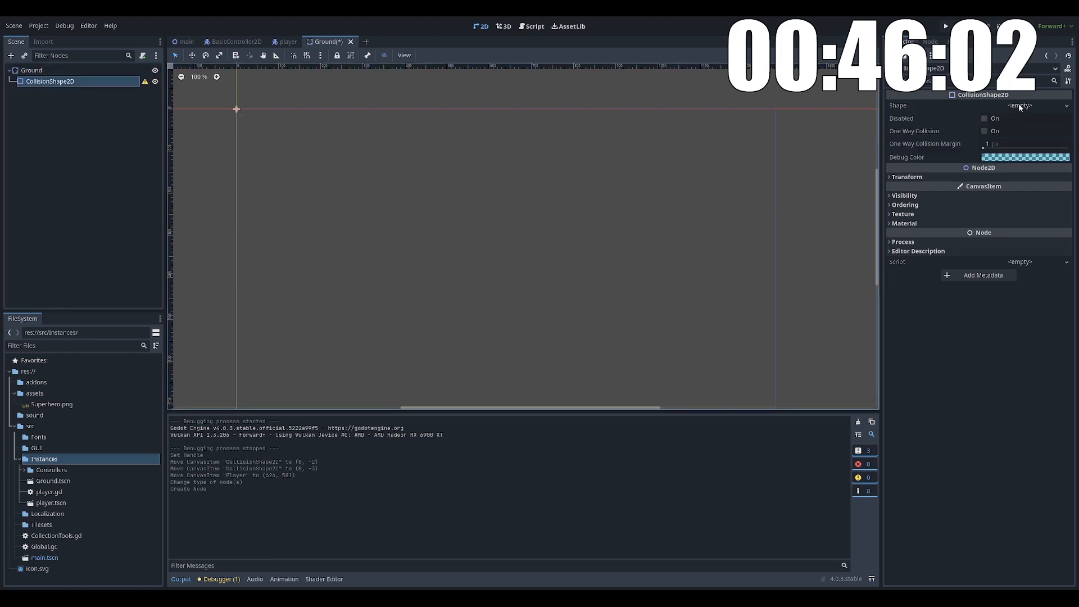
left_click(1021, 106)
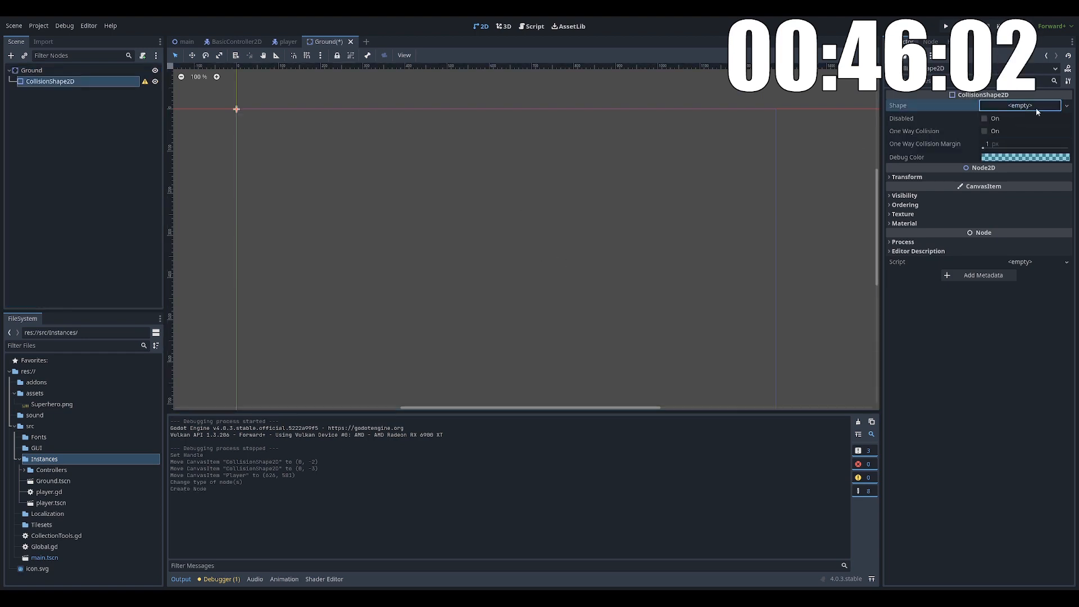
left_click(1043, 166)
middle_click_drag(410, 145, 830, 292)
scroll(701, 277, "up", 8)
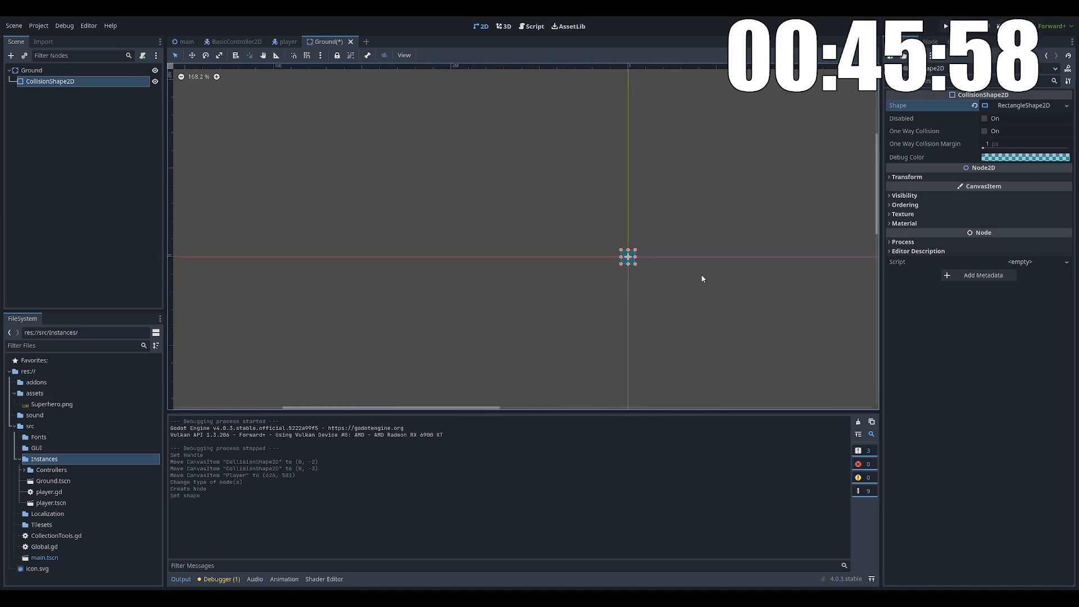
left_click(677, 180)
- Add a ColorRect under Ground, positioned at (-10, -10) and resized to 20 by 20 to cover the collision shape
left_click(47, 72)
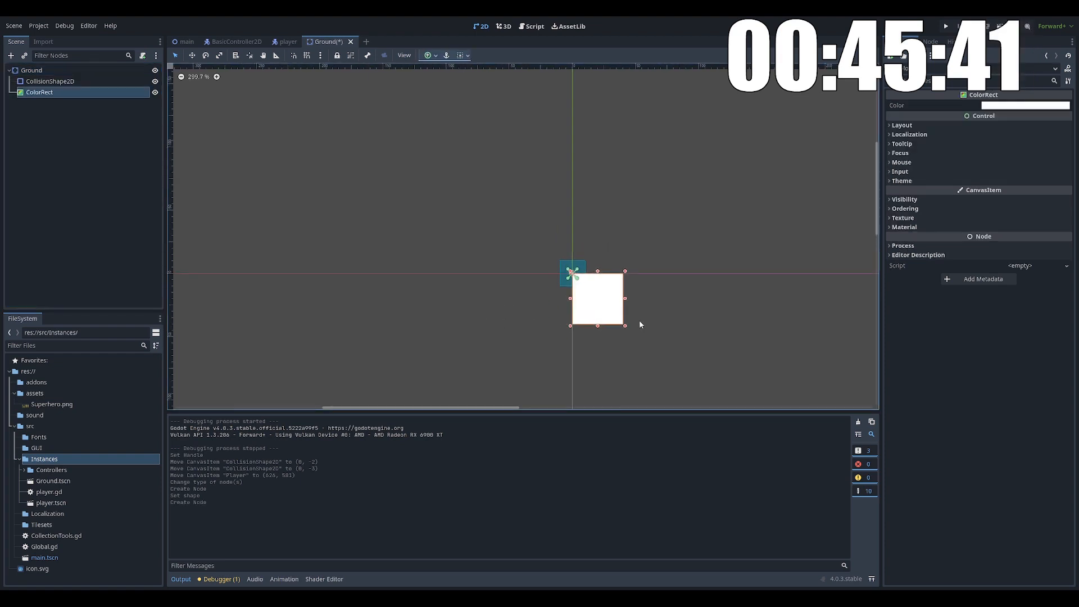
scroll(581, 264, "up", 6)
left_click_drag(587, 268, 558, 241)
left_click_drag(616, 321, 547, 248)
middle_click_drag(657, 262, 670, 295)
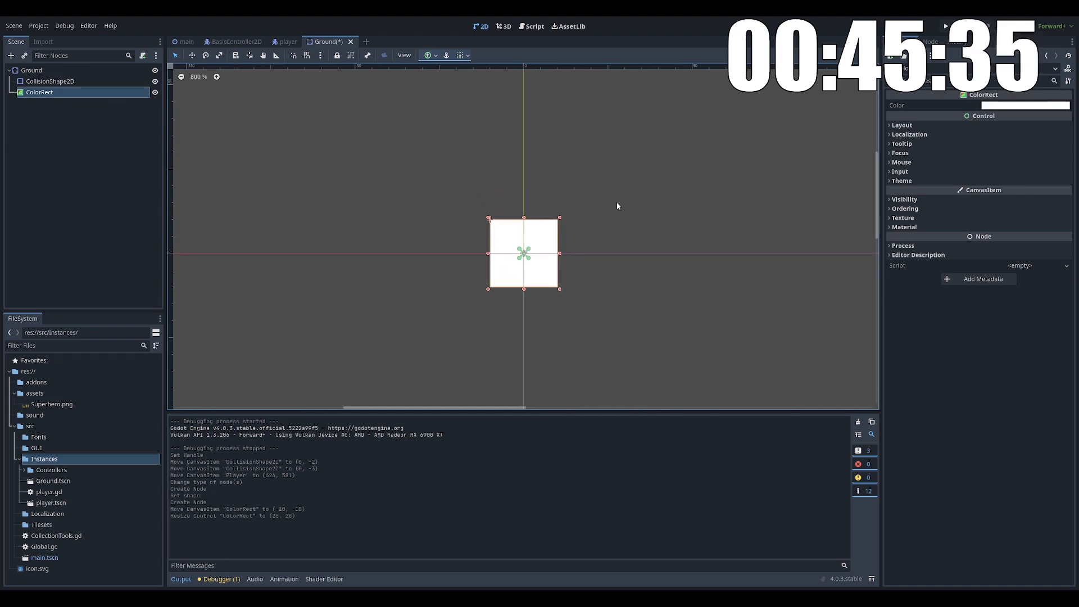
- Change the ColorRect's color to dark gray, save the Ground scene and collapse its node branch
left_click(1027, 105)
left_click_drag(1062, 185, 1063, 203)
left_click(652, 275)
middle_click_drag(624, 223, 641, 252)
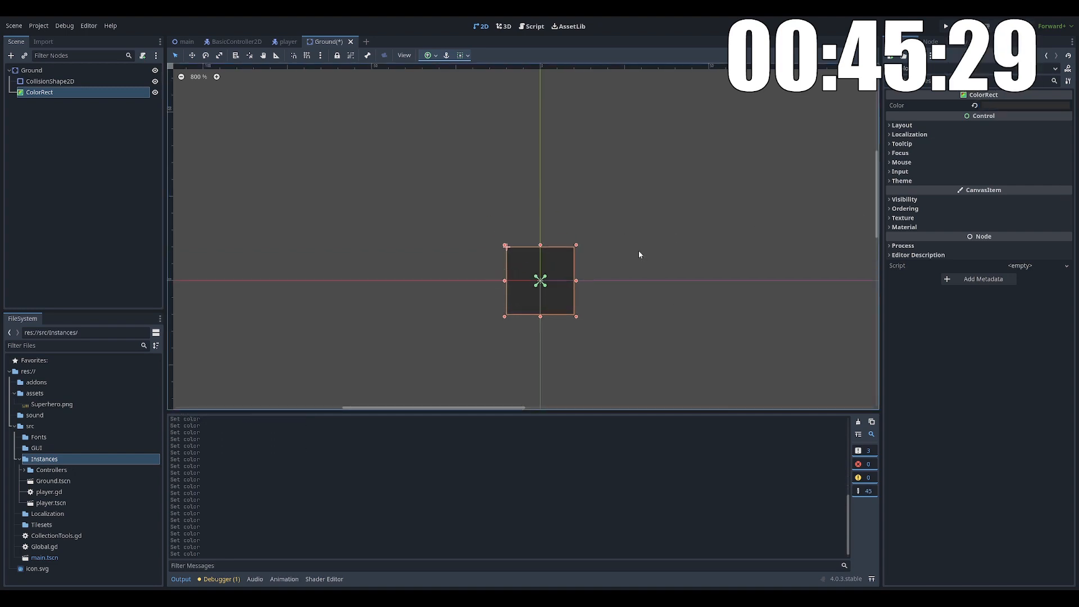
key("ctrl+s")
middle_click_drag(282, 148, 243, 133)
left_click(9, 71)
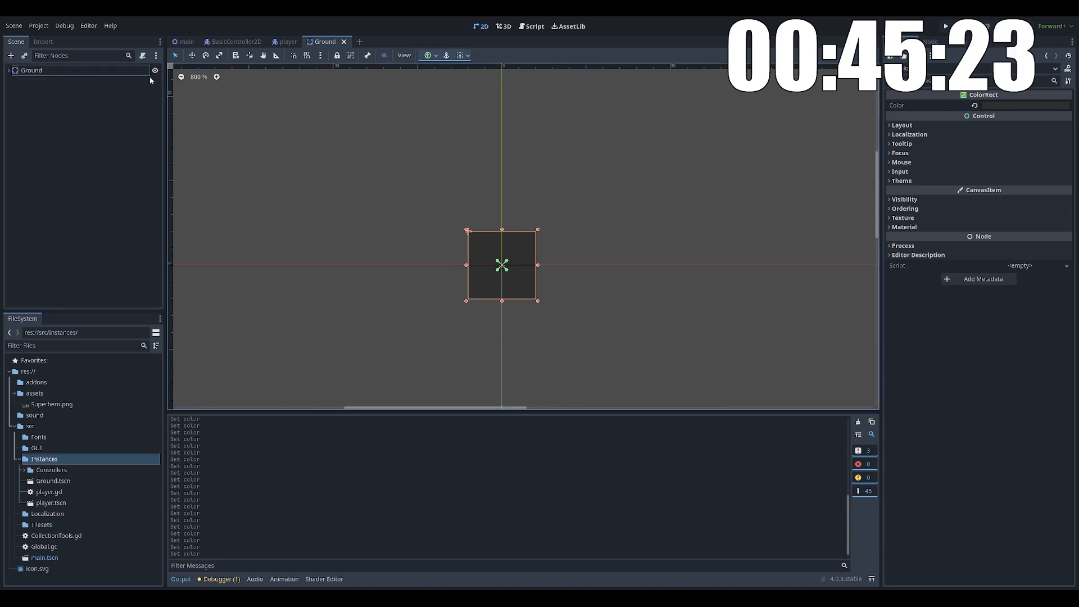
- Place an instance of Ground.tscn below the Player in the main scene and reopen the Ground scene
left_click(184, 41)
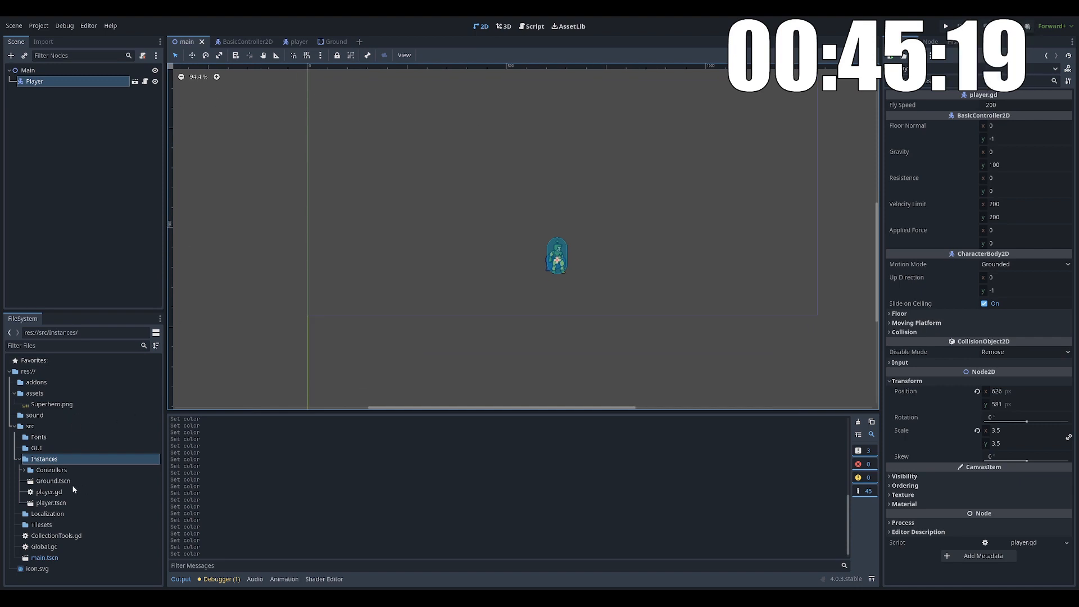
left_click_drag(53, 480, 544, 303)
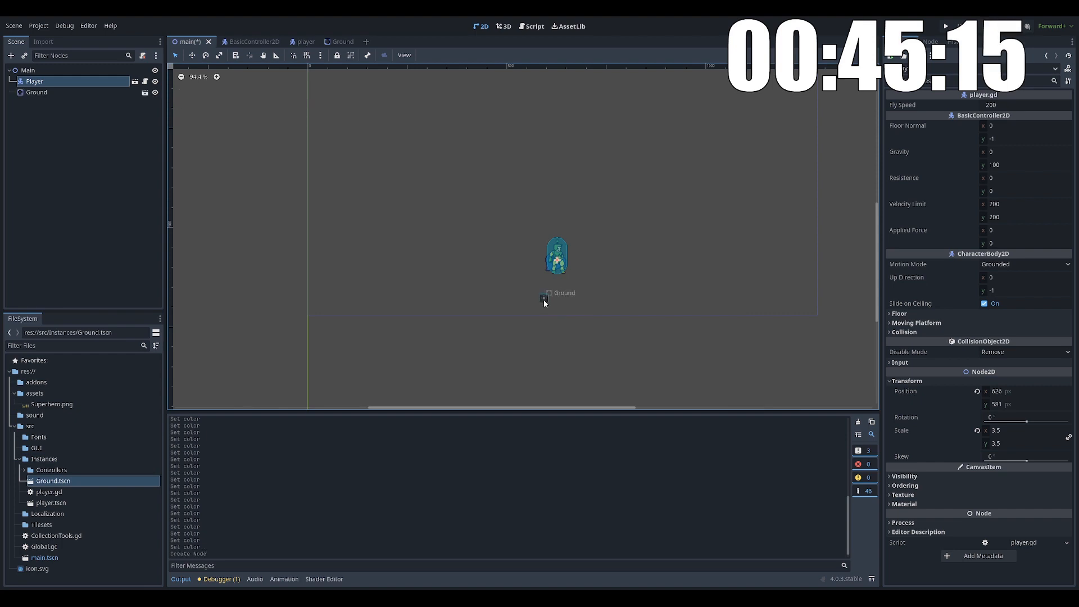
left_click(340, 42)
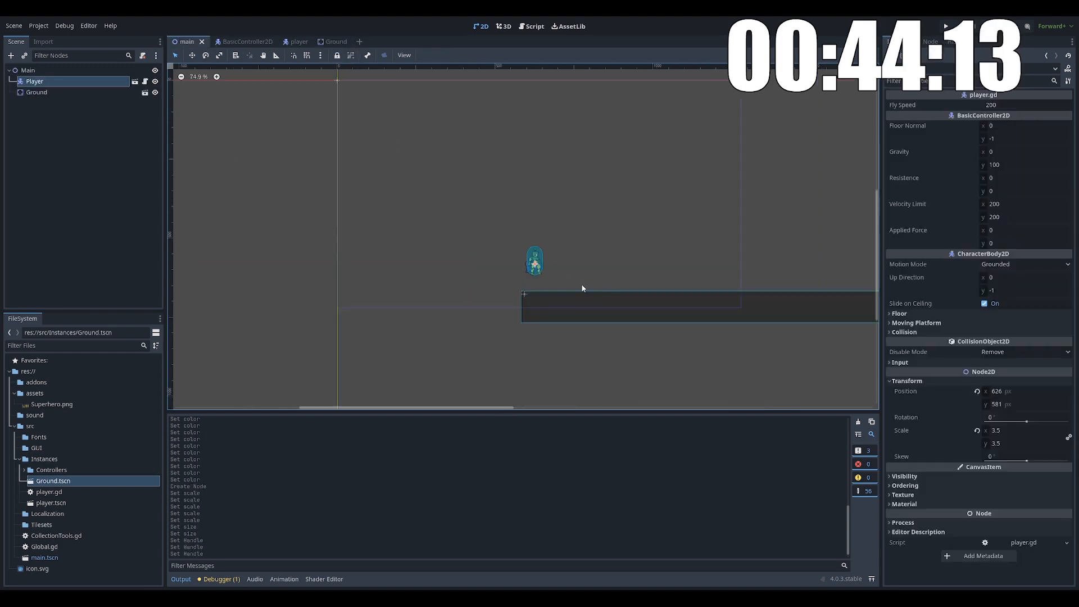
- Reposition the Ground instance to (-322, 671) so it spans both sides beneath the Player, and clear the selection
left_click_drag(611, 306, 396, 306)
left_click(743, 218)
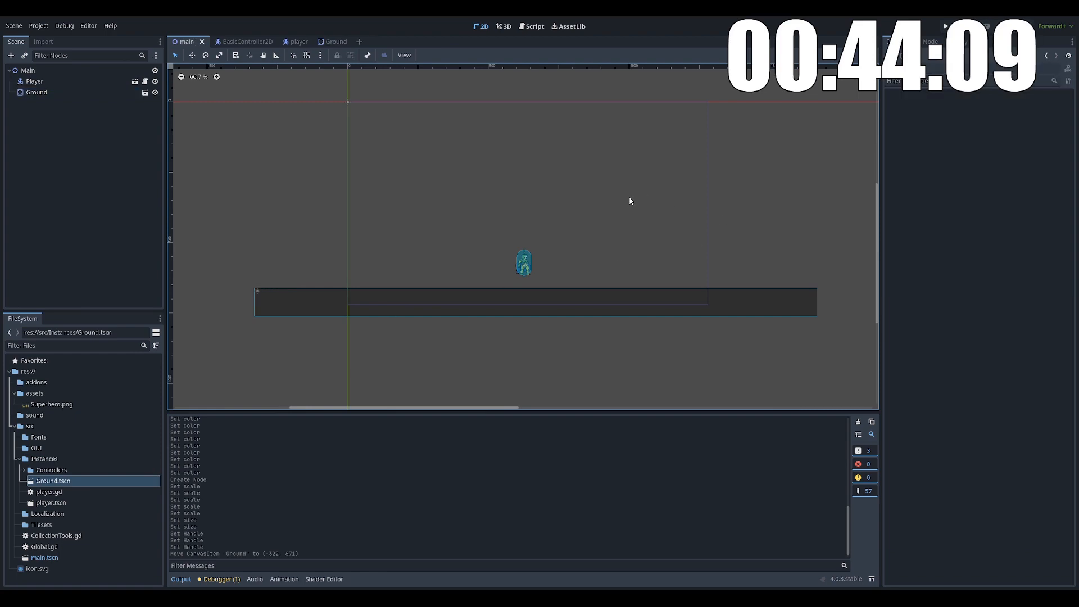
- Run the project and test the Player's takeoff, flight and sideways movement above the Ground
key("F5")
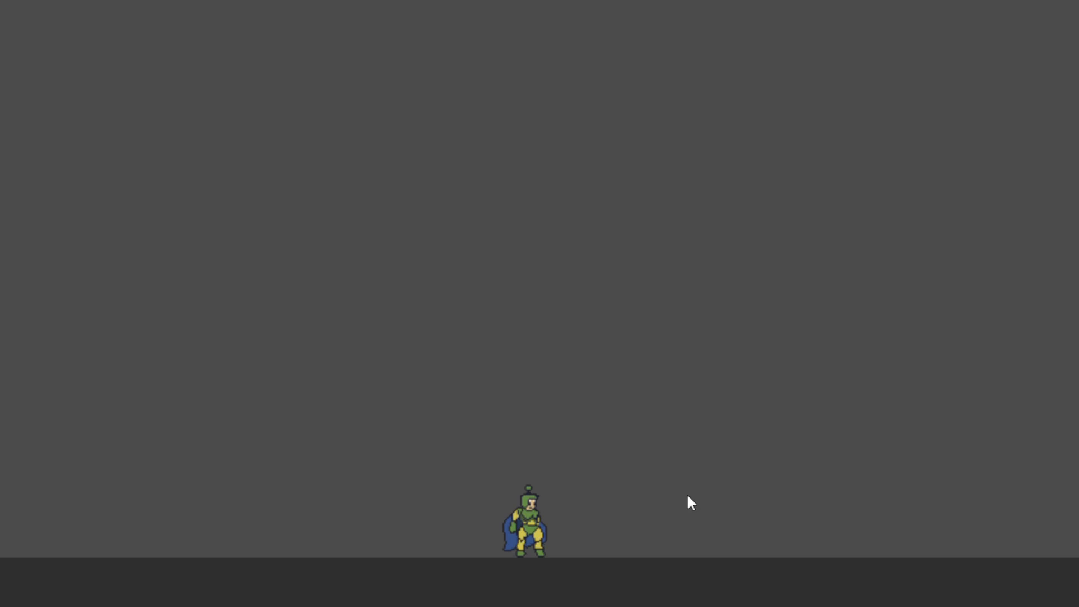
key("space")
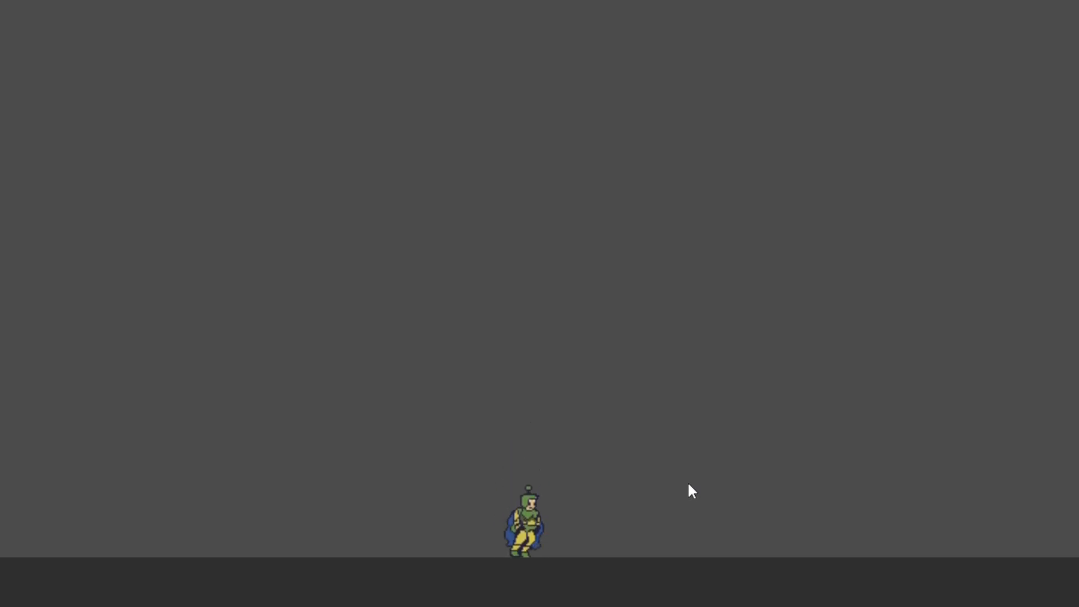
key("space")
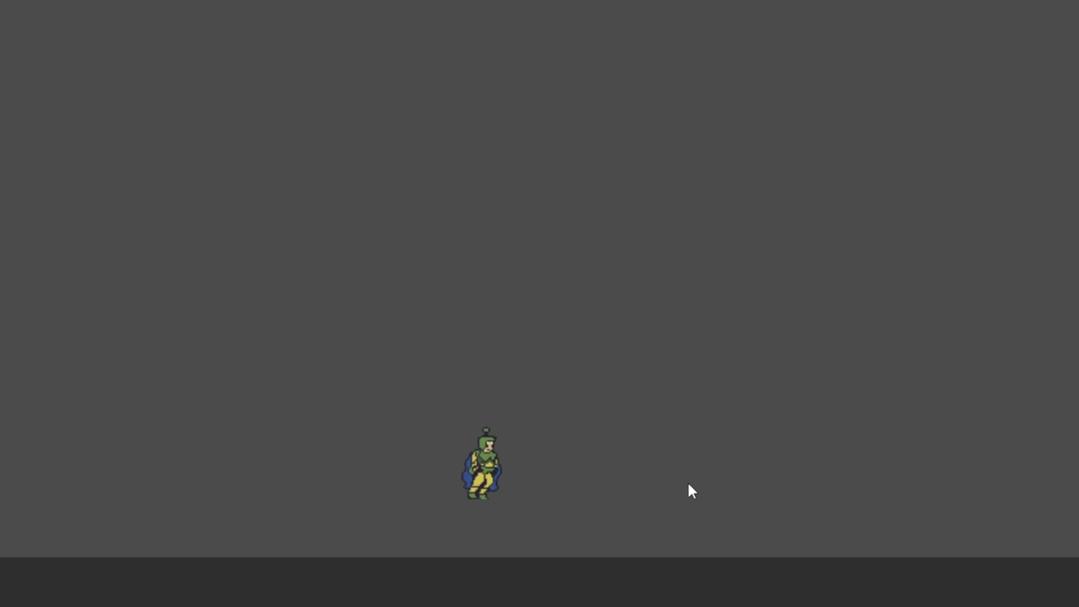
key("Right")
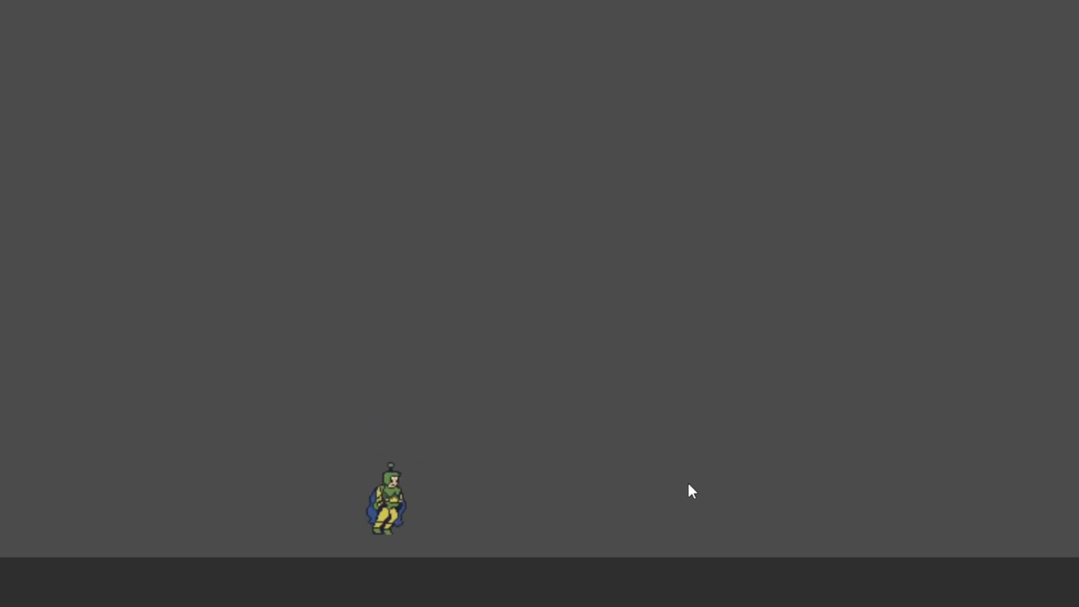
key("space")
key("space")
key("Right")
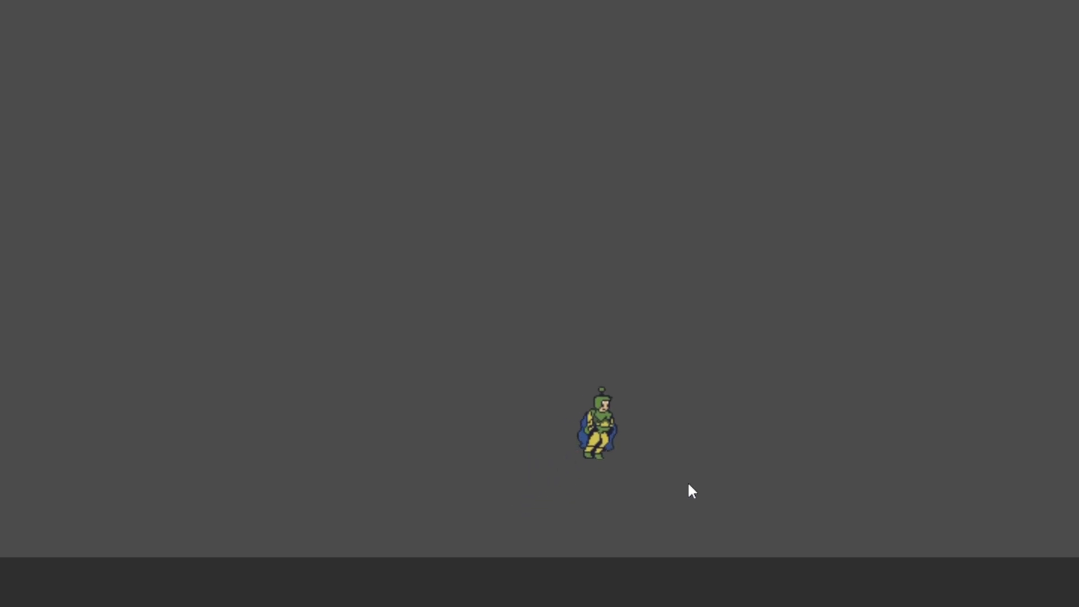